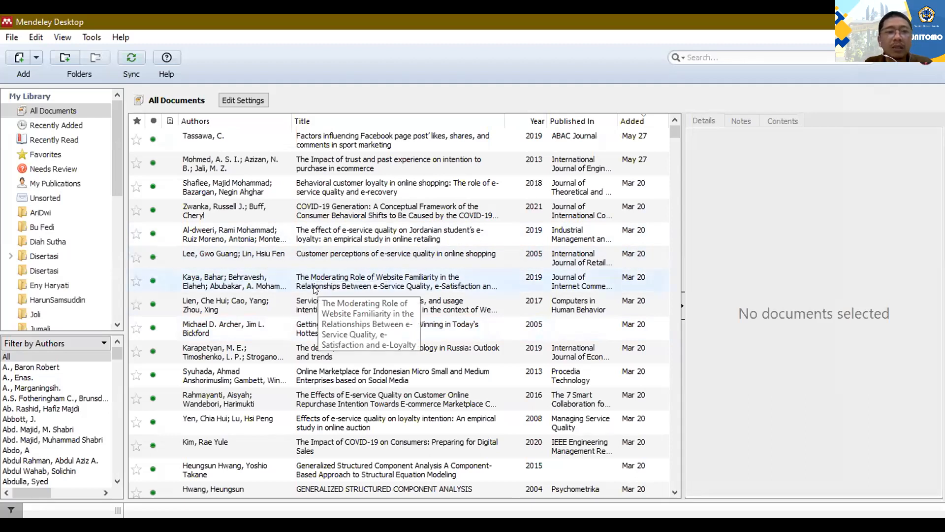
left_click(36, 57)
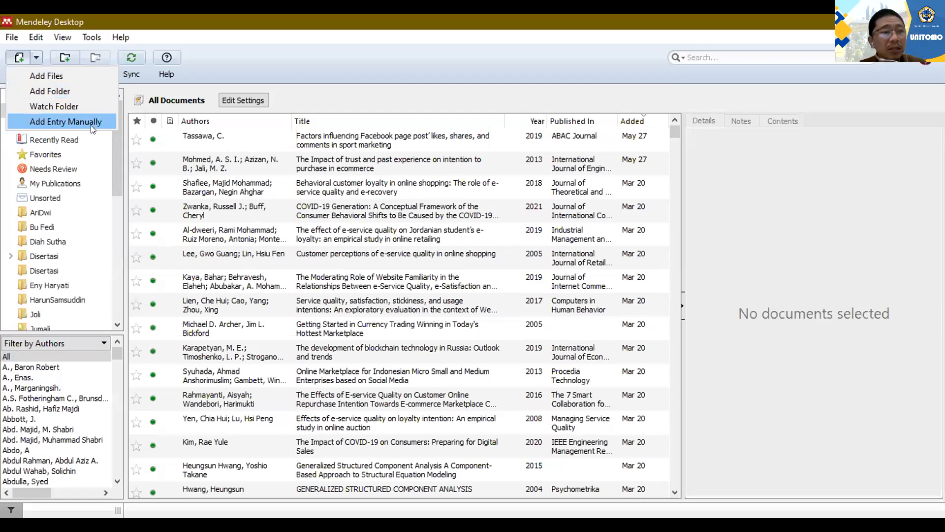
left_click(256, 81)
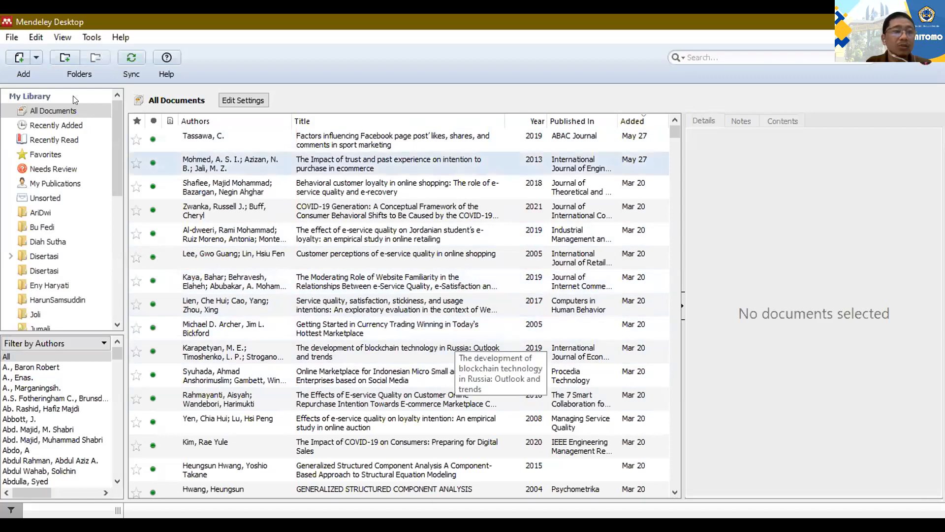
left_click(35, 59)
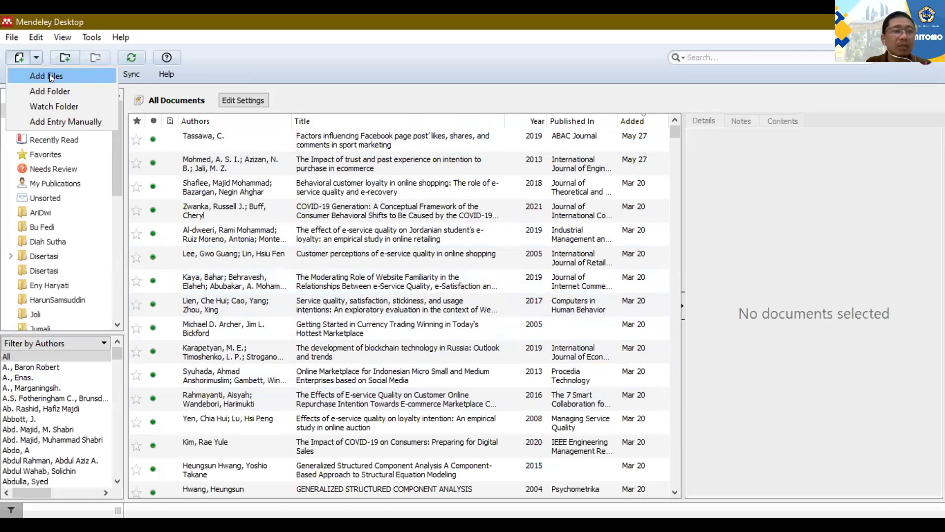
left_click(50, 76)
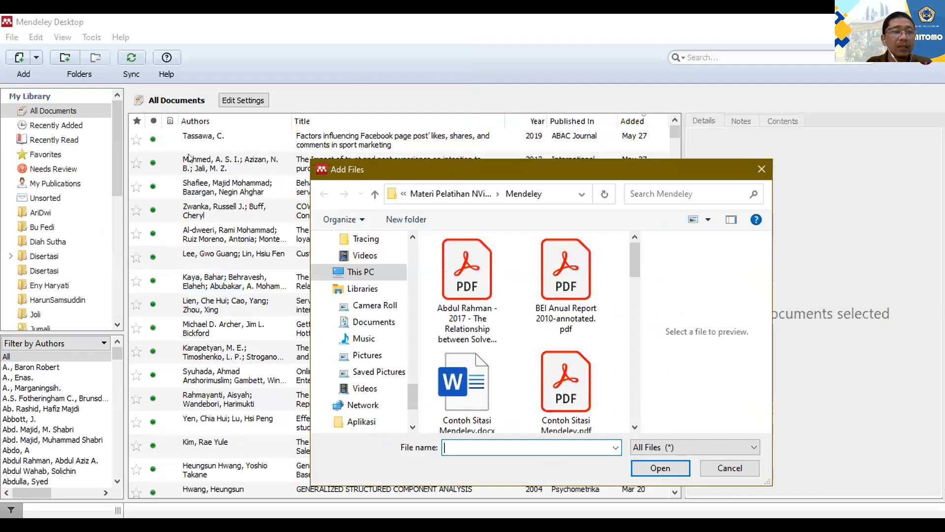
left_click(725, 467)
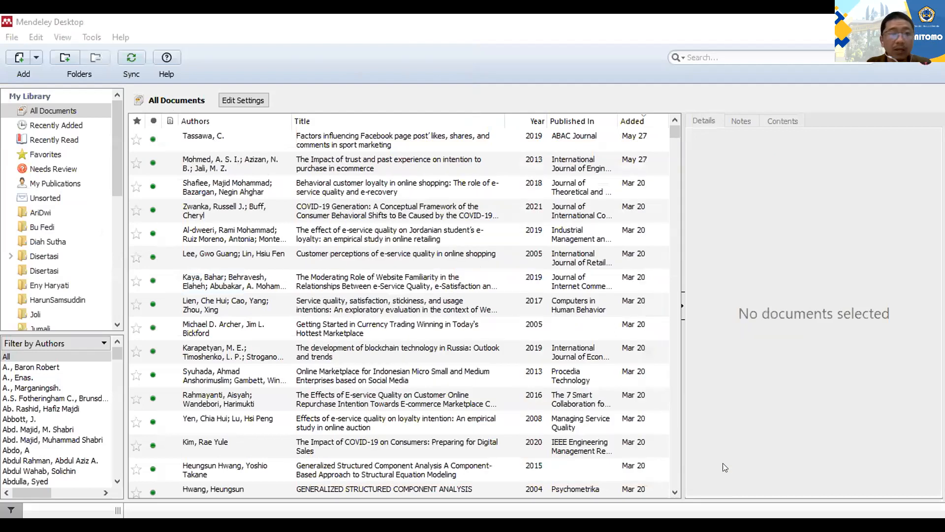
left_click(39, 115)
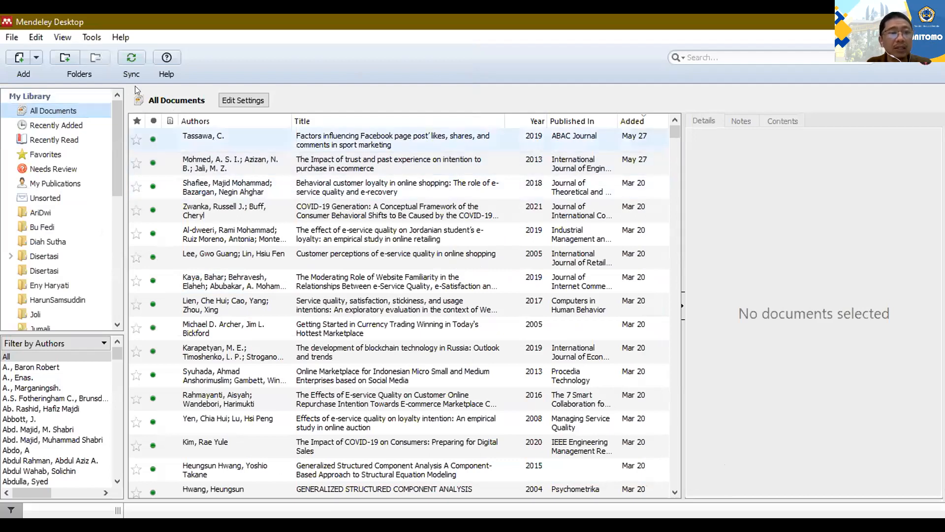
Add the "Multiple Performance Measures Use and Job-related Tension" PDF to the library from the dissertation folder inside Dokumen on Data 1 (D:).
left_click(35, 58)
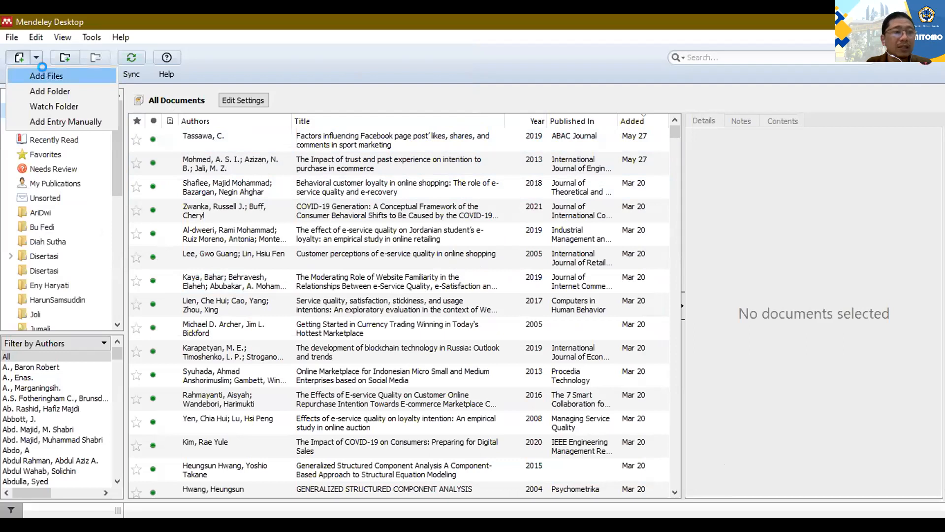
left_click(46, 76)
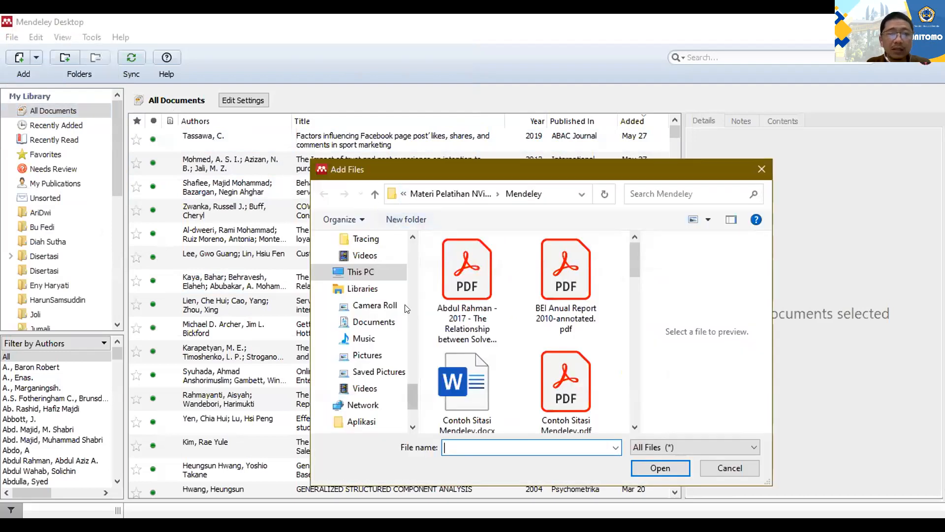
left_click_drag(410, 397, 411, 266)
left_click(384, 336)
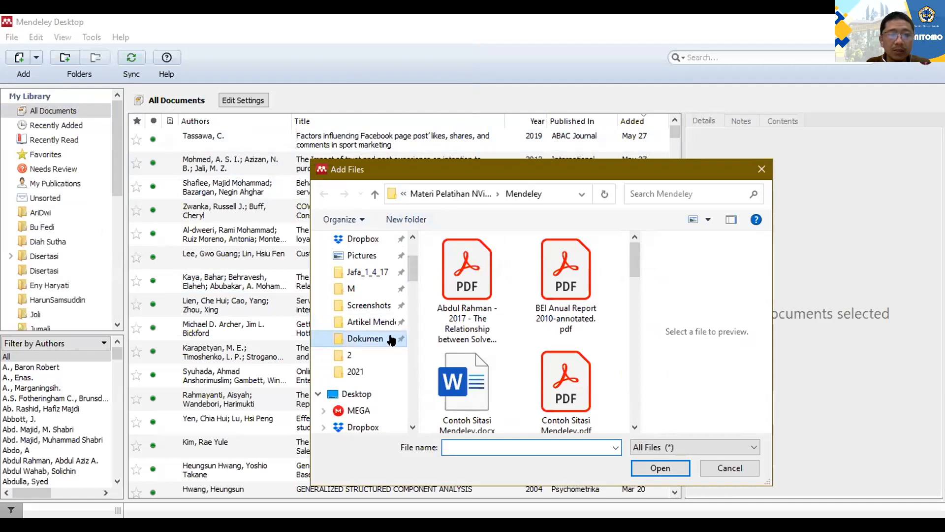
scroll(519, 337, "up", 8)
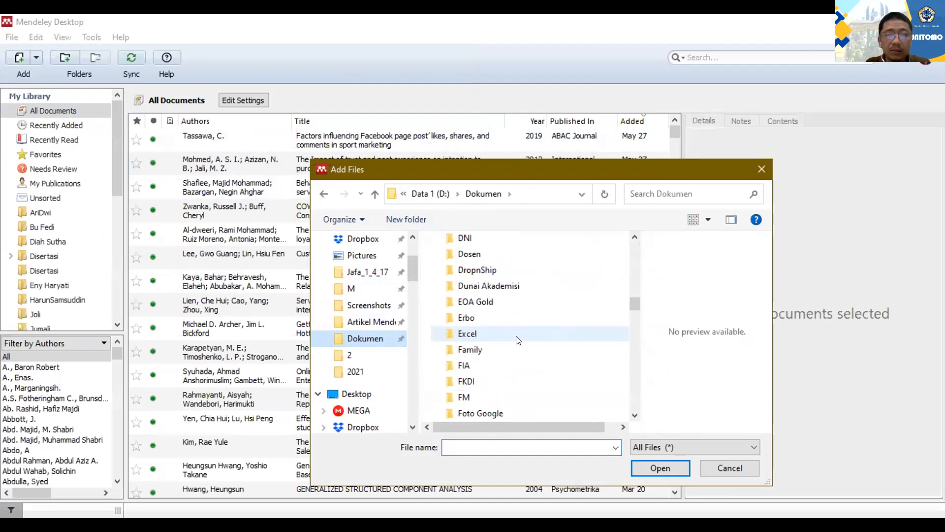
scroll(518, 340, "up", 2)
double_click(519, 255)
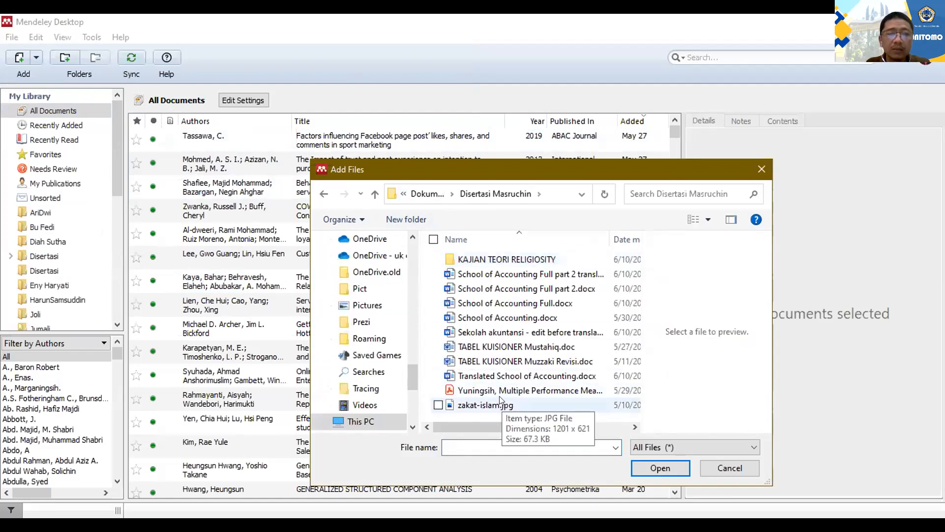
left_click(502, 390)
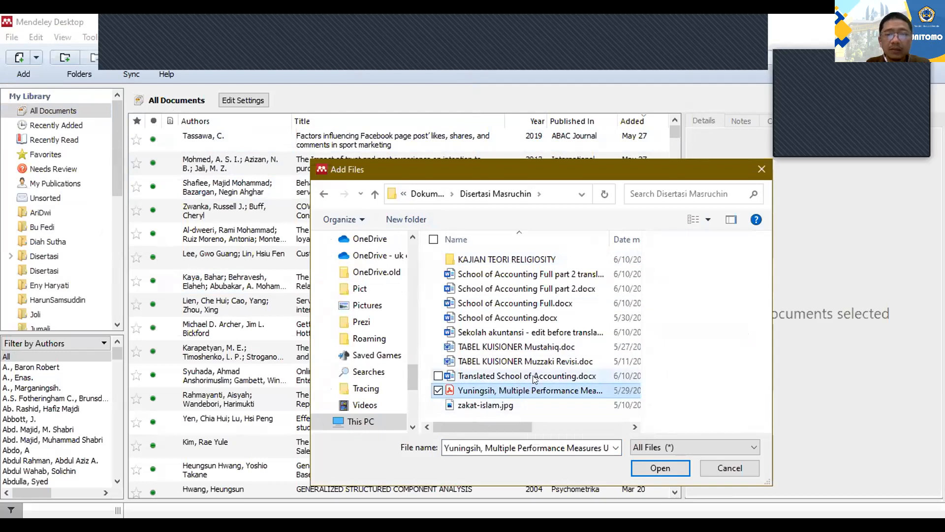
left_click(662, 469)
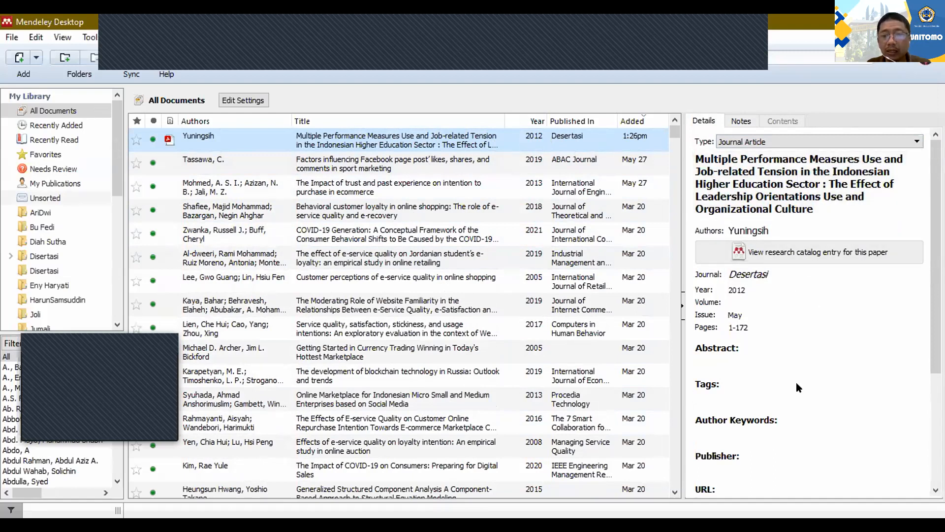
Review the imported reference's details, open its PDF, and check the title, author, degree and date on the cover page.
scroll(796, 382, "down", 3)
scroll(803, 389, "up", 3)
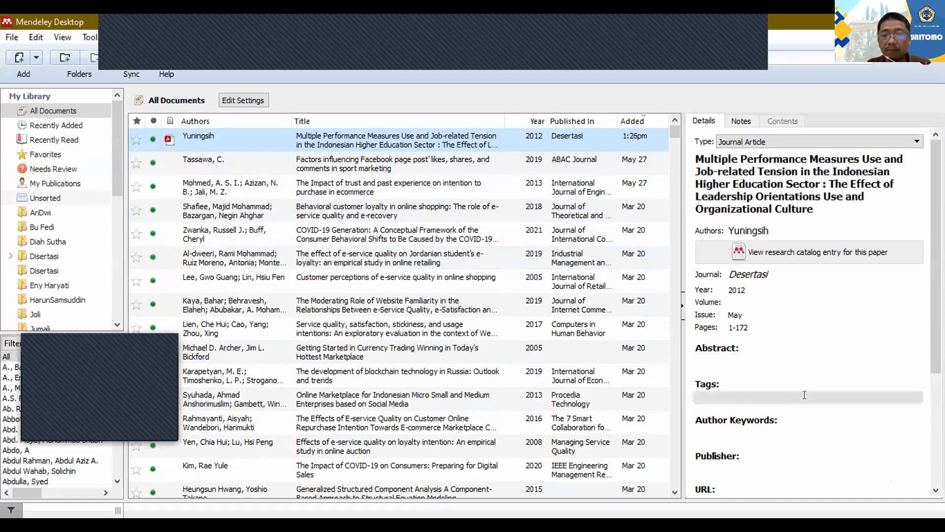
scroll(805, 395, "down", 3)
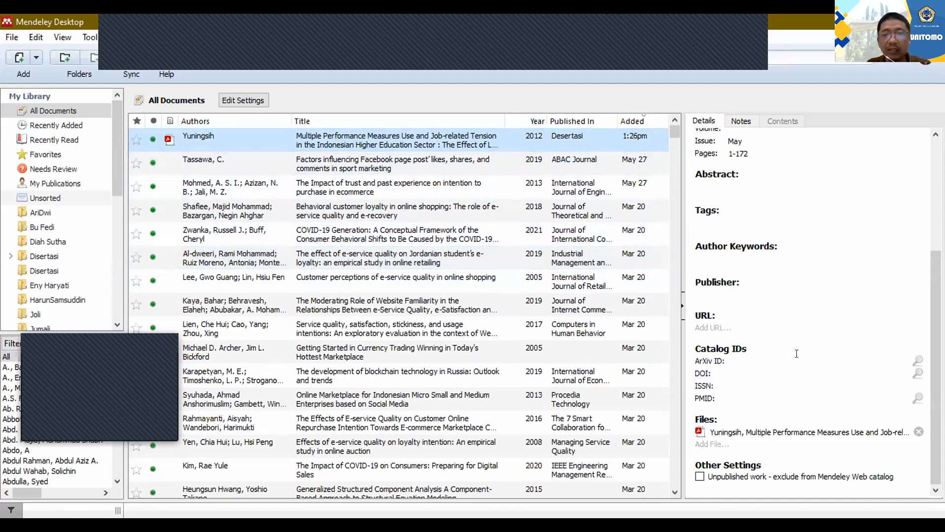
scroll(793, 296, "up", 5)
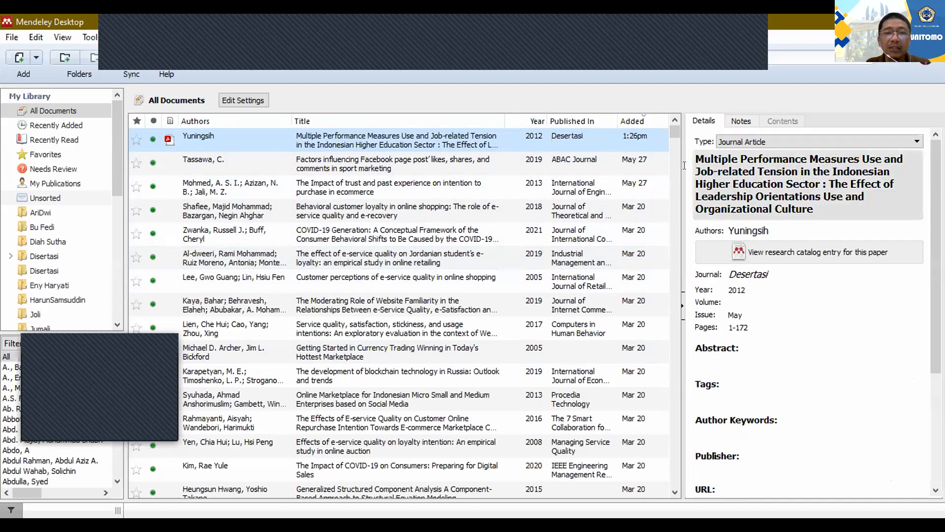
double_click(348, 144)
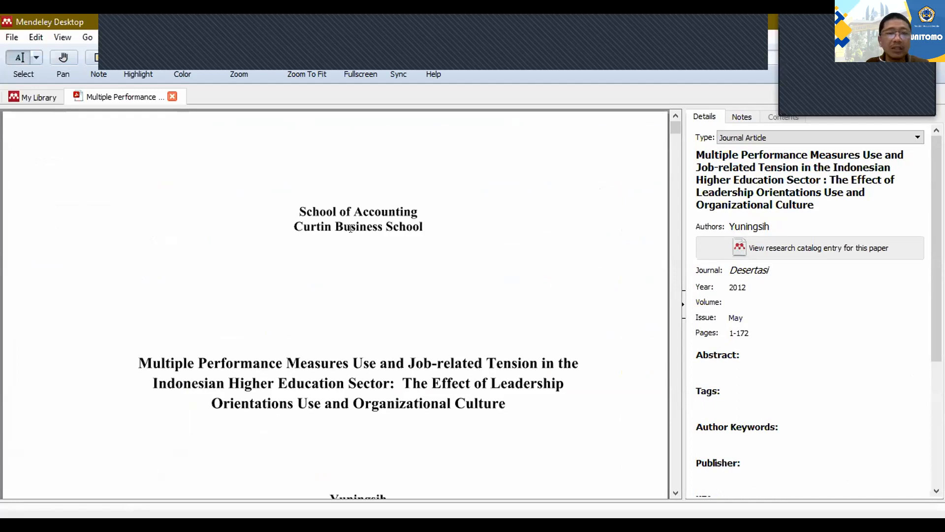
scroll(410, 343, "down", 3)
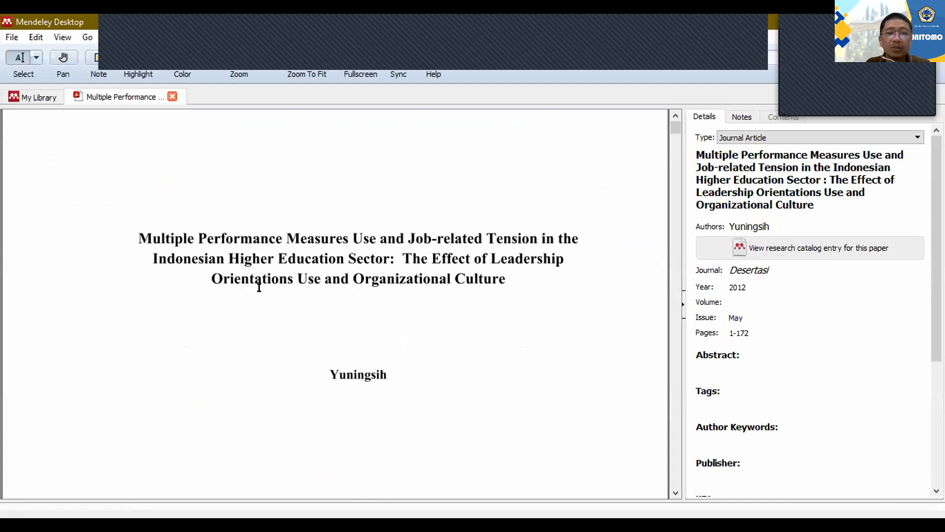
left_click_drag(137, 233, 579, 238)
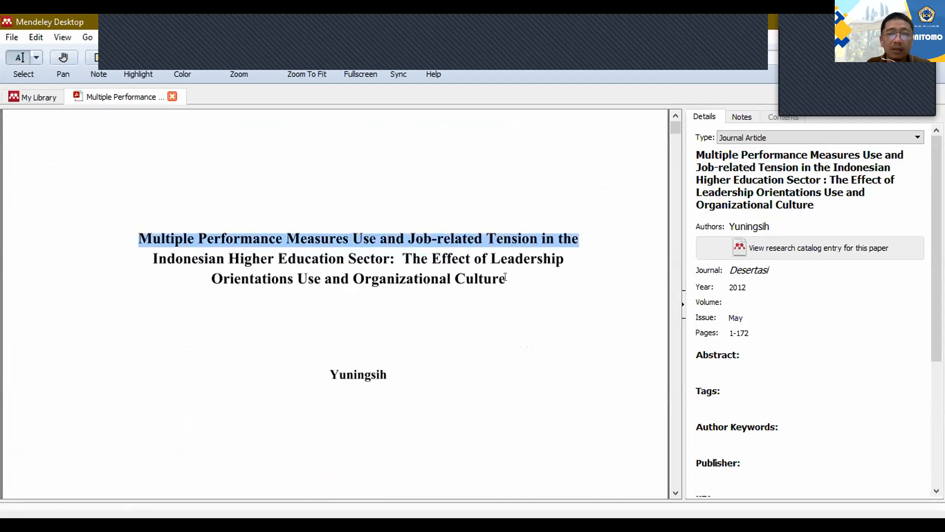
left_click_drag(506, 277, 506, 278)
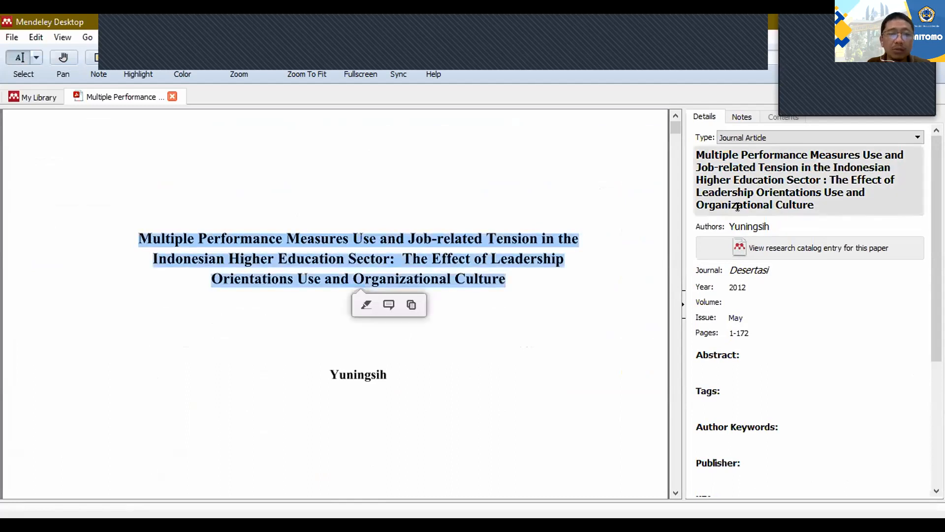
left_click(355, 375)
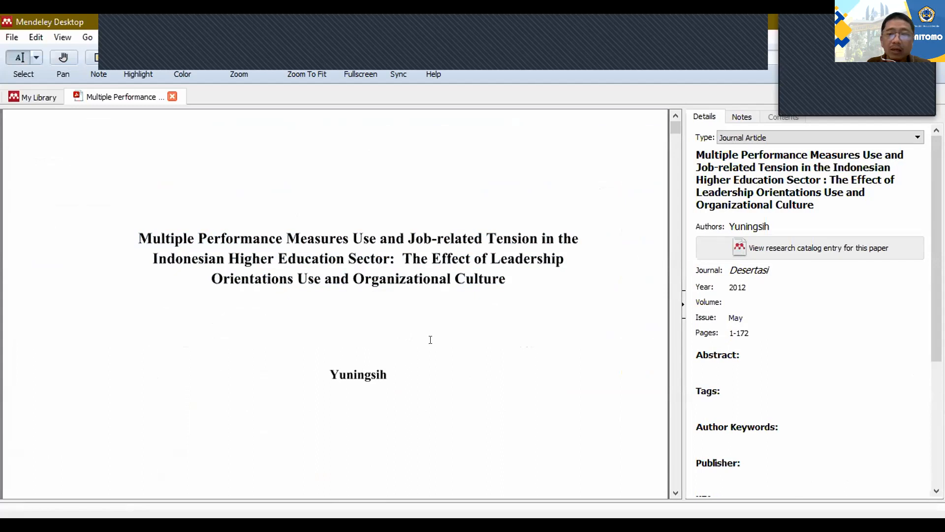
scroll(429, 290, "down", 8)
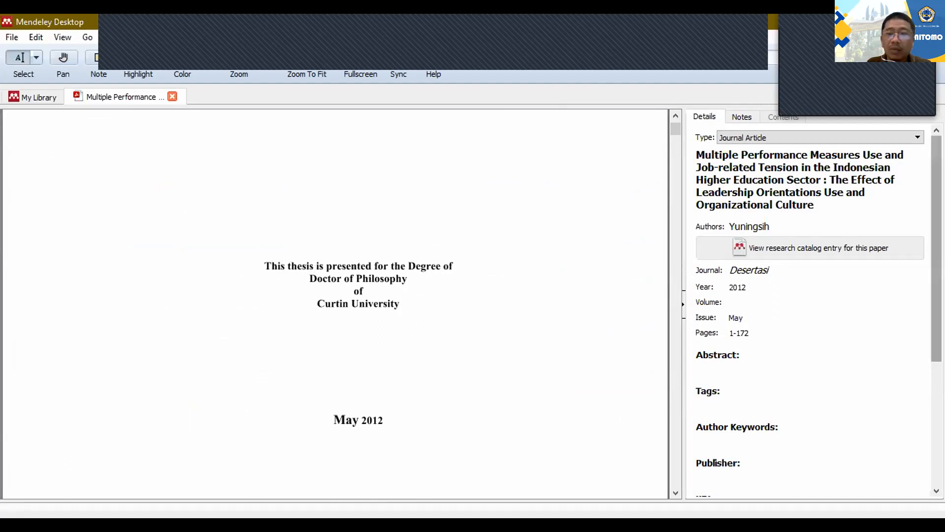
Set the reference's document type to Thesis and look through the other available document types.
left_click(910, 139)
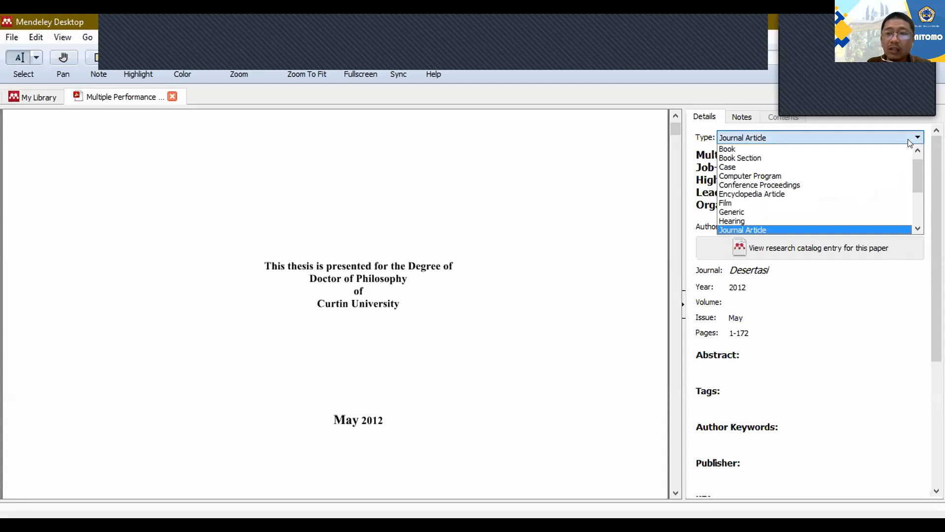
left_click_drag(921, 182, 914, 213)
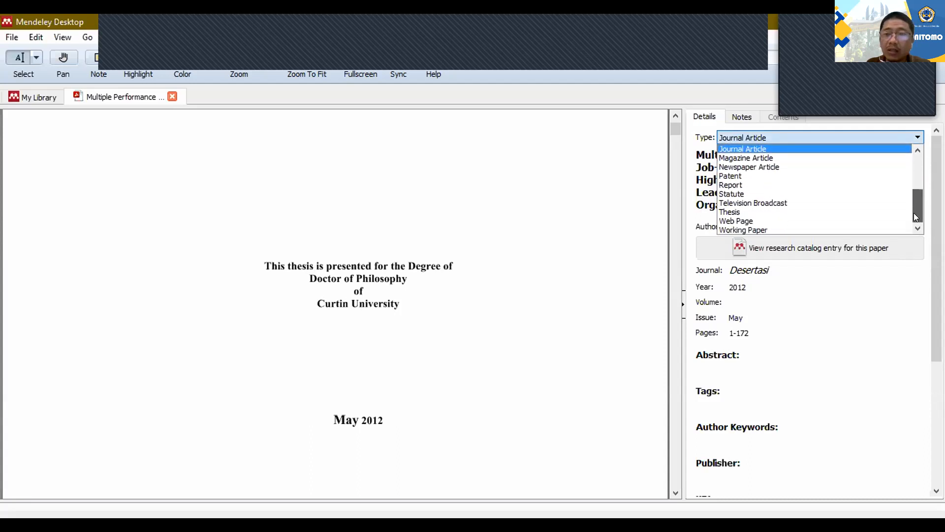
left_click(763, 212)
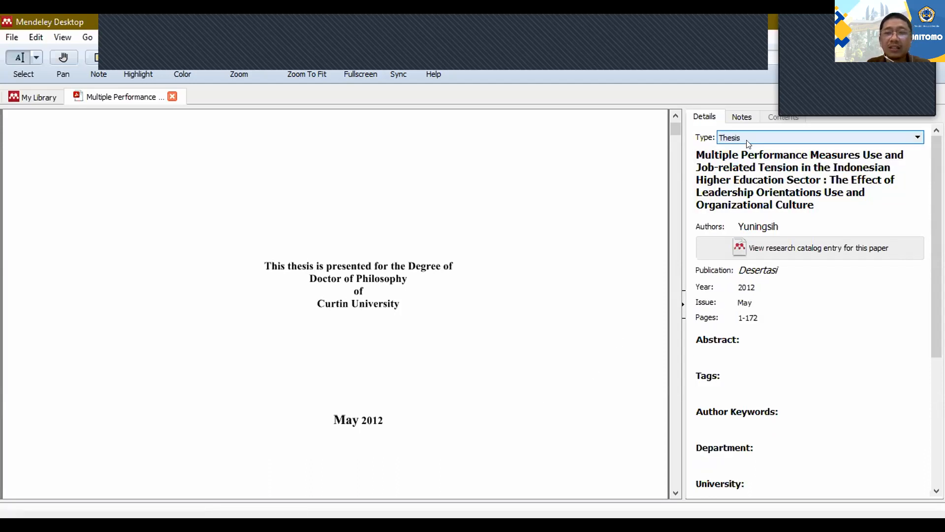
left_click(916, 138)
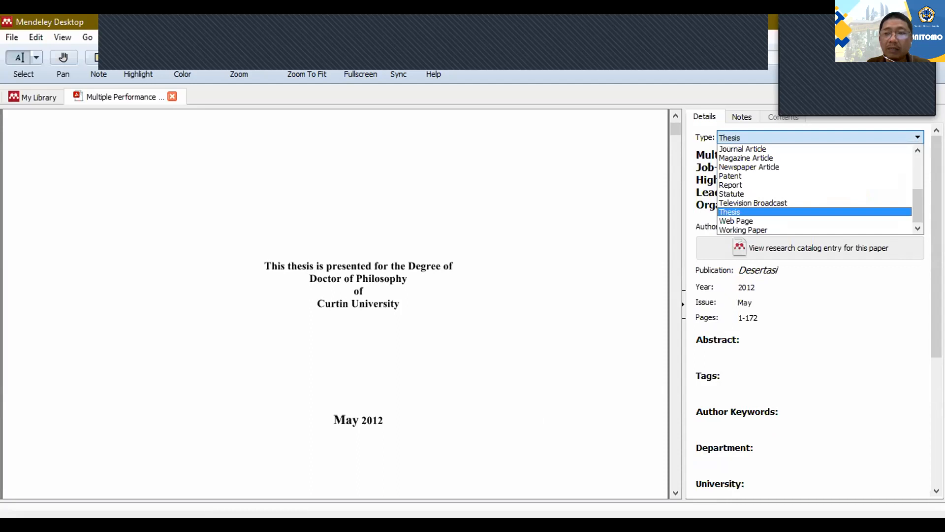
scroll(919, 203, "up", 4)
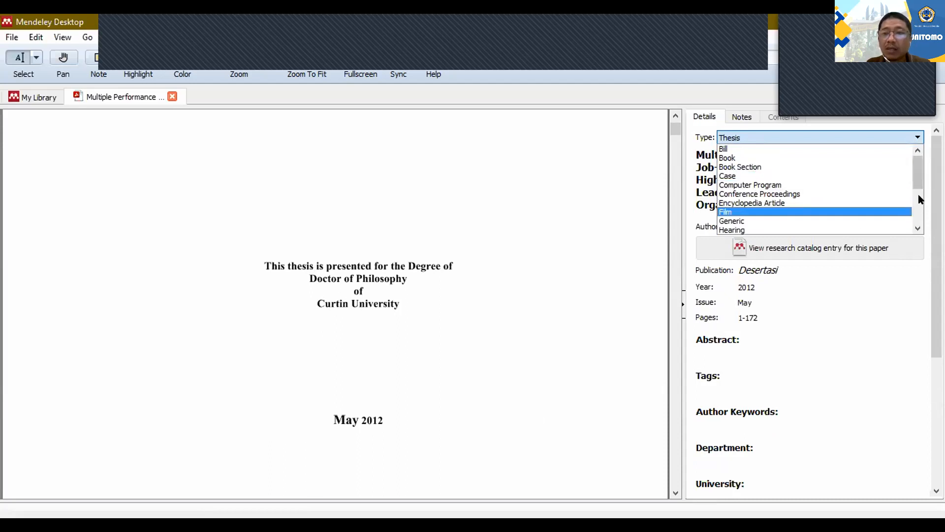
left_click_drag(913, 176, 916, 217)
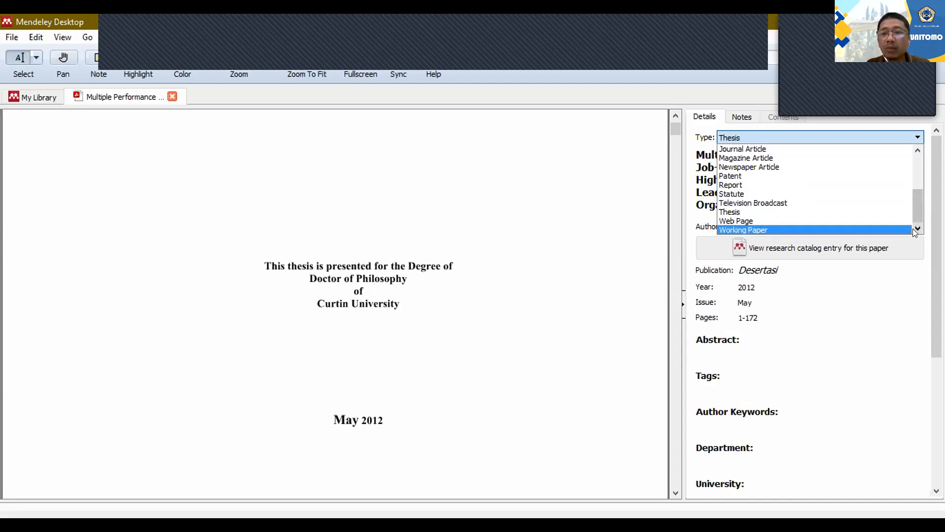
left_click(784, 211)
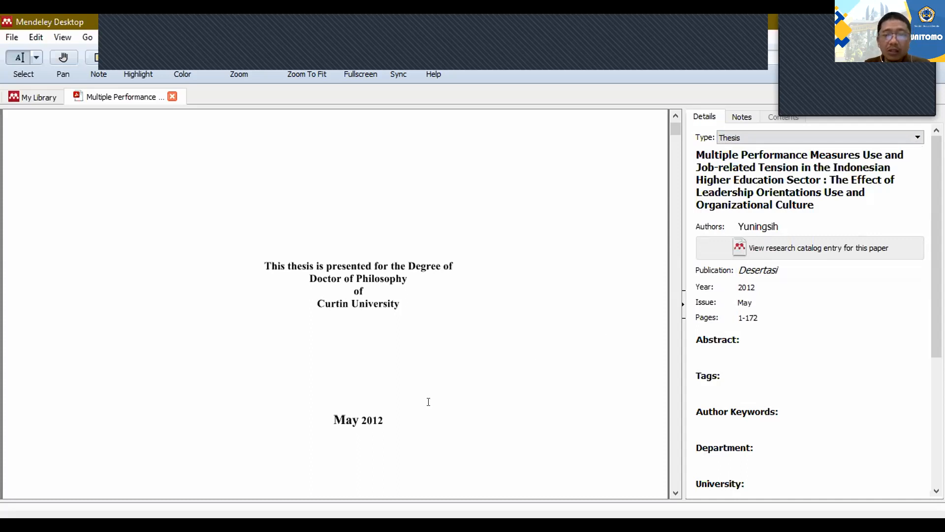
Examine the thesis entry's Issue and Pages values and the remaining fields down to the attached file.
left_click(782, 296)
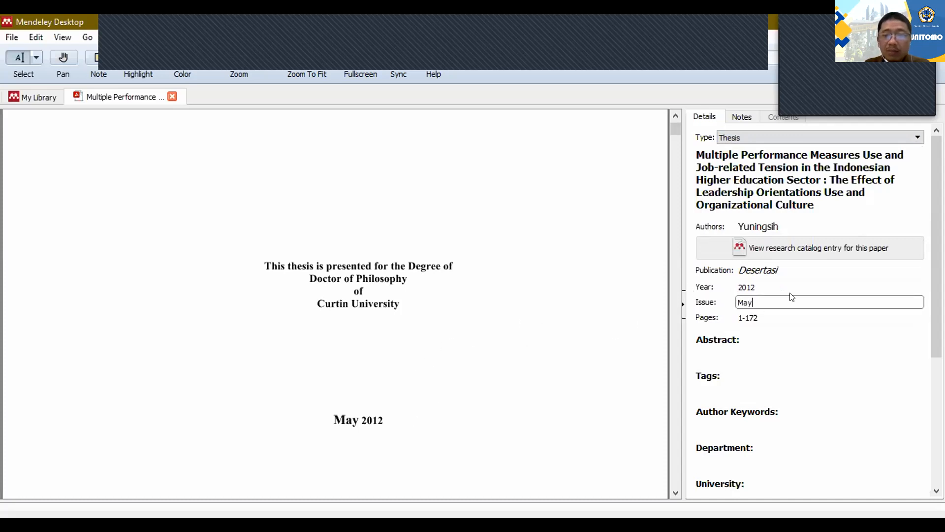
left_click(762, 315)
scroll(451, 307, "down", 3)
scroll(451, 307, "down", 2)
scroll(450, 282, "up", 5)
scroll(901, 319, "down", 2)
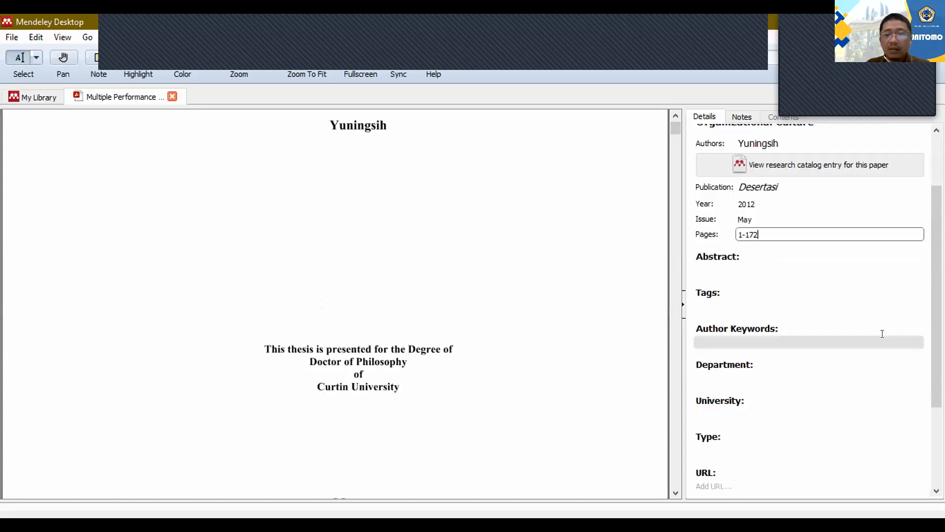
scroll(883, 333, "down", 3)
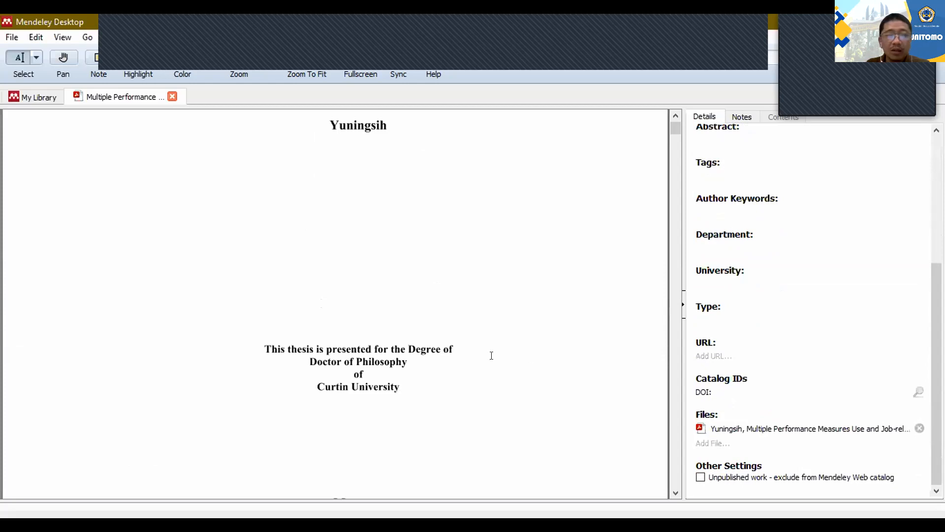
Fill the thesis entry's University field with "Curtin University", copied from the cover page of its PDF.
left_click(714, 280)
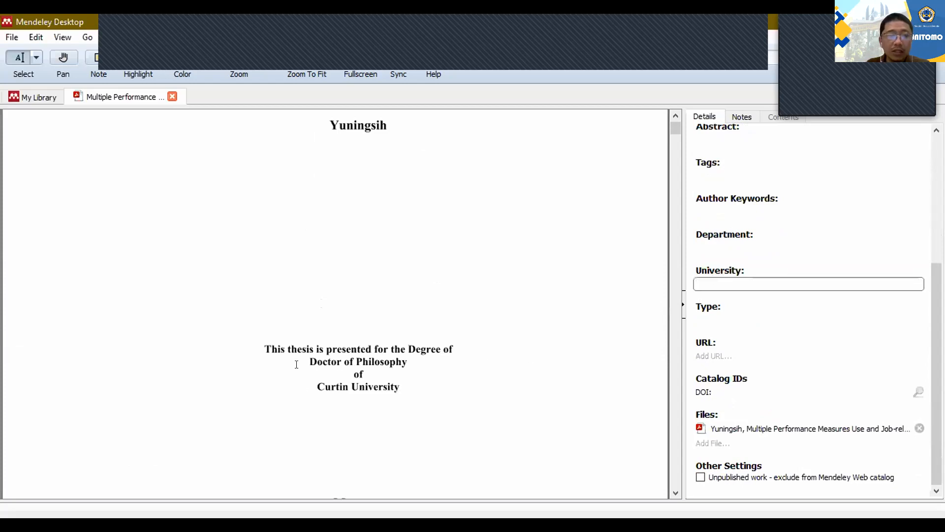
left_click_drag(315, 386, 393, 386)
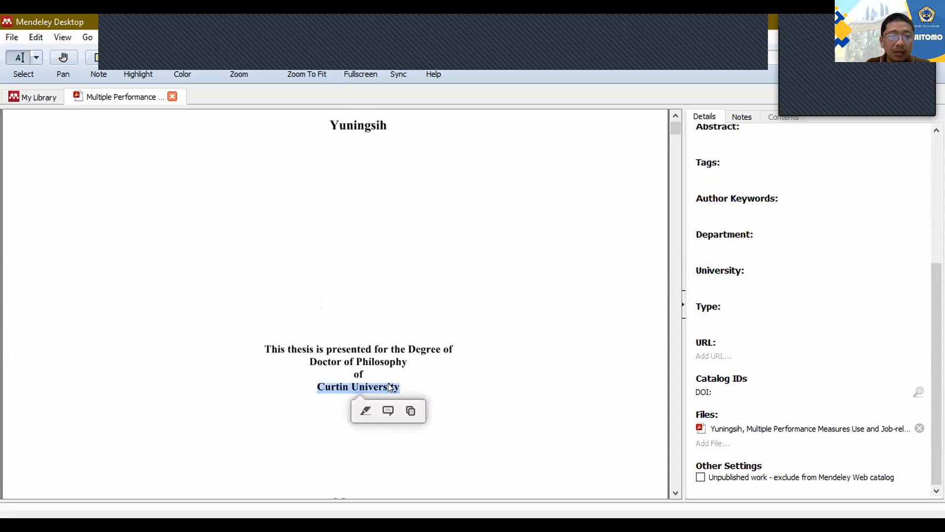
right_click(389, 385)
left_click(436, 433)
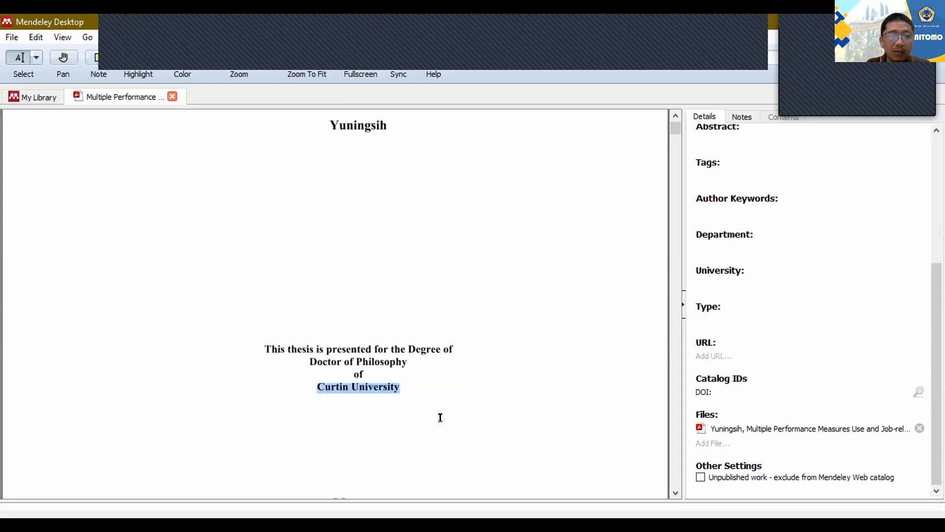
left_click(737, 286)
right_click(745, 284)
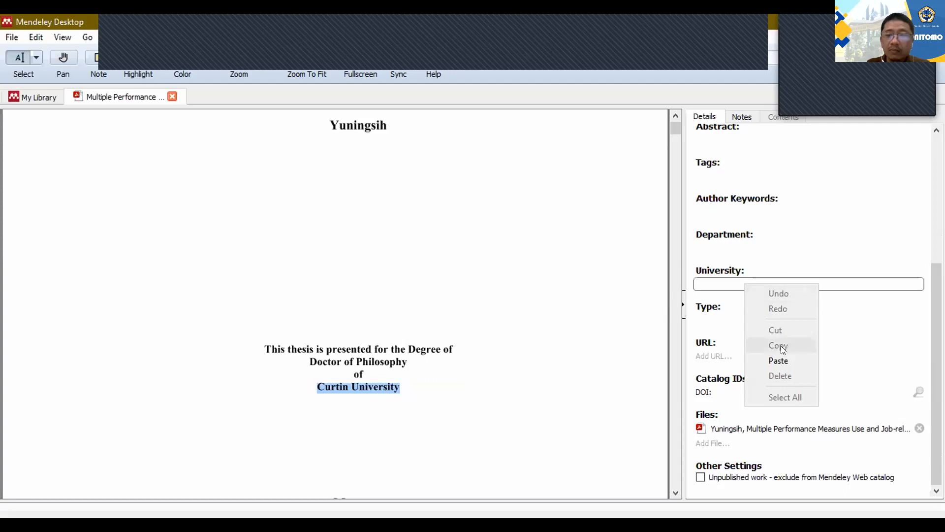
left_click(788, 360)
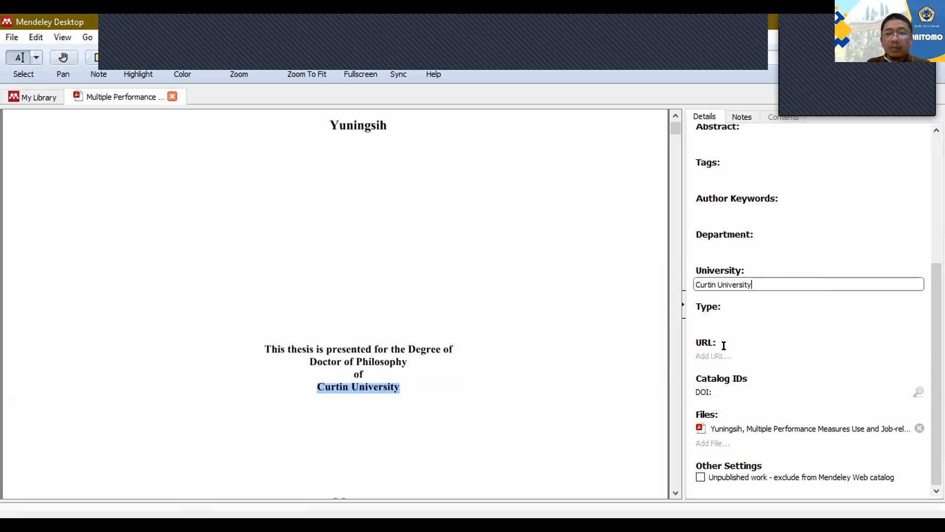
Check the thesis entry's upper details including Issue, close its PDF, and examine the remaining fields from the library view.
scroll(739, 295, "up", 3)
left_click(743, 211)
scroll(751, 279, "up", 1)
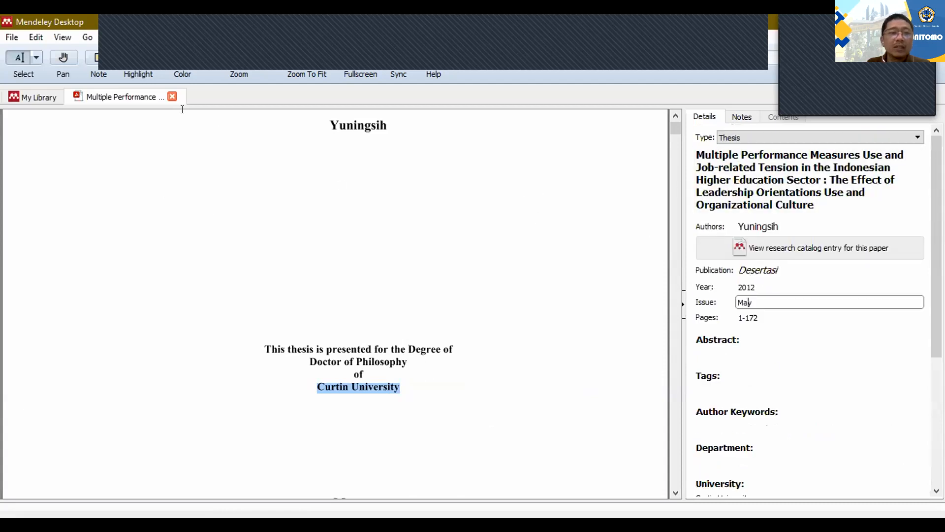
left_click(173, 97)
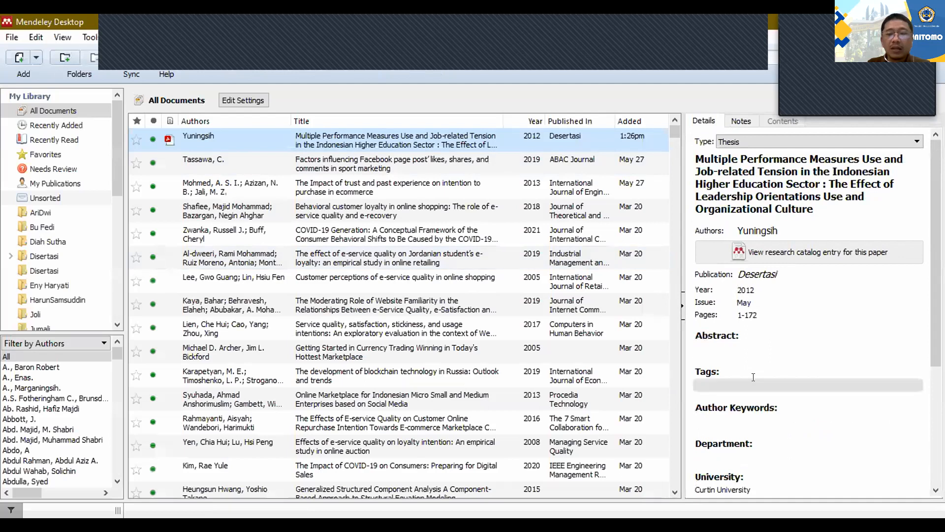
scroll(754, 377, "down", 5)
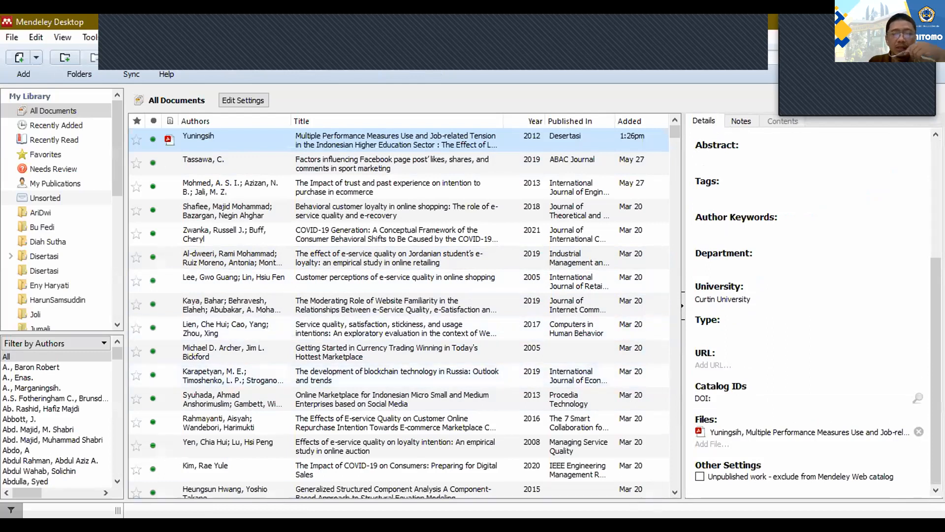
Start adding another file and browse to the MY folder inside Dokumen > Disertasi on Data 1 (D:).
left_click(36, 58)
left_click(193, 71)
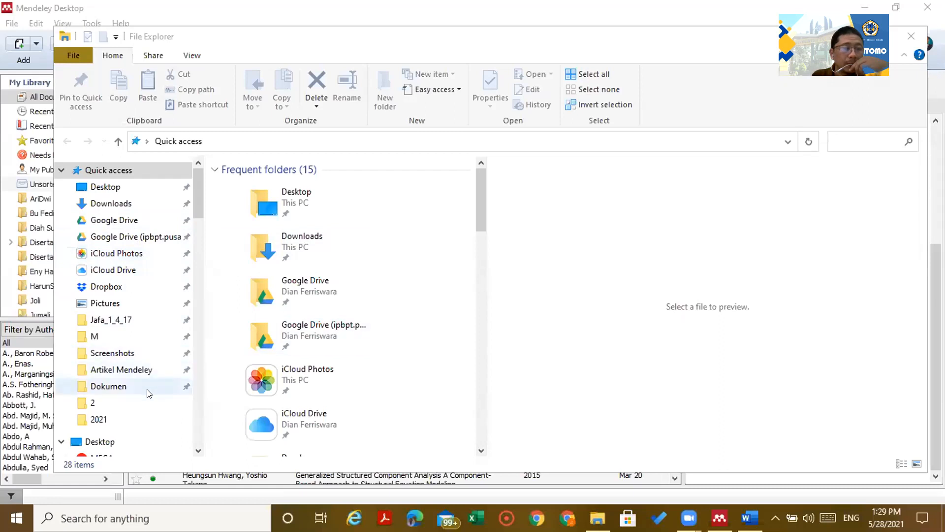
left_click(143, 373)
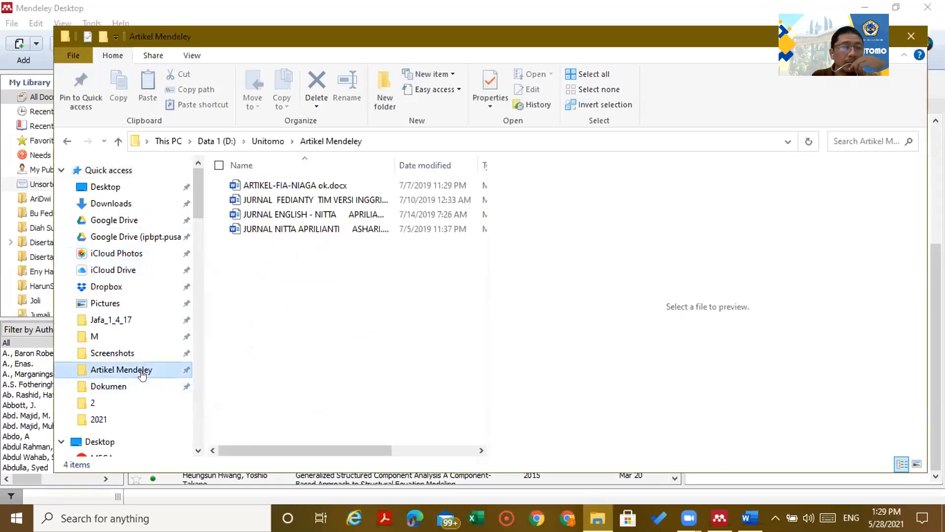
left_click(148, 385)
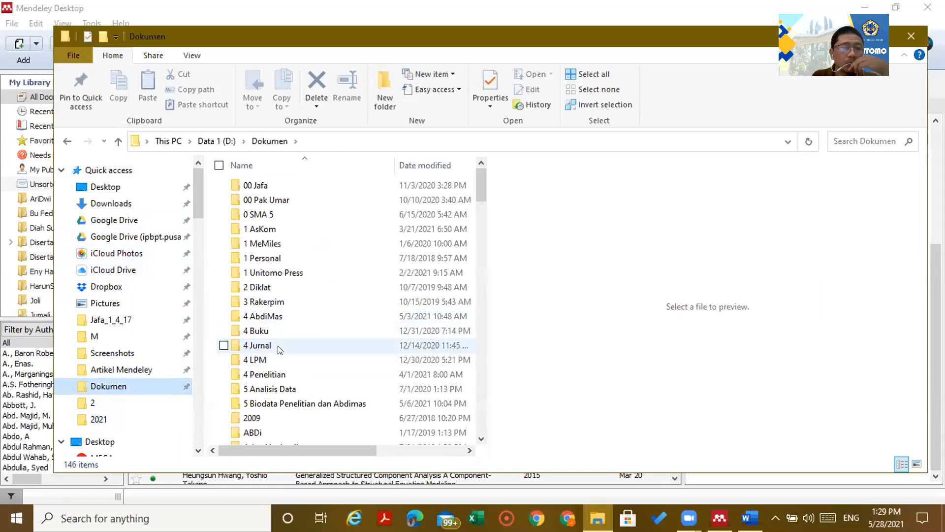
scroll(280, 351, "down", 6)
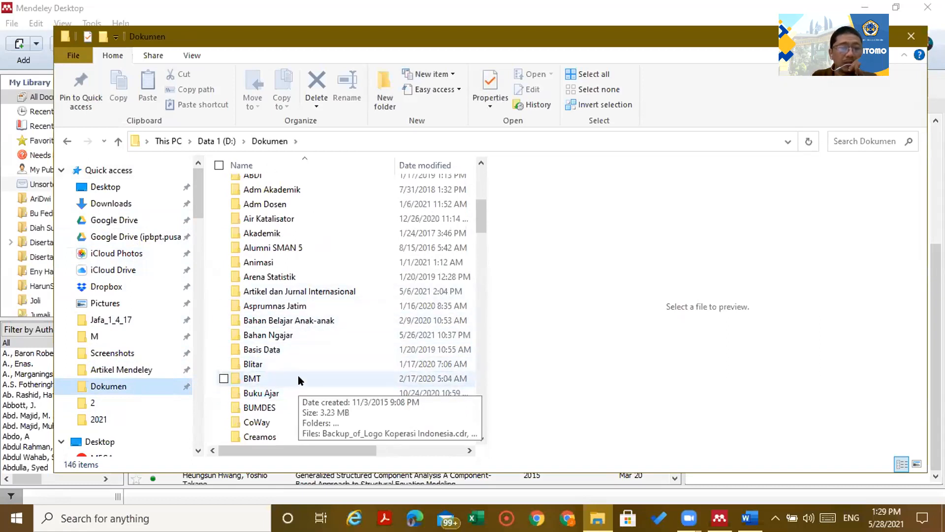
scroll(297, 375, "down", 5)
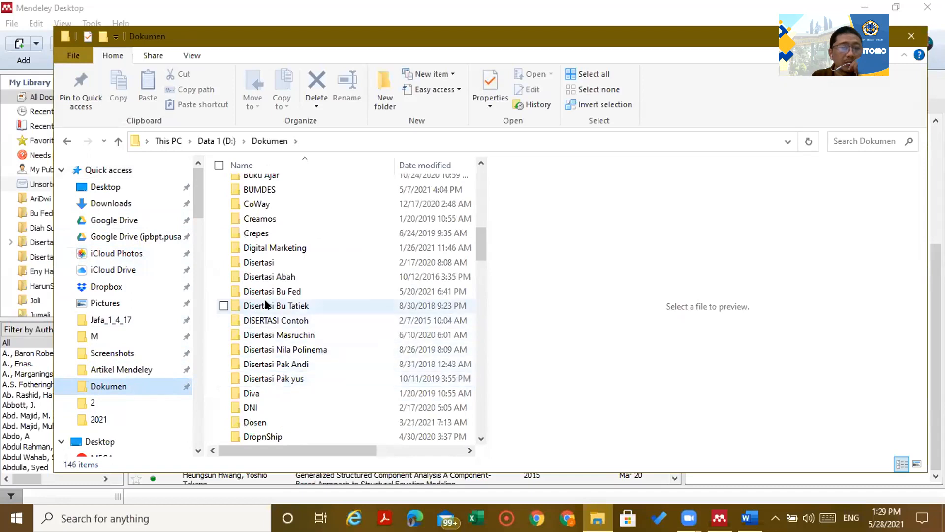
left_click(270, 263)
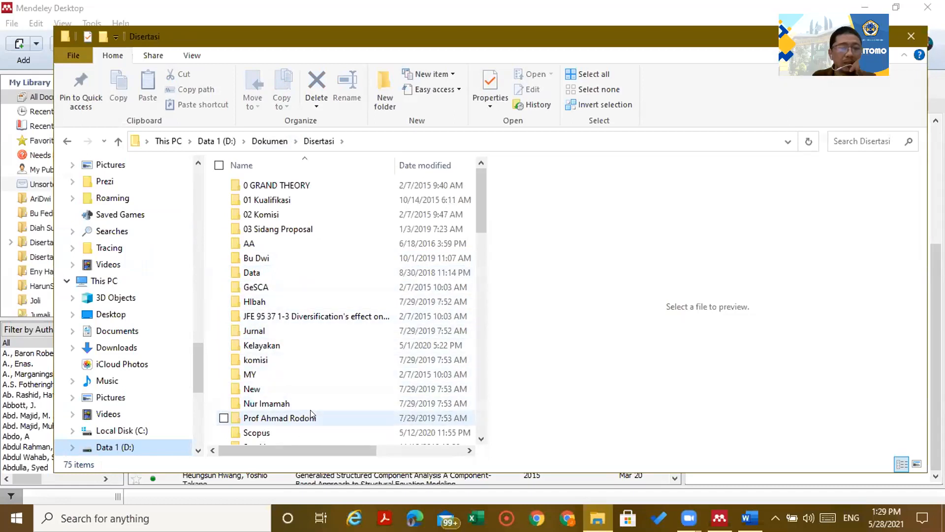
double_click(270, 377)
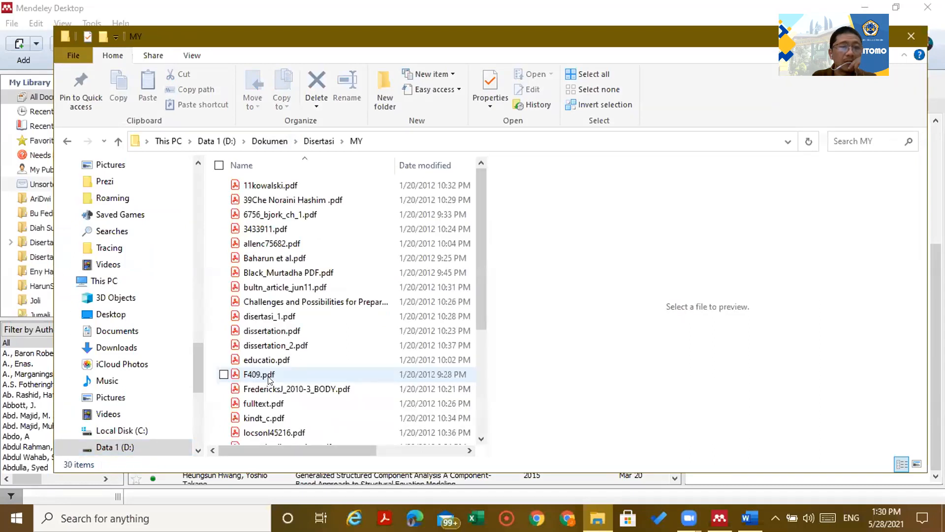
Move the MY folder window beside the library and add the "International students choice criteria" article PDF to All Documents.
left_click(276, 274)
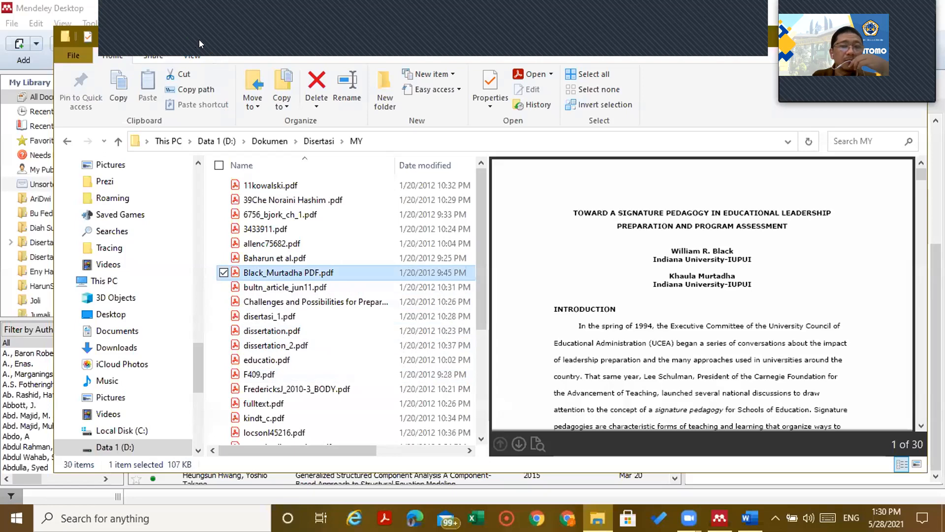
left_click_drag(199, 40, 692, 68)
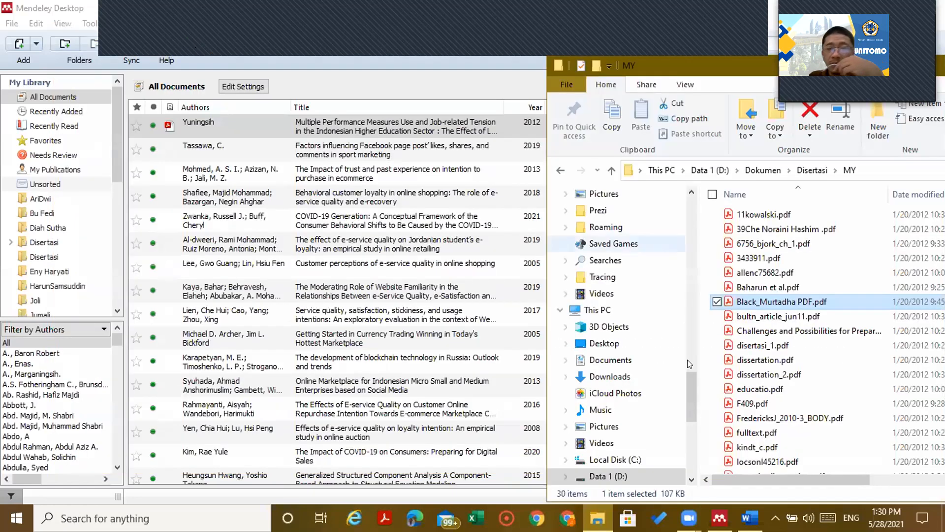
left_click(770, 288)
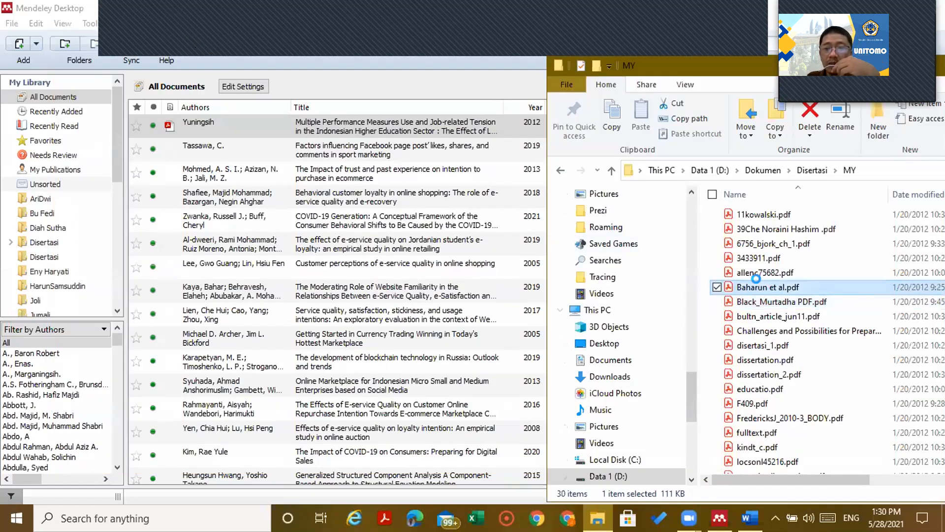
left_click_drag(761, 287, 304, 207)
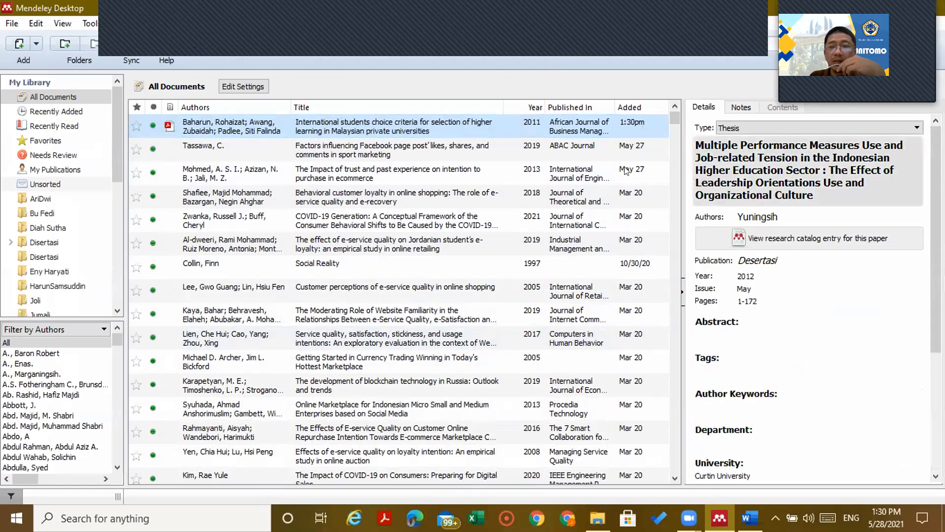
Open the added journal article's PDF, compare its authors, journal, publisher and catalog IDs with the entry's details, and close it.
left_click(466, 149)
left_click(452, 125)
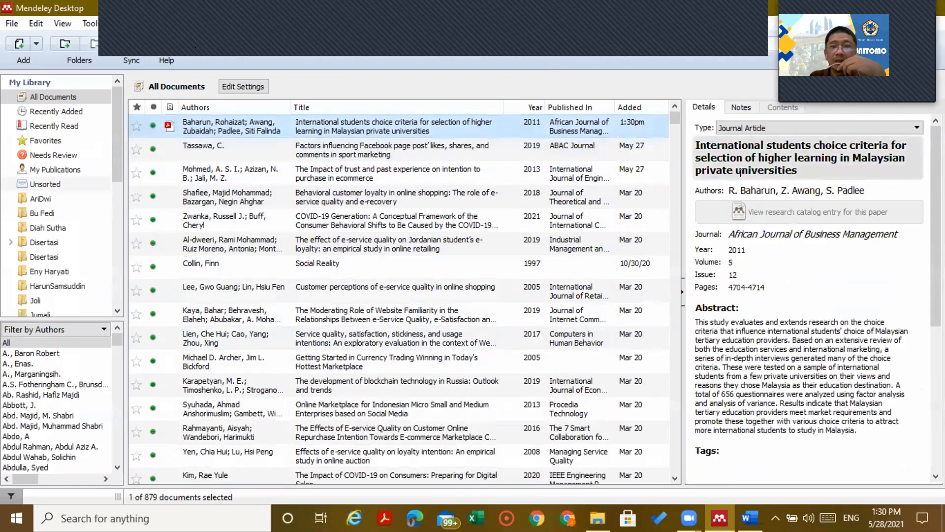
double_click(359, 129)
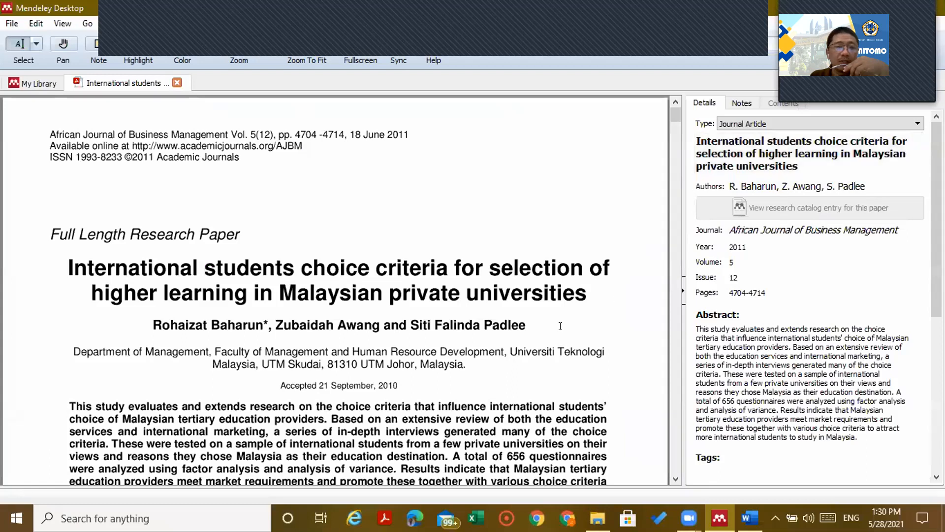
left_click(786, 187)
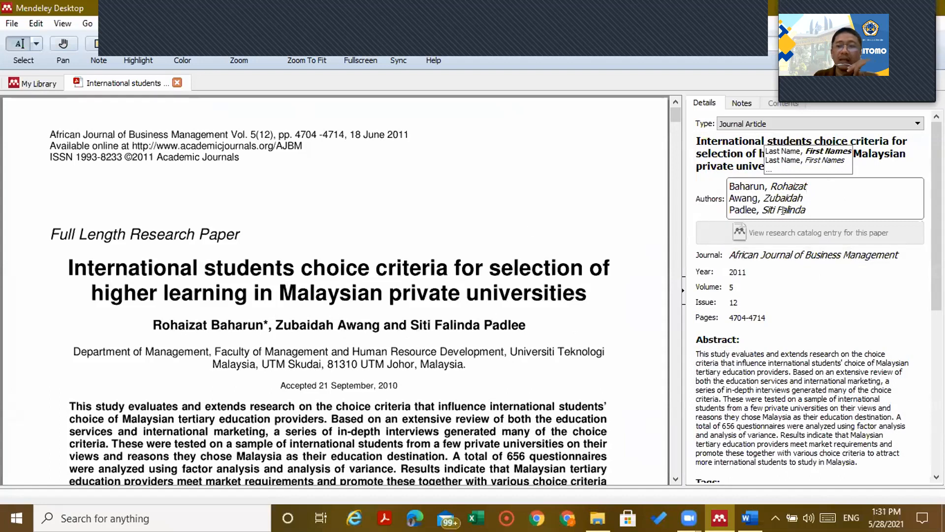
left_click(840, 206)
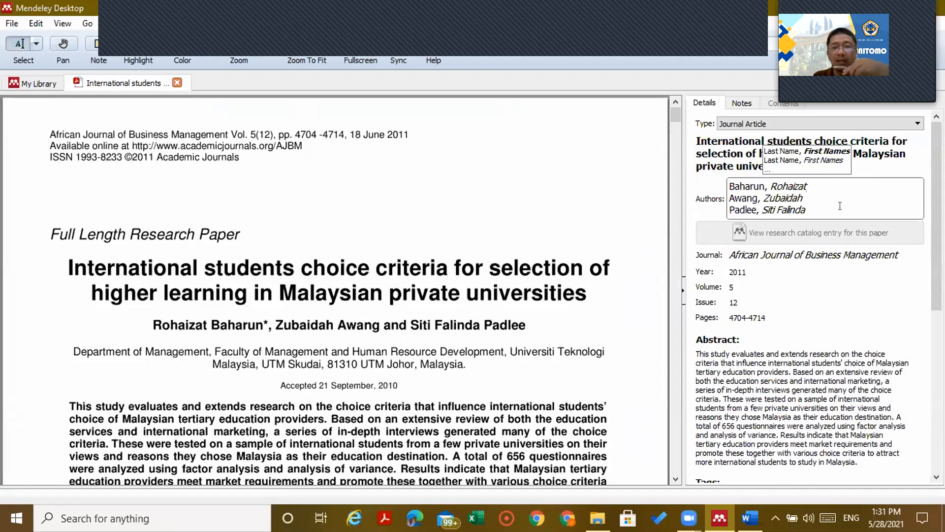
left_click(764, 254)
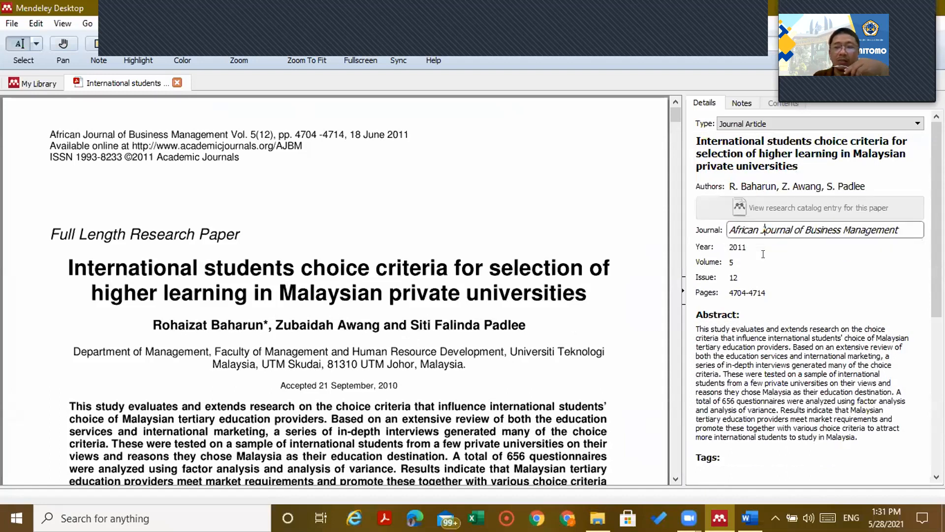
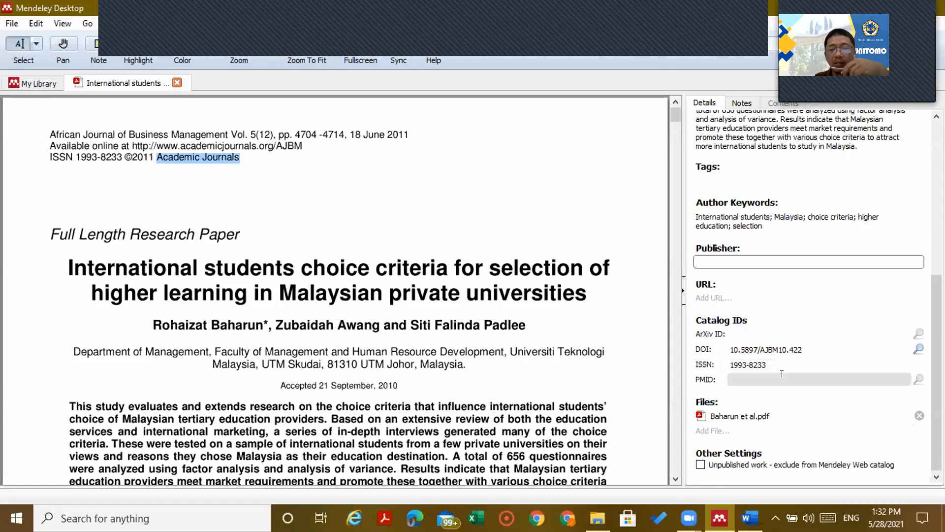
scroll(781, 373, "down", 3)
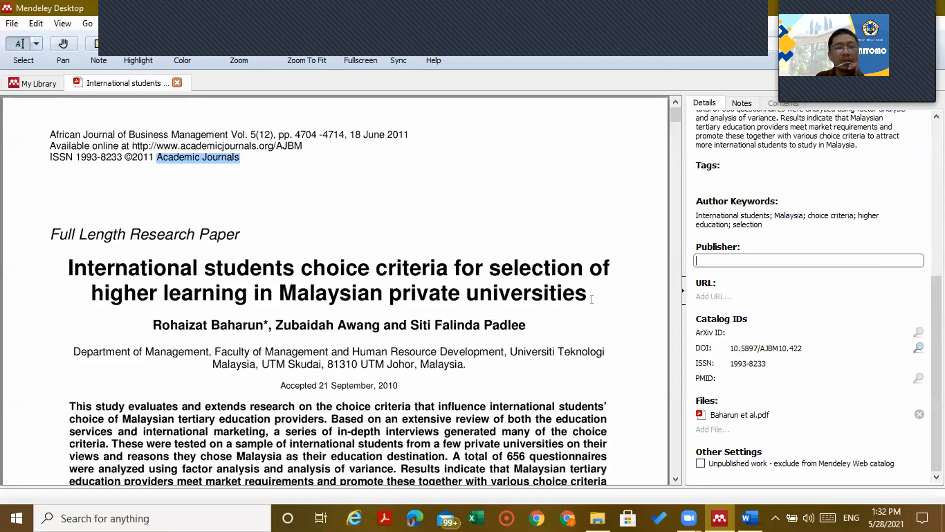
left_click(177, 82)
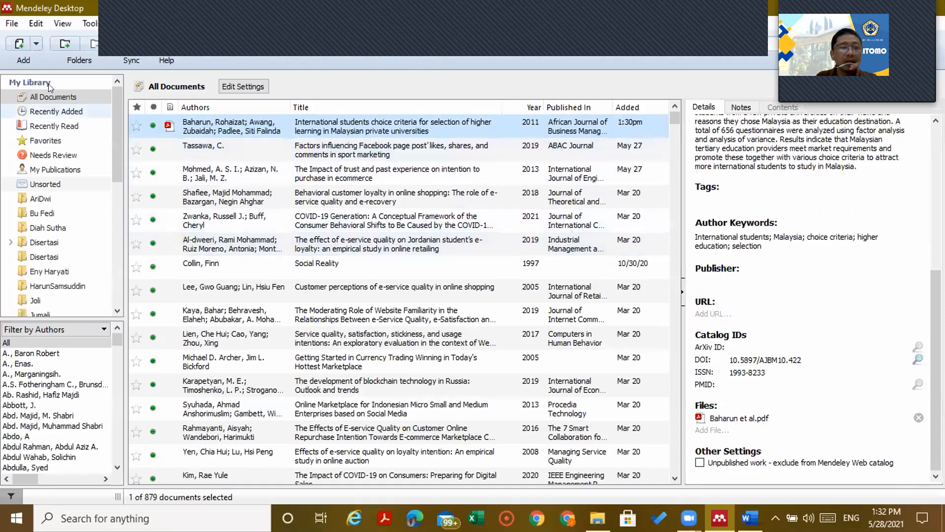
Sort the documents in All Documents by date added, newest first.
left_click(36, 42)
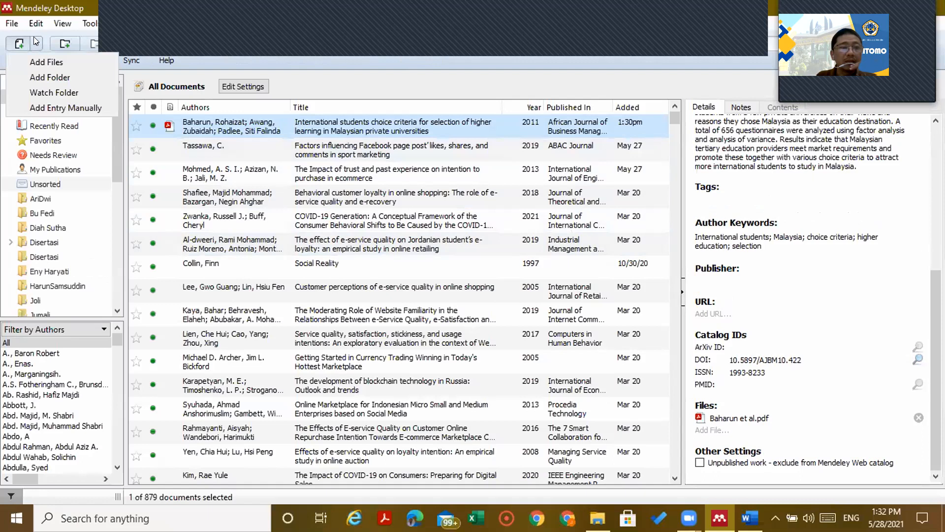
left_click(36, 43)
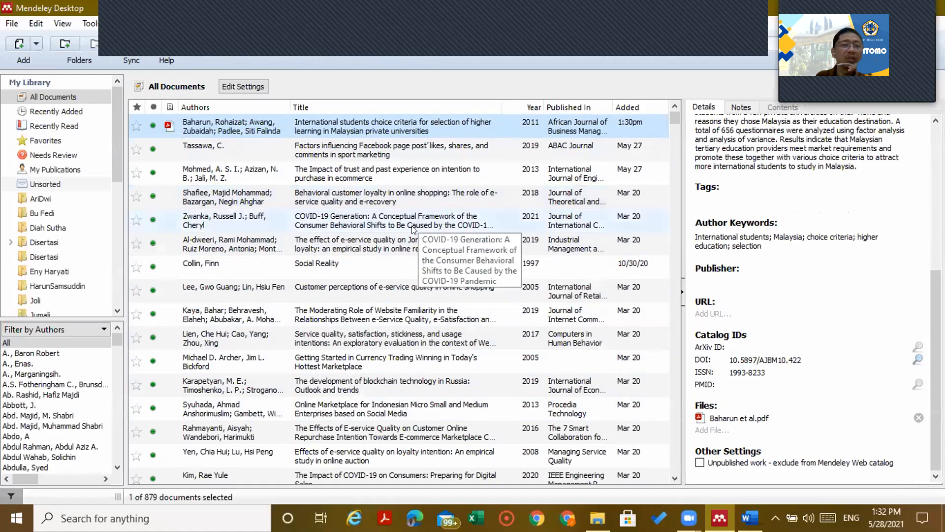
left_click(646, 105)
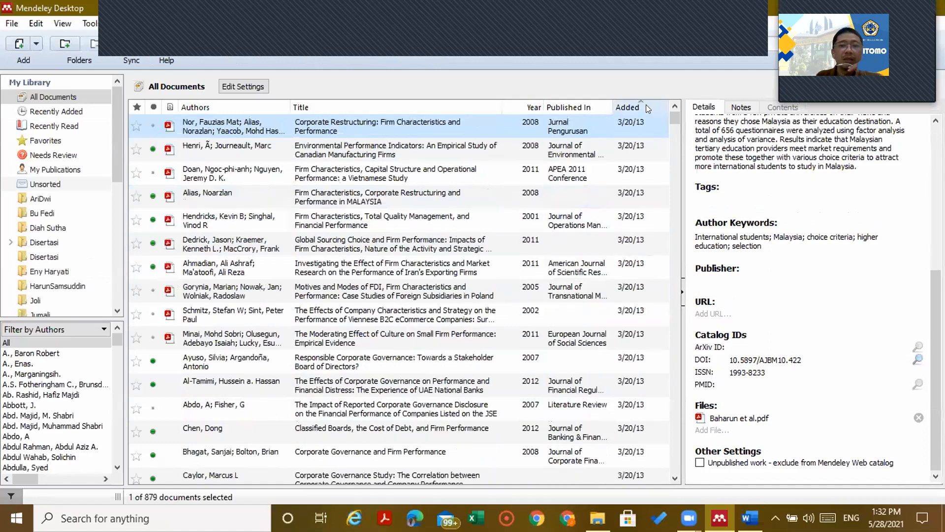
left_click(646, 105)
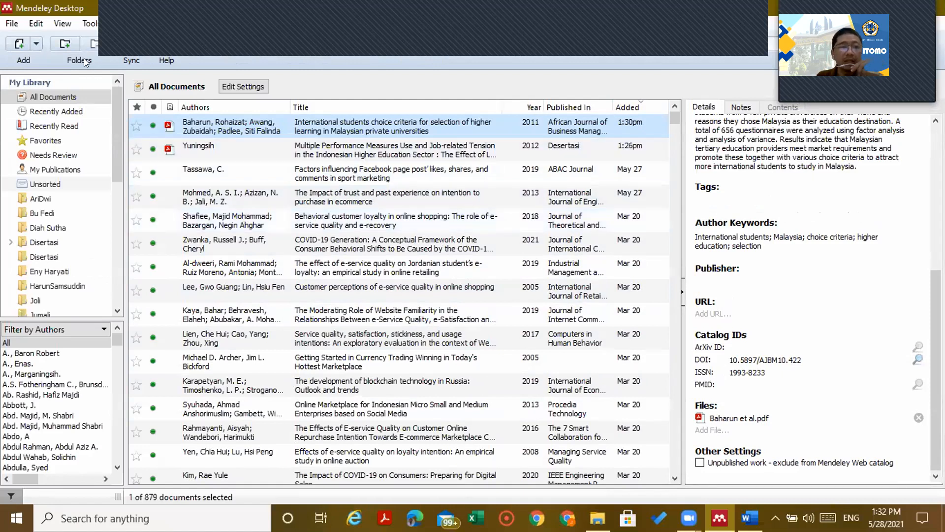
Start adding a library entry manually and set its document type to Book.
left_click(36, 43)
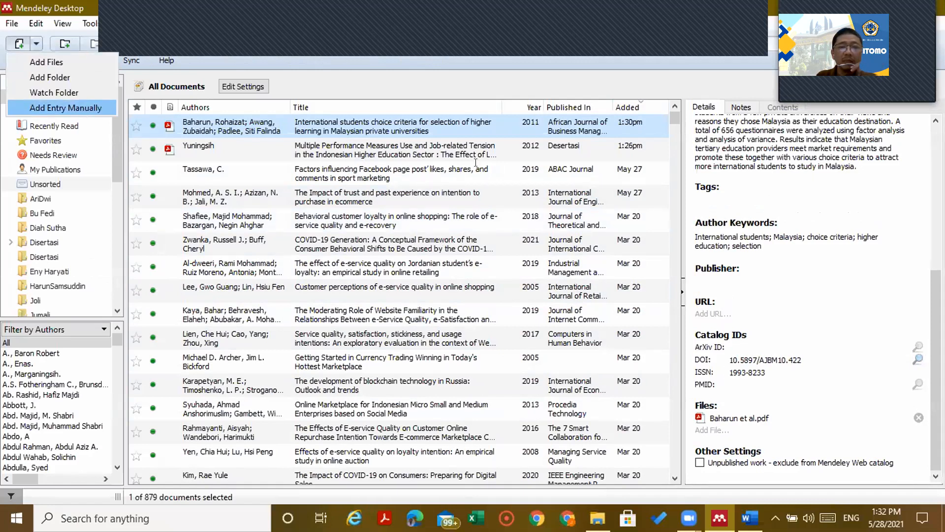
left_click(561, 126)
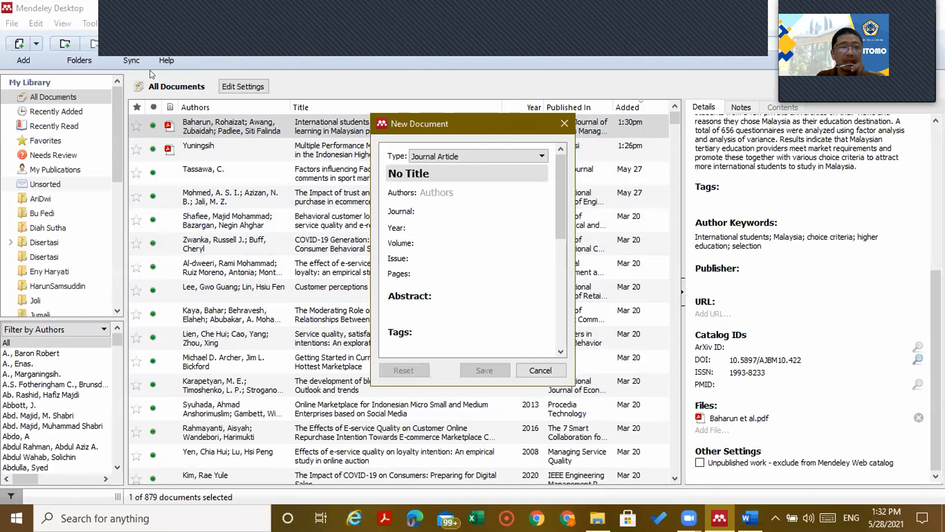
left_click(36, 43)
left_click(82, 112)
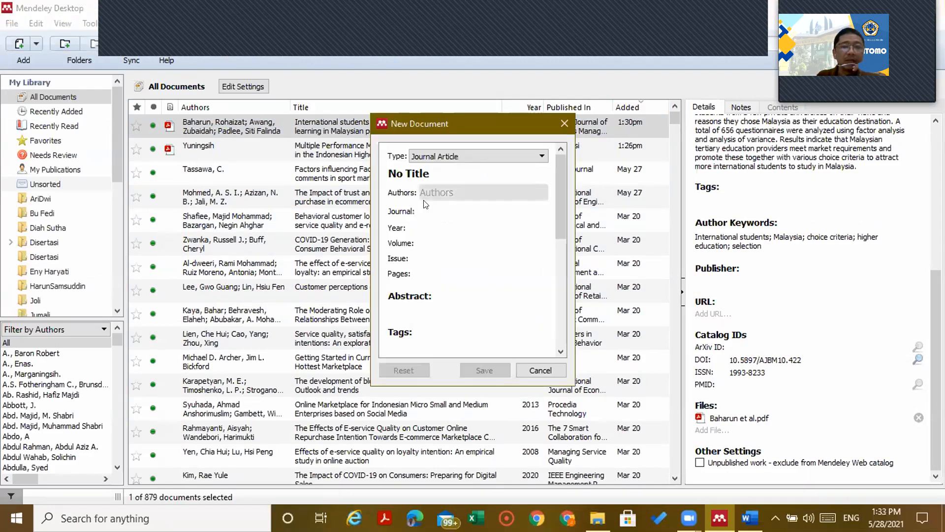
left_click(532, 157)
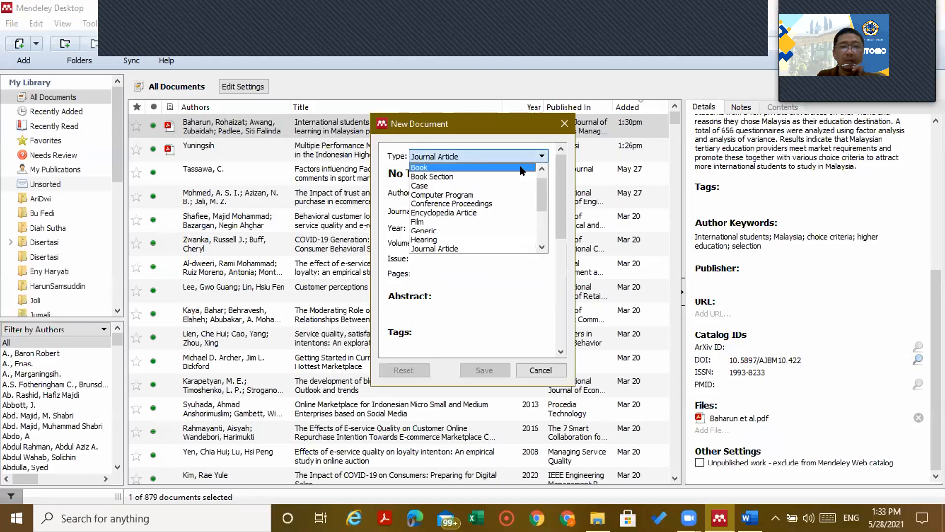
left_click(522, 169)
Go through the new book entry's title, authors, year, pages and abstract fields without filling them in.
left_click(444, 173)
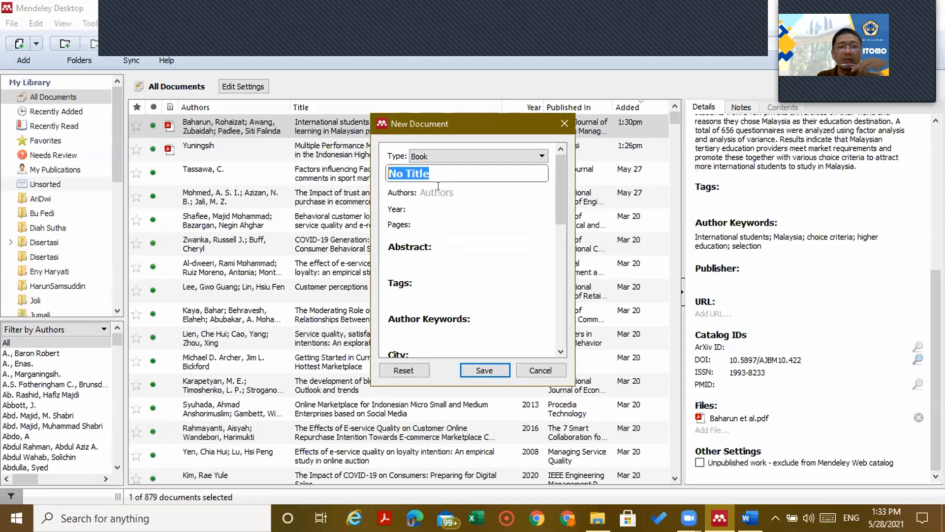
left_click(495, 194)
left_click(484, 209)
left_click(442, 226)
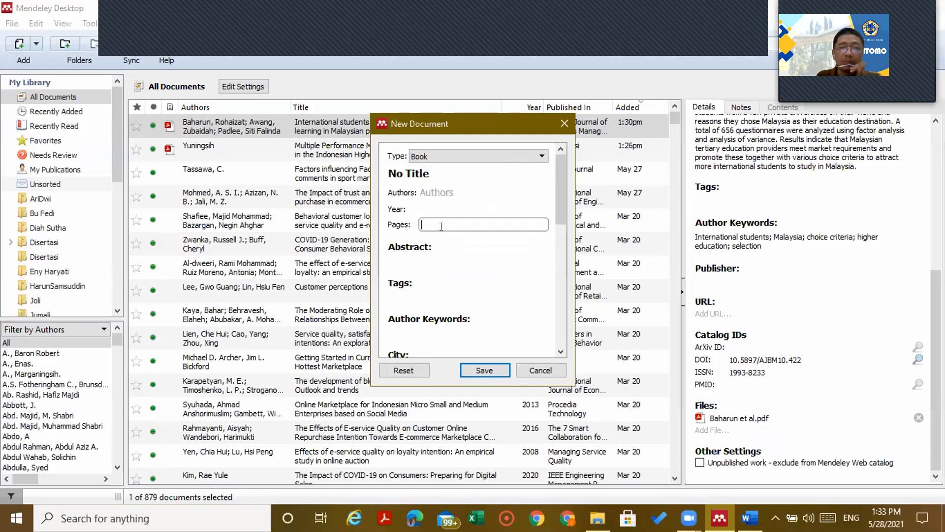
left_click(428, 255)
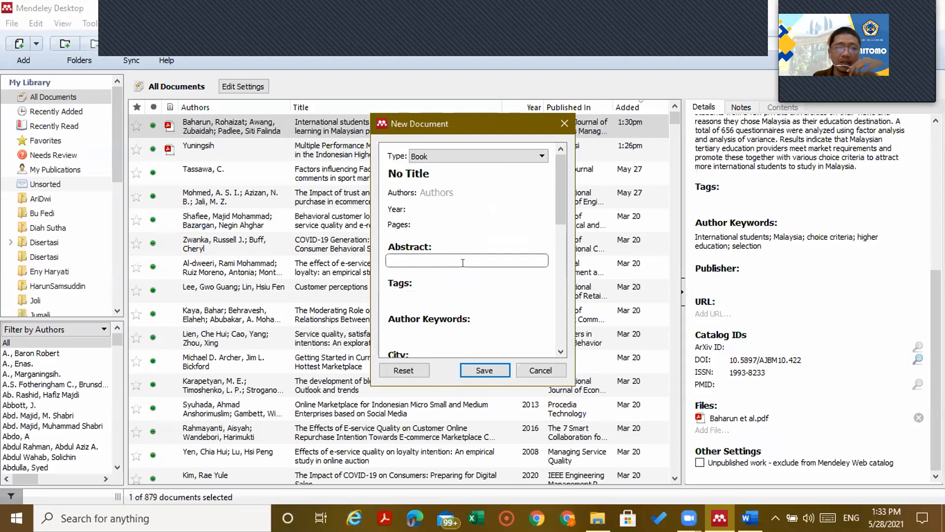
Examine the new book entry's tags, author keywords, city, edition, editors, language and publisher fields.
scroll(433, 268, "down", 1)
left_click(443, 246)
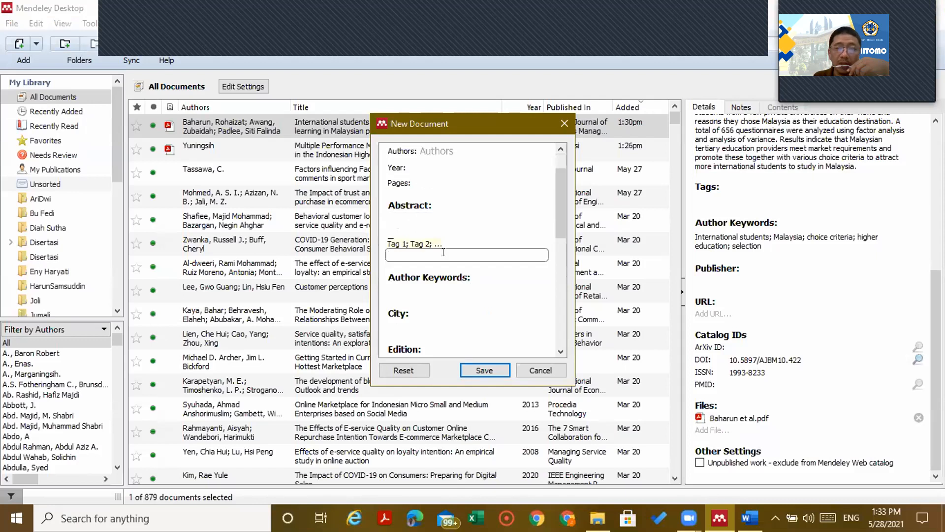
left_click(458, 281)
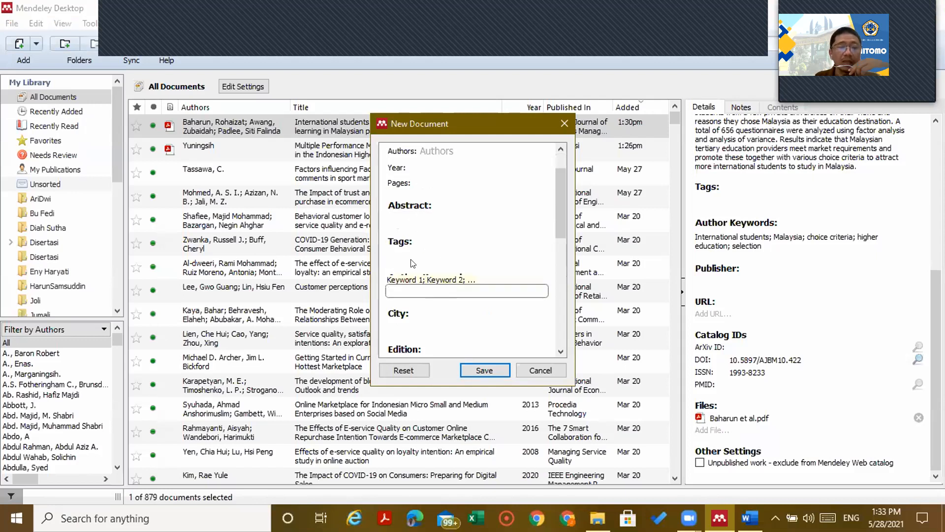
left_click(413, 260)
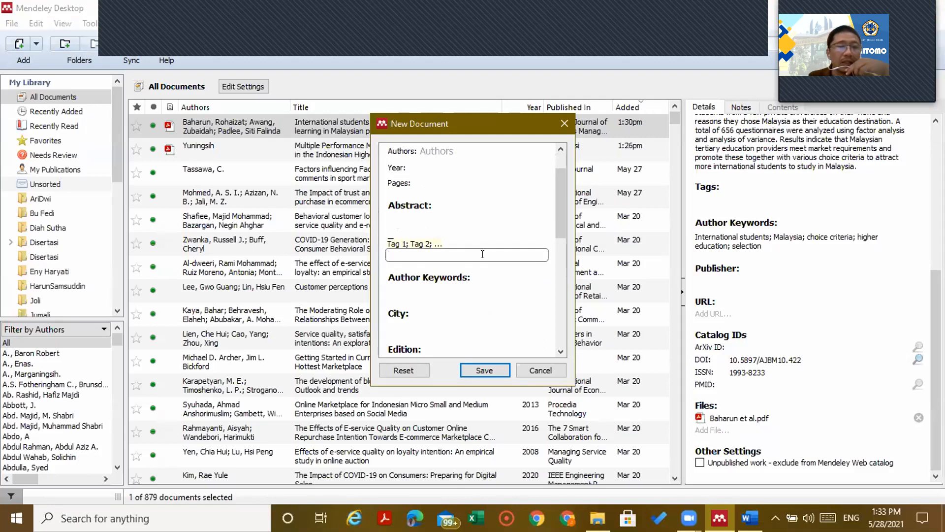
scroll(486, 267, "down", 2)
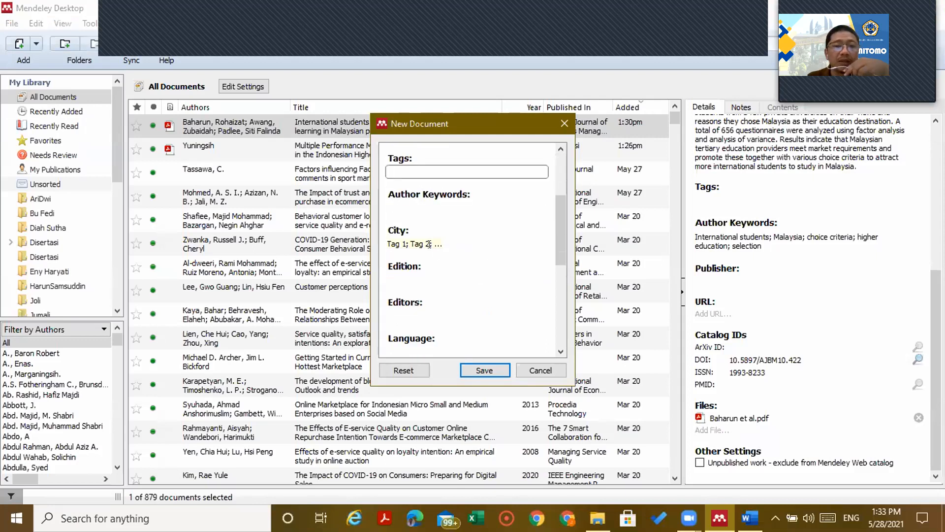
left_click(454, 241)
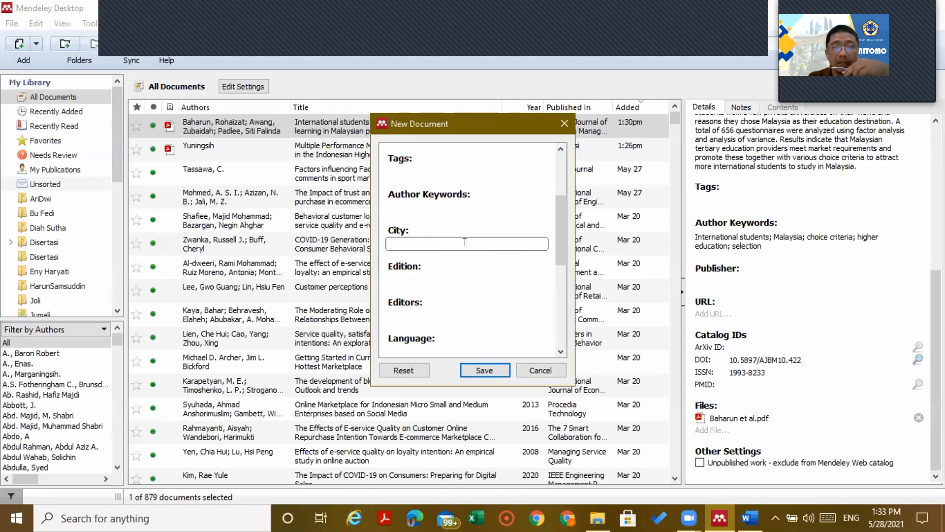
left_click(440, 274)
scroll(472, 287, "down", 2)
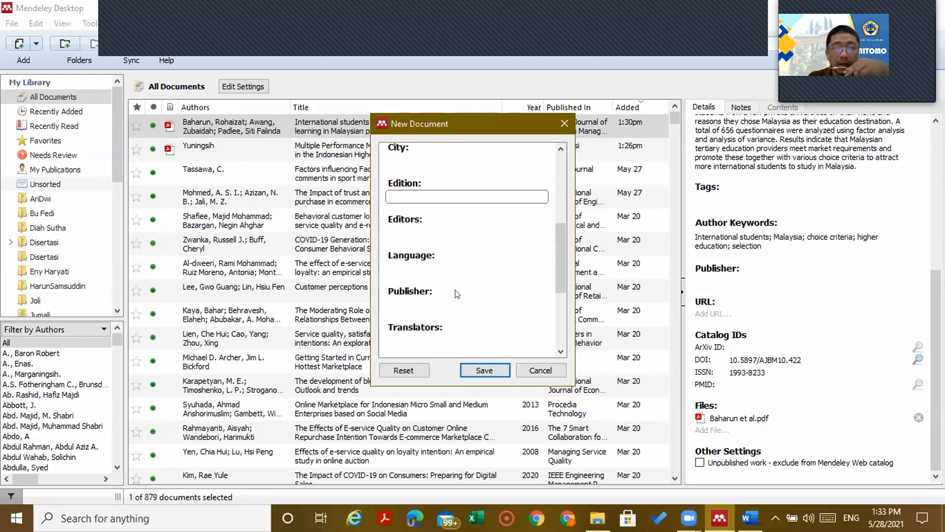
left_click(411, 242)
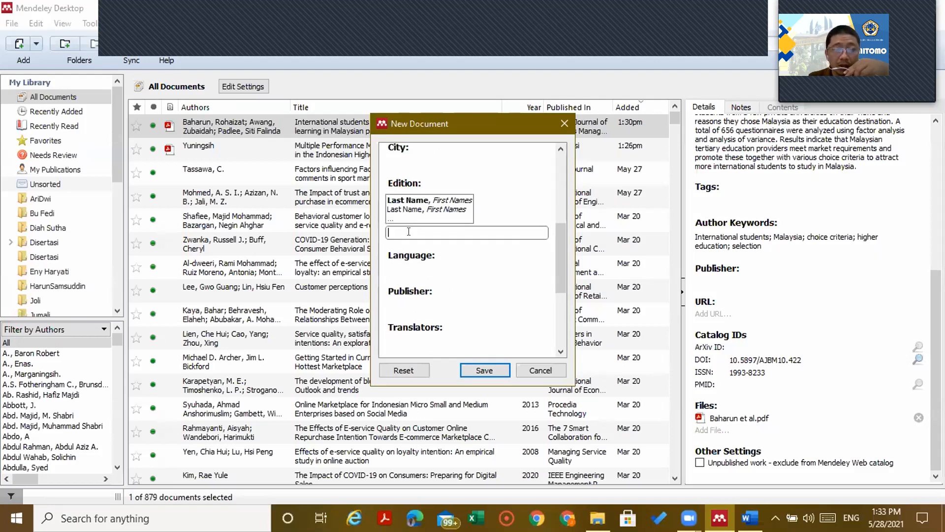
left_click(441, 266)
left_click(450, 297)
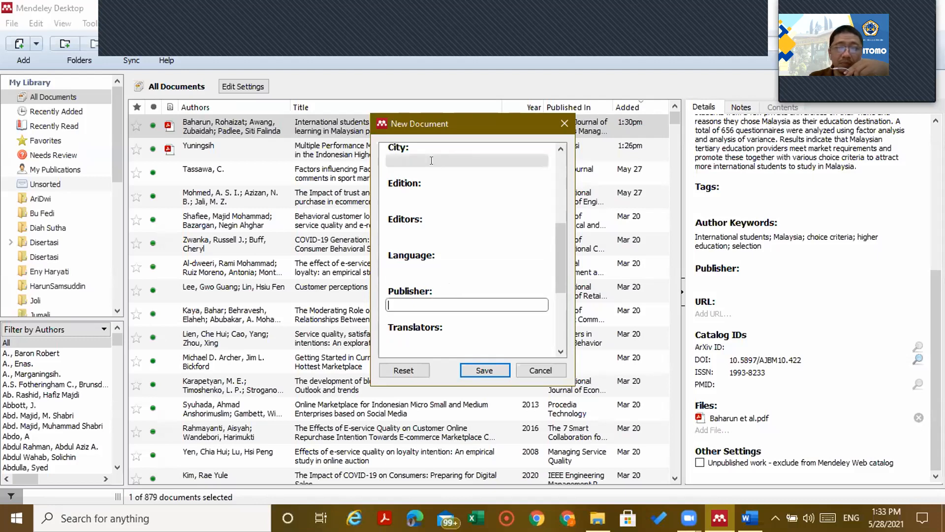
Review the whole book form from the title down to the catalog IDs and other settings, and cancel the new entry.
scroll(477, 283, "up", 8)
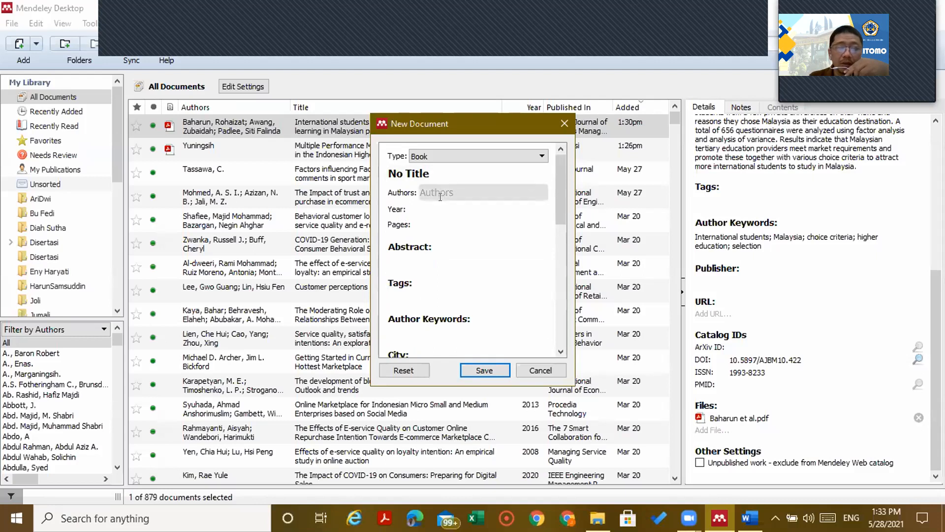
scroll(459, 260, "down", 3)
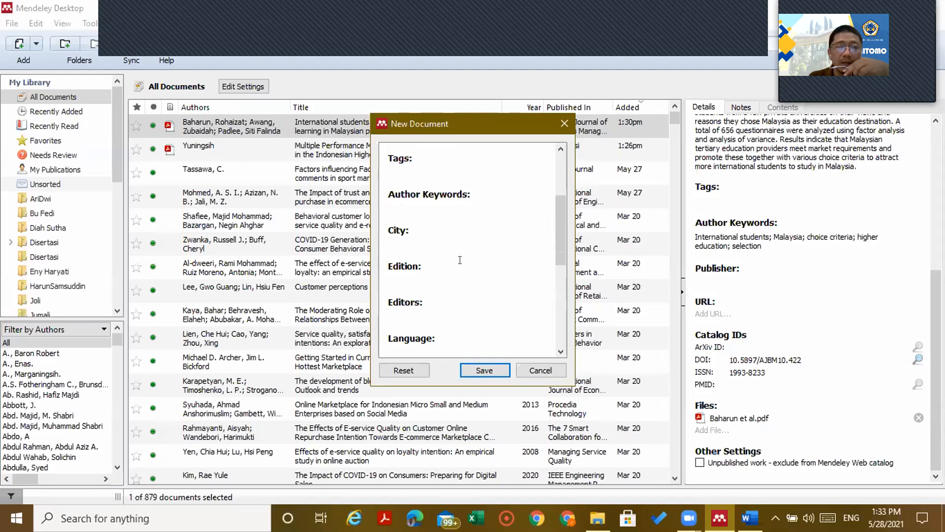
scroll(460, 260, "down", 3)
scroll(461, 260, "down", 2)
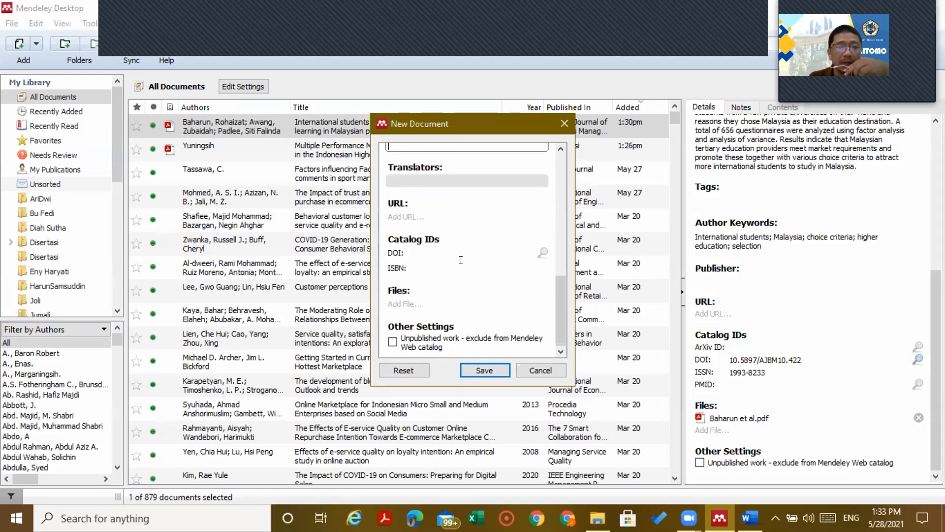
scroll(460, 260, "up", 8)
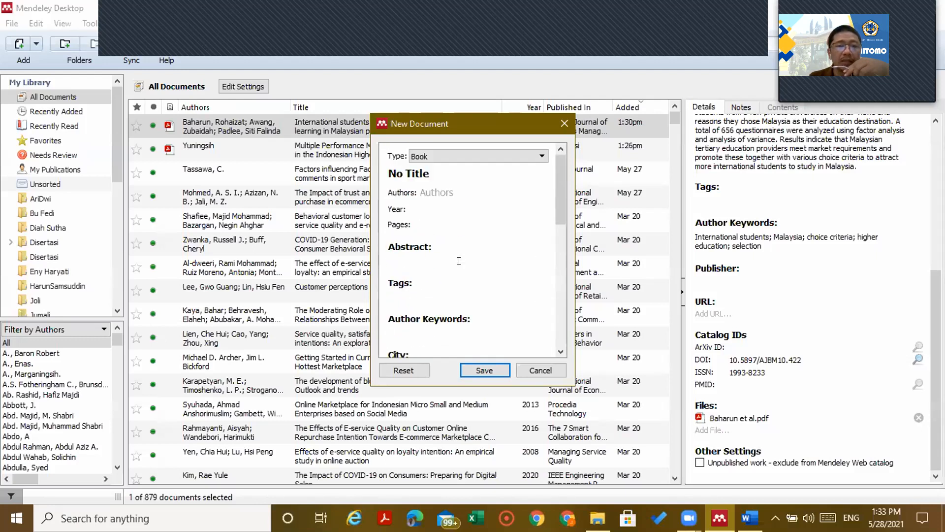
left_click(532, 370)
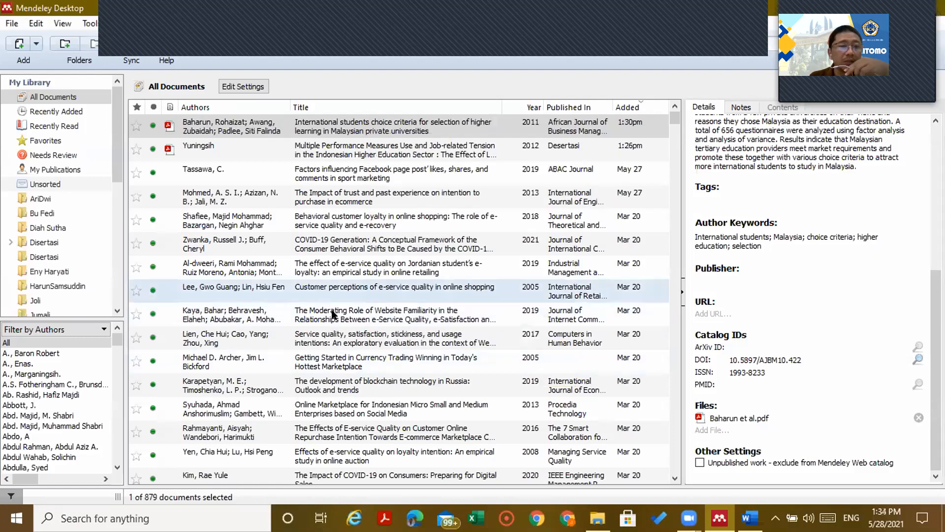
Look through the details of several journal articles in All Documents and open the book entry "Metode Penelitian Kesehatan Paradigma Kuantitatif".
left_click(303, 203)
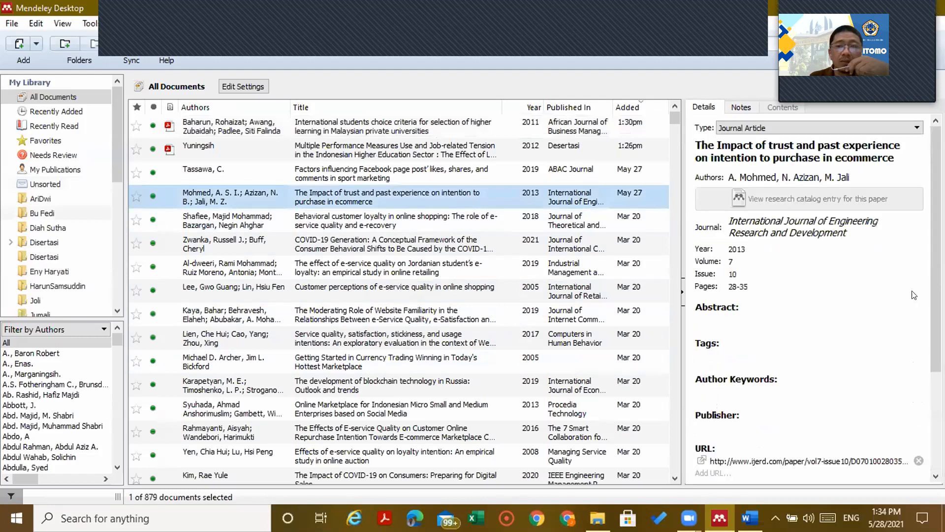
left_click(624, 224)
left_click(617, 251)
left_click(604, 315)
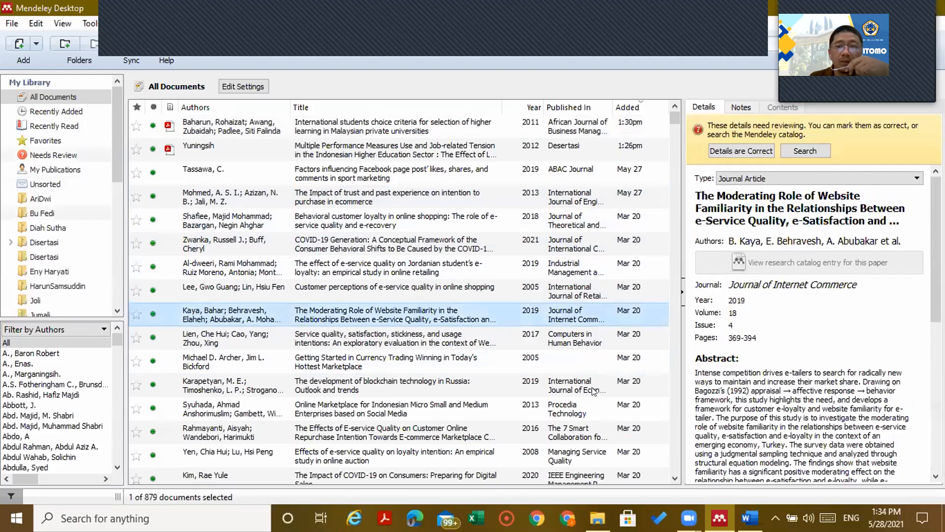
left_click(592, 387)
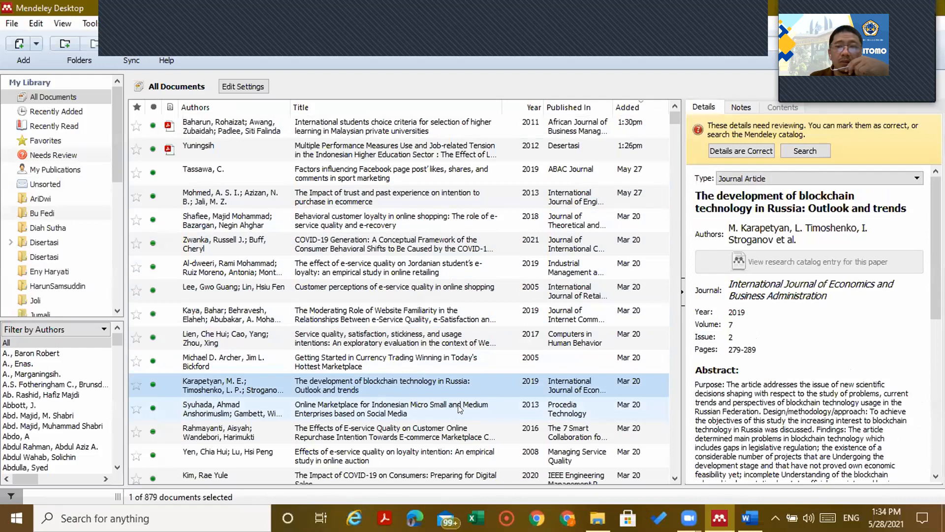
scroll(453, 404, "down", 5)
left_click(458, 405)
scroll(463, 418, "down", 5)
left_click(470, 407)
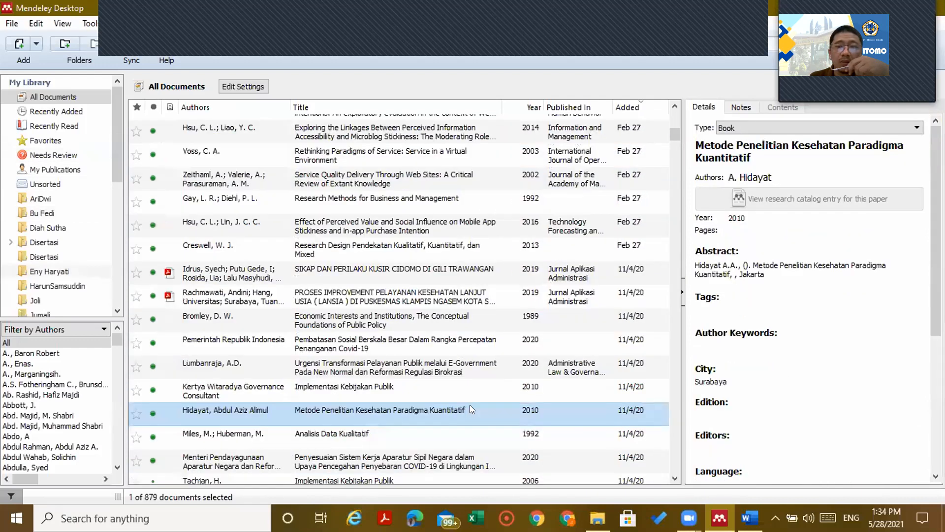
scroll(481, 389, "down", 2)
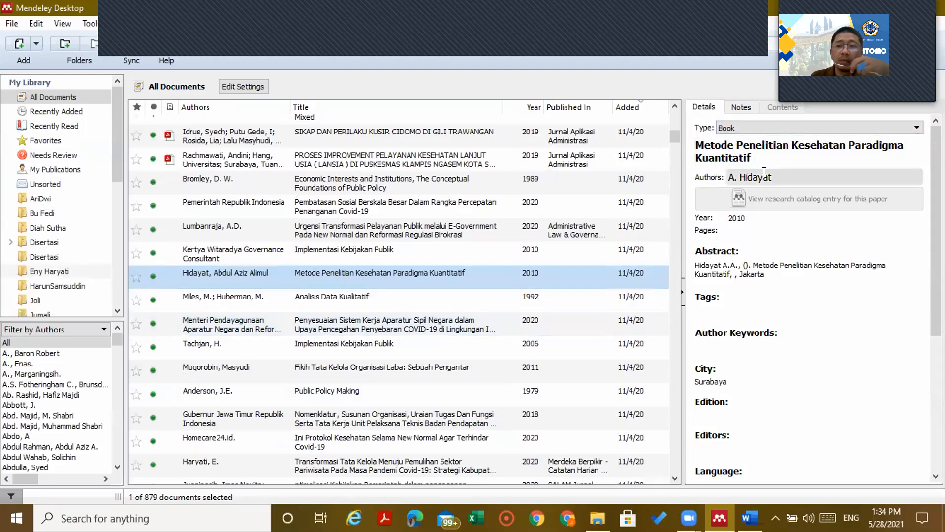
Check the format of the book's author name and delete the citation text from its abstract.
left_click(804, 177)
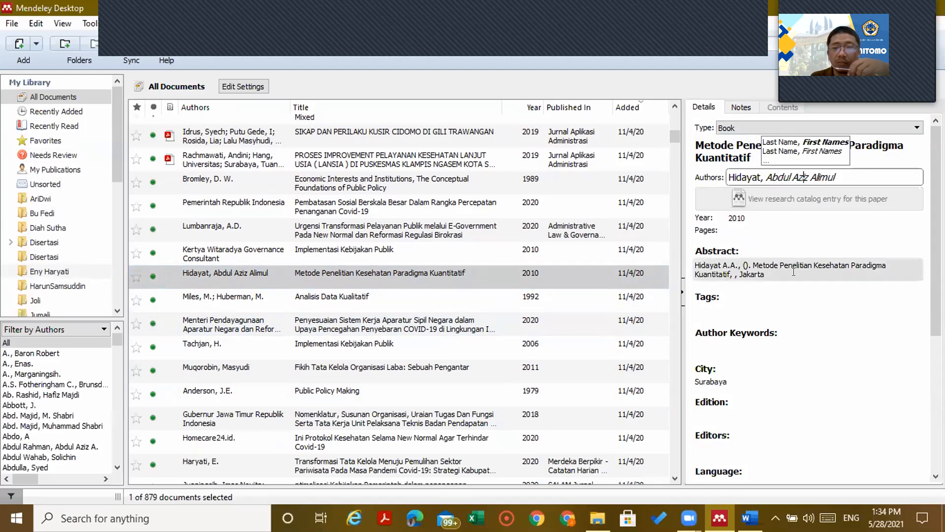
left_click(772, 271)
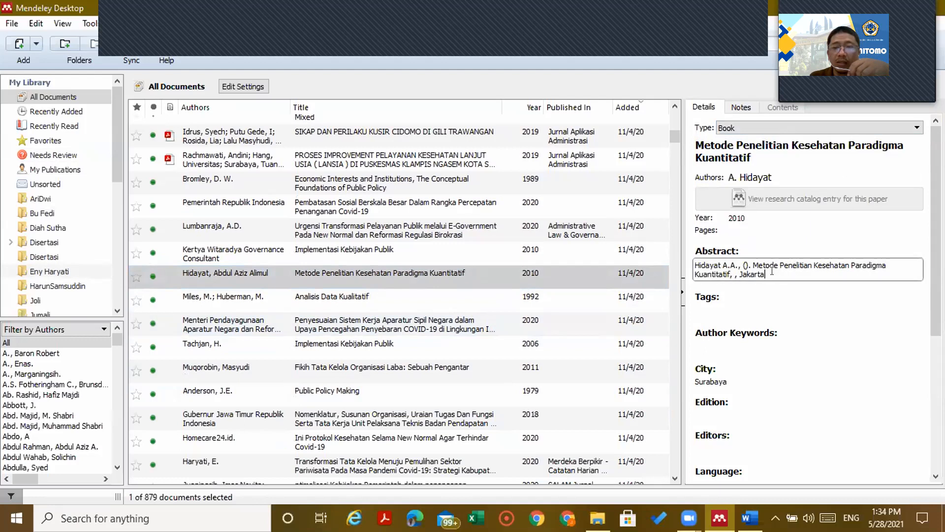
left_click_drag(772, 272, 680, 252)
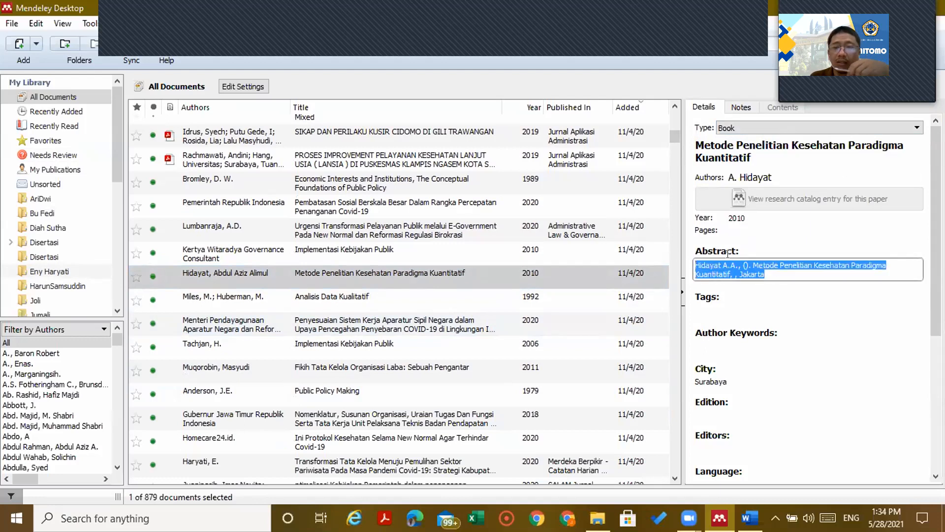
key("BackSpace")
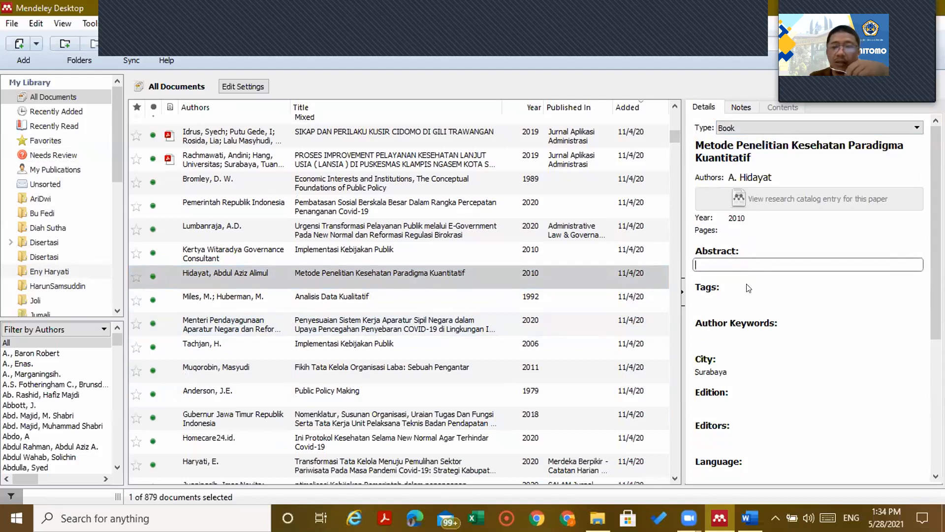
Check the book's city, publisher and remaining fields, and reselect its entry in the library.
scroll(749, 294, "down", 1)
left_click(732, 329)
scroll(758, 321, "down", 2)
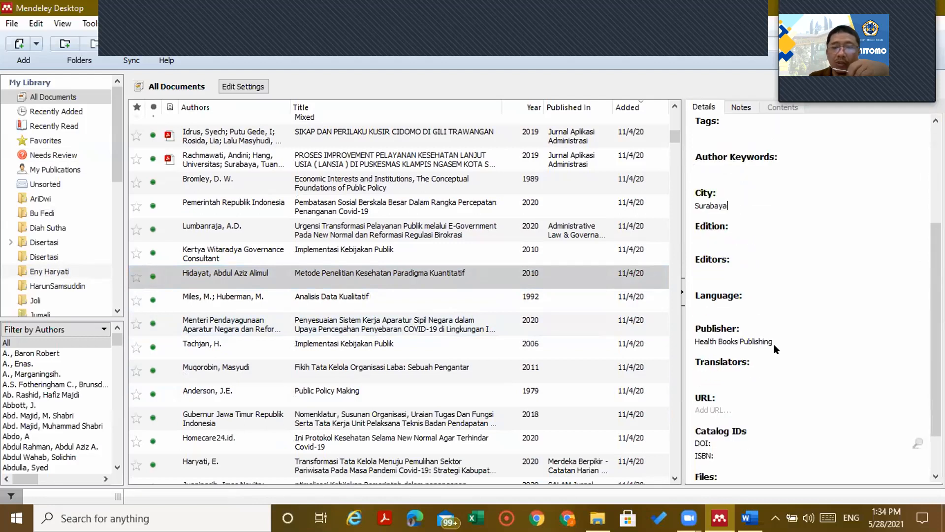
scroll(774, 342, "down", 1)
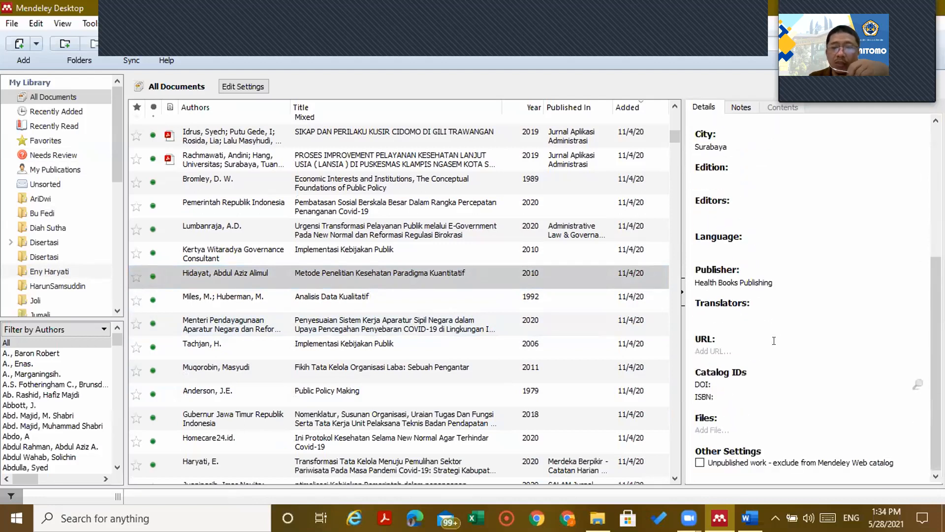
left_click(773, 278)
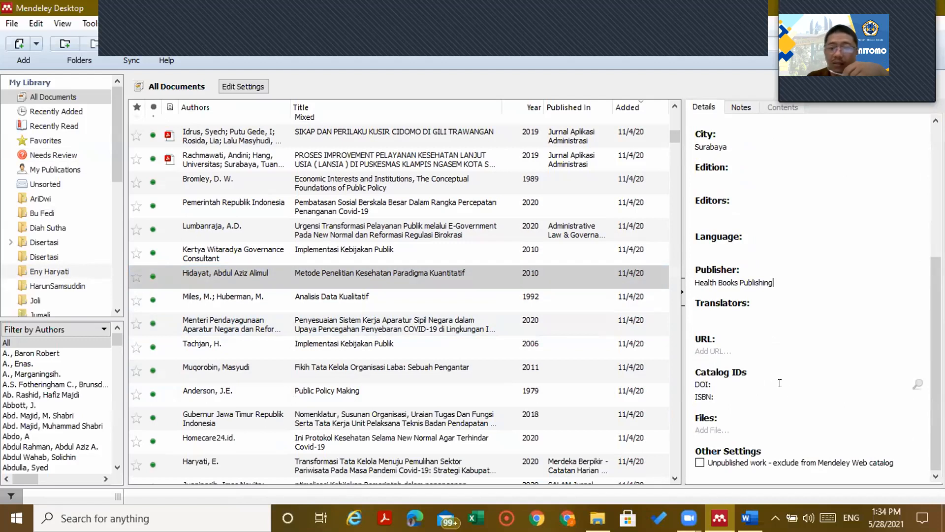
key("Return")
left_click(532, 281)
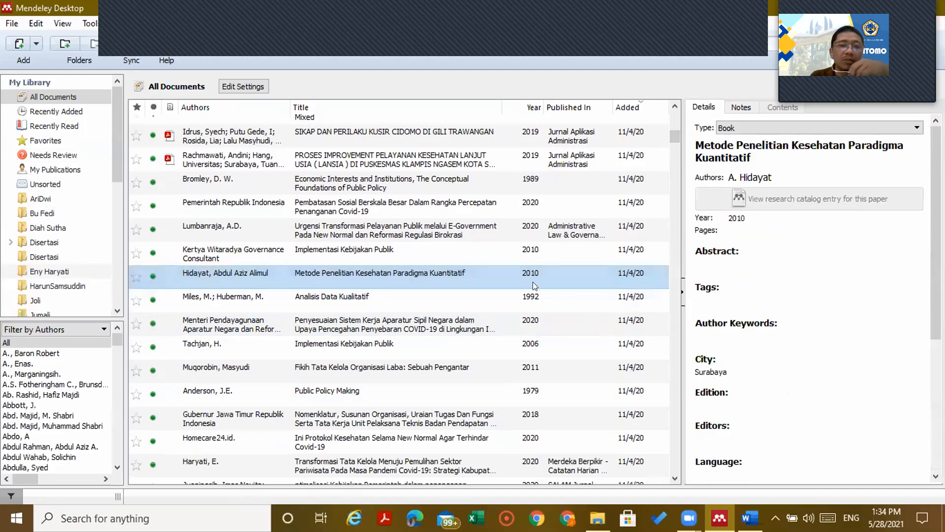
scroll(527, 219, "up", 4)
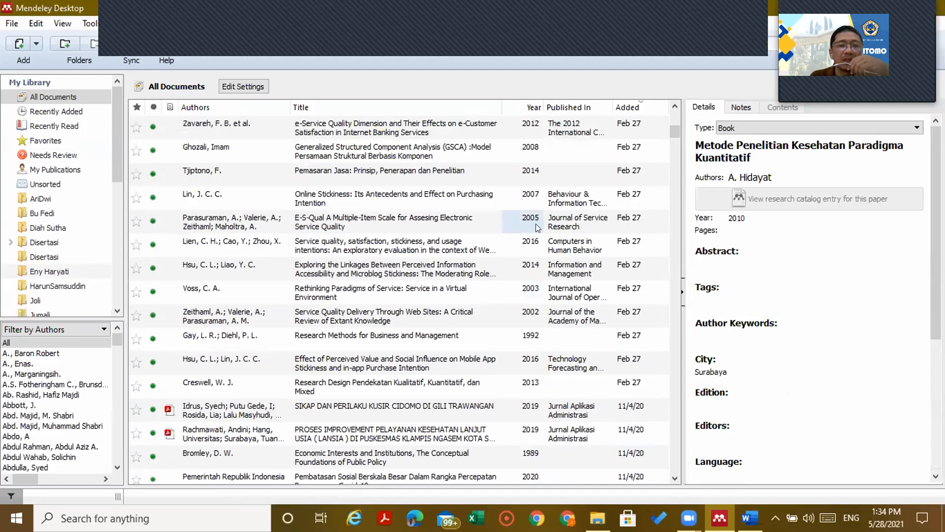
scroll(538, 241, "down", 3)
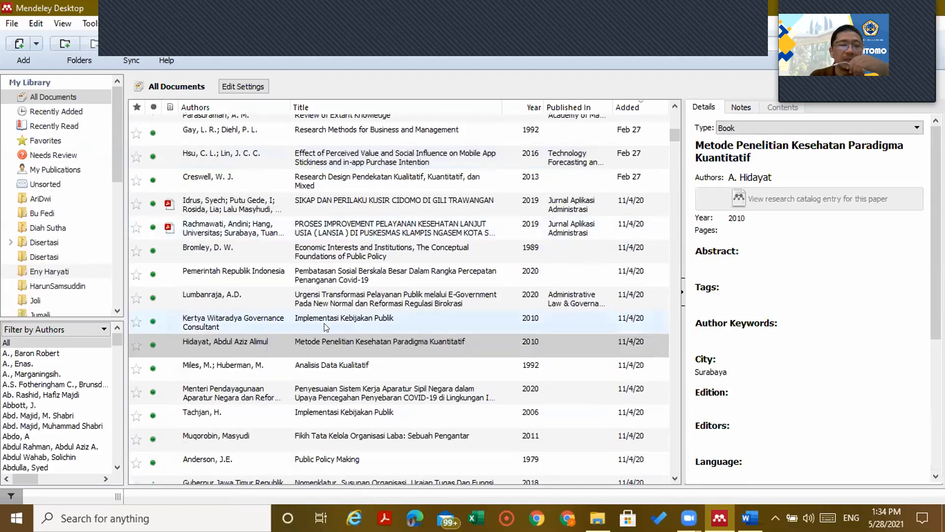
left_click(393, 348)
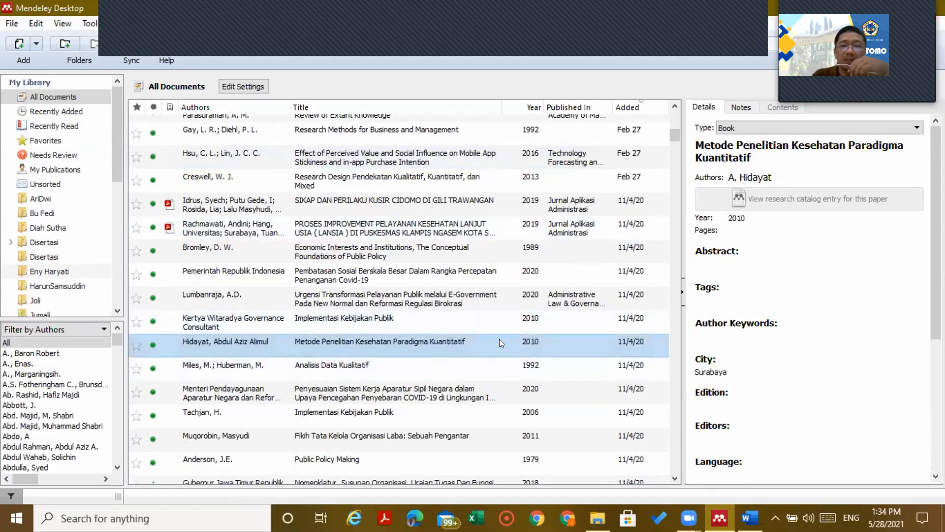
left_click(513, 30)
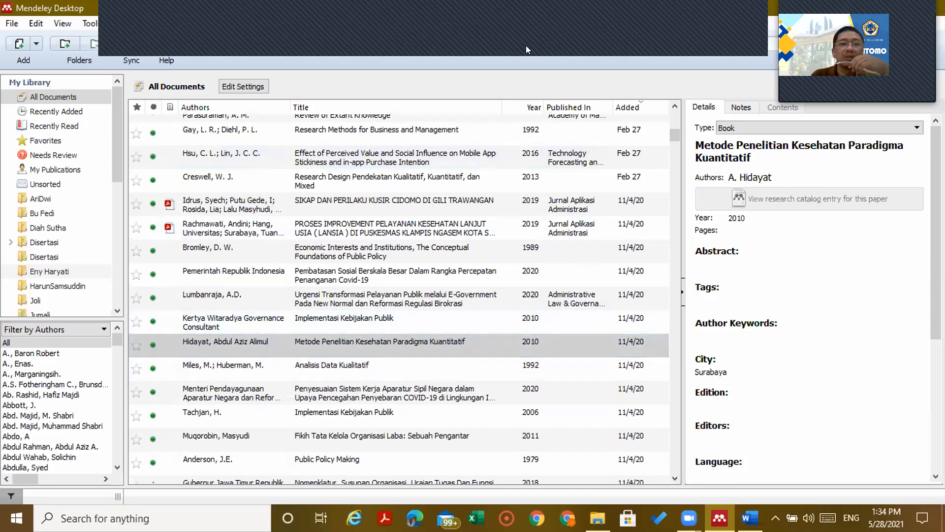
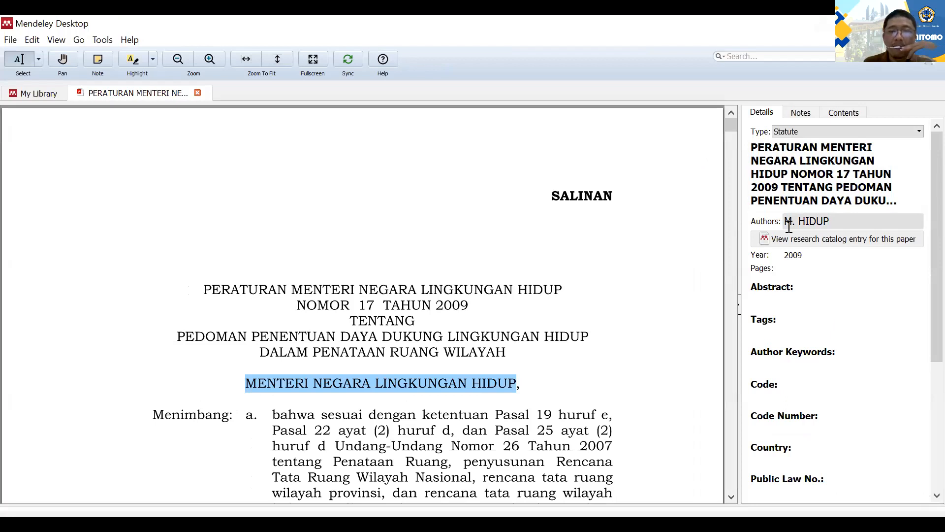
Correct the statute's author to the undivided institution name MENTERI NEGARA LINGKUNGAN HIDUP, without a comma splitting it into last and first names.
left_click(855, 229)
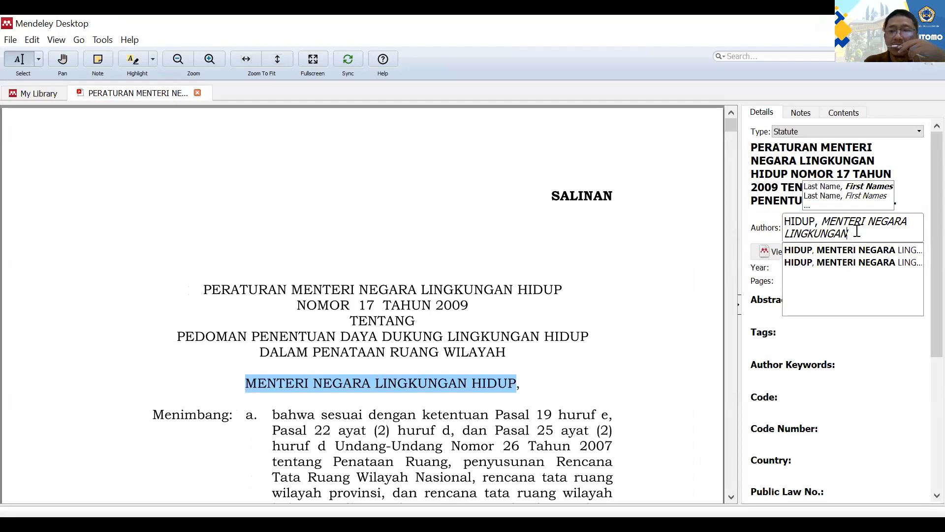
left_click_drag(826, 222, 731, 216)
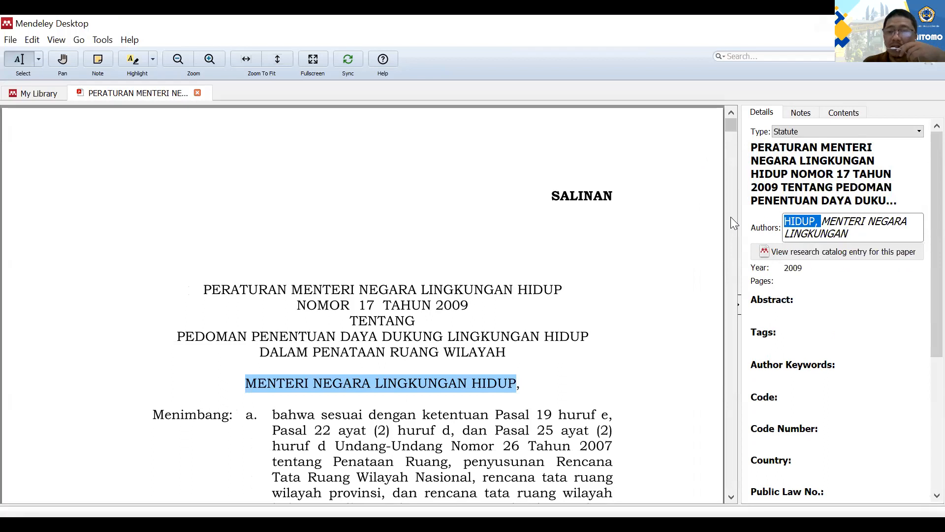
key("BackSpace")
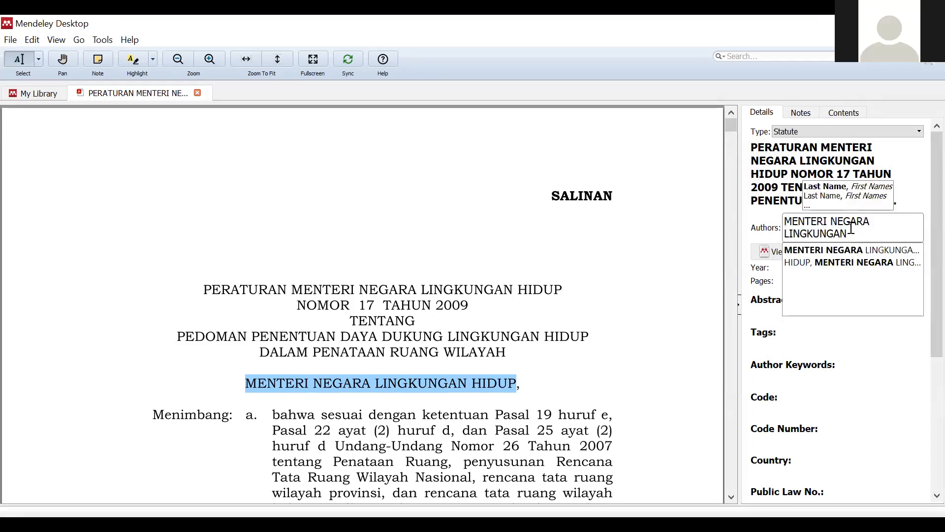
type("HIDUP")
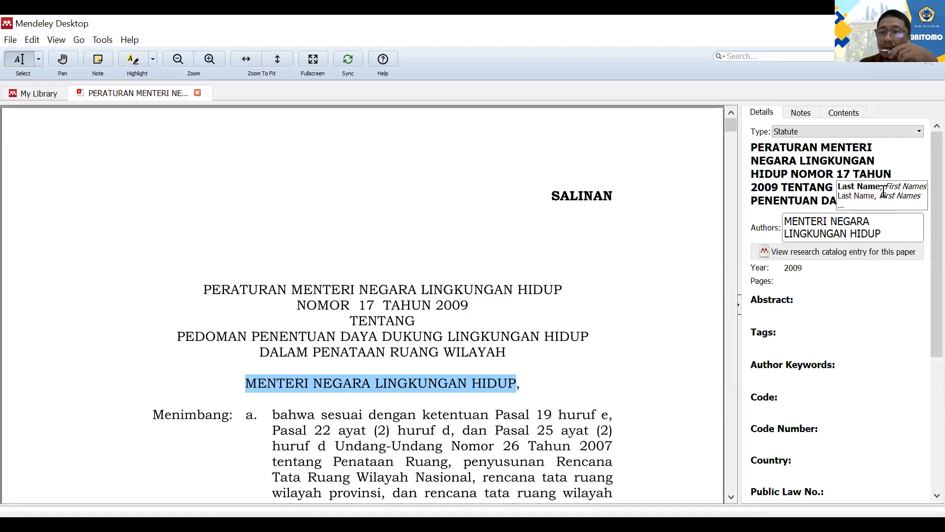
key("ctrl+z")
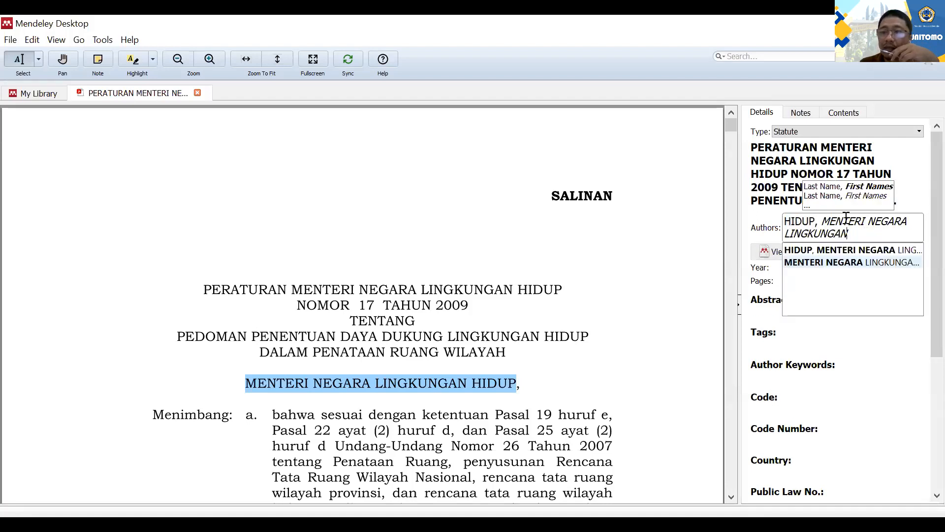
left_click(856, 261)
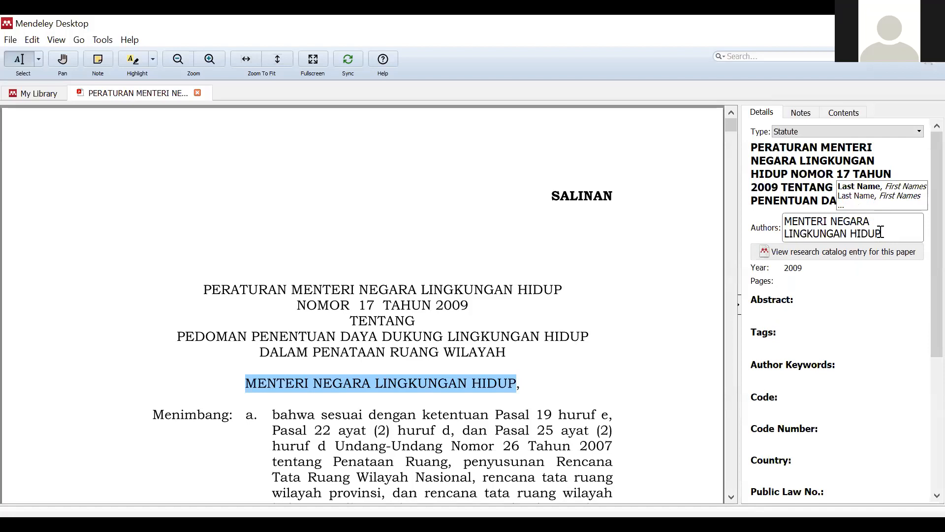
Check the statute's author name and year in its details.
left_click_drag(882, 233, 764, 219)
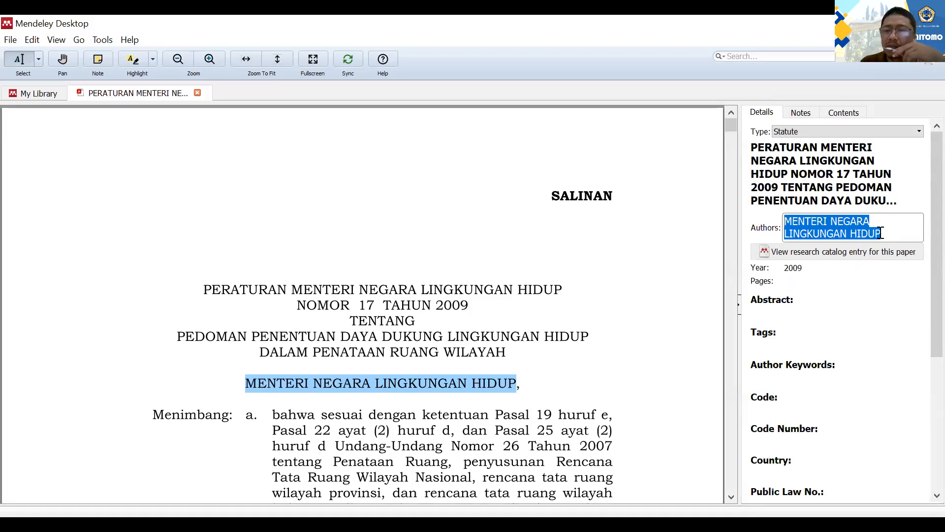
left_click(874, 226)
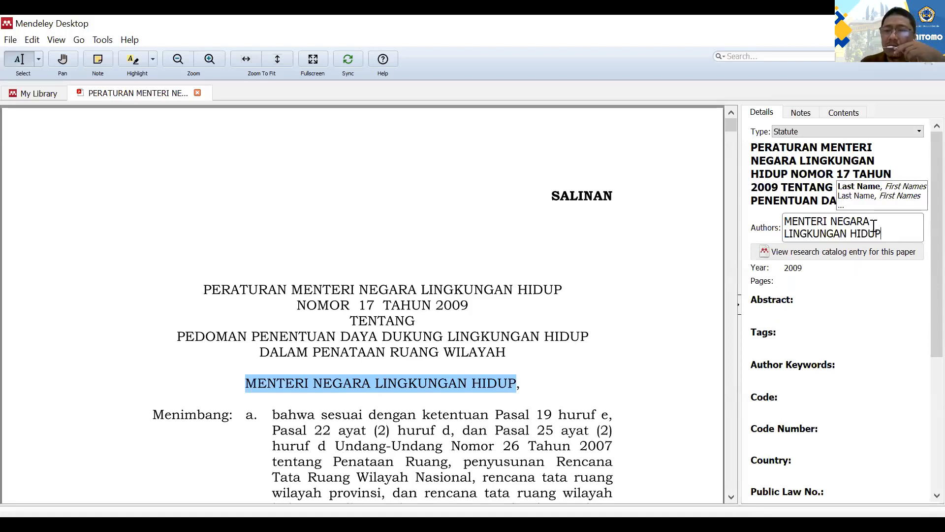
left_click(804, 268)
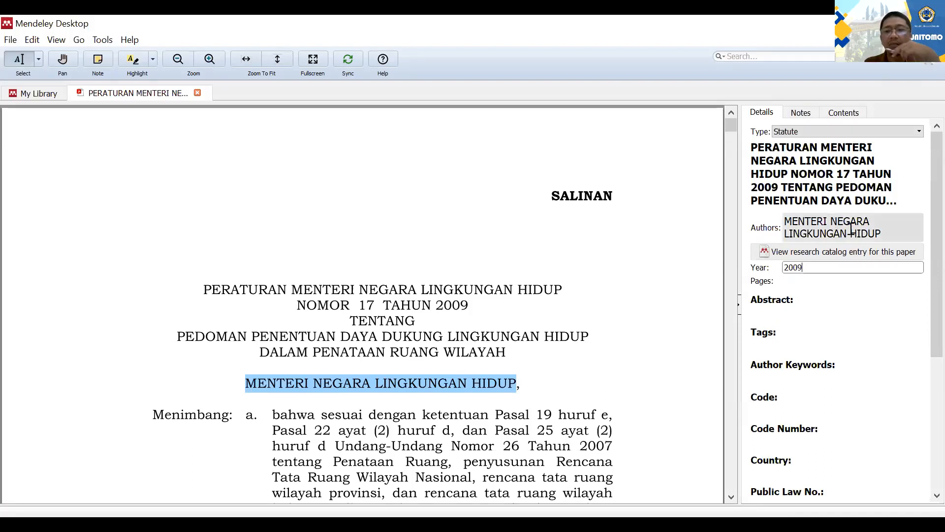
left_click(832, 219)
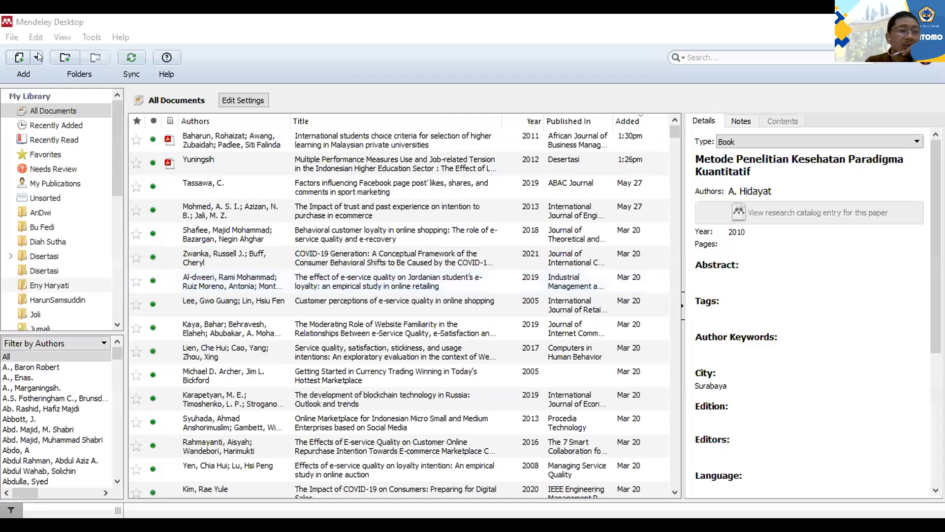
Start a manual journal article entry with the institution Menteri Negara Lingkungan Hidup as author, and cancel the entry.
left_click(38, 52)
left_click(48, 117)
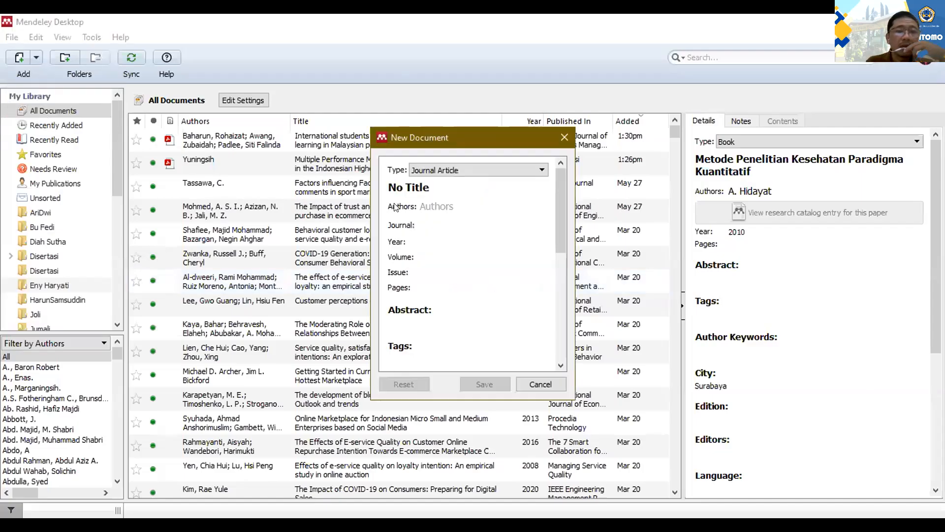
left_click(431, 209)
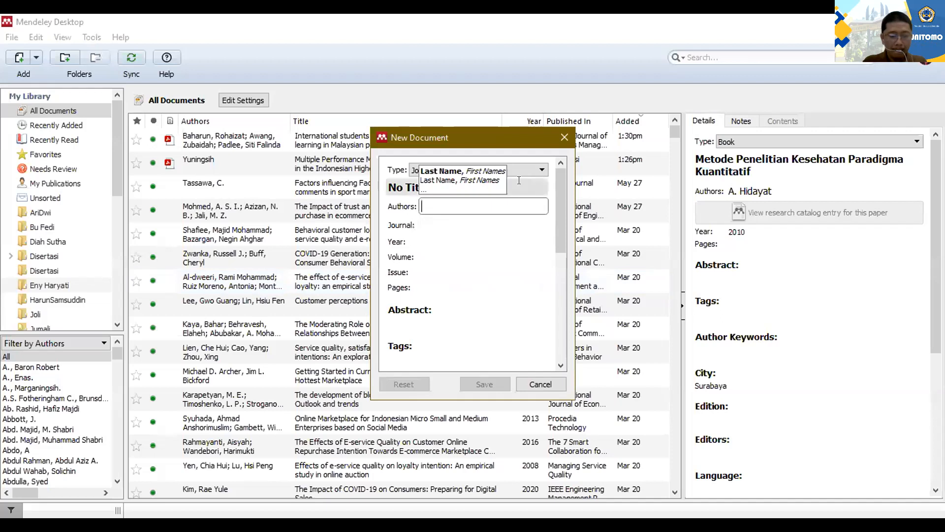
type("Mente")
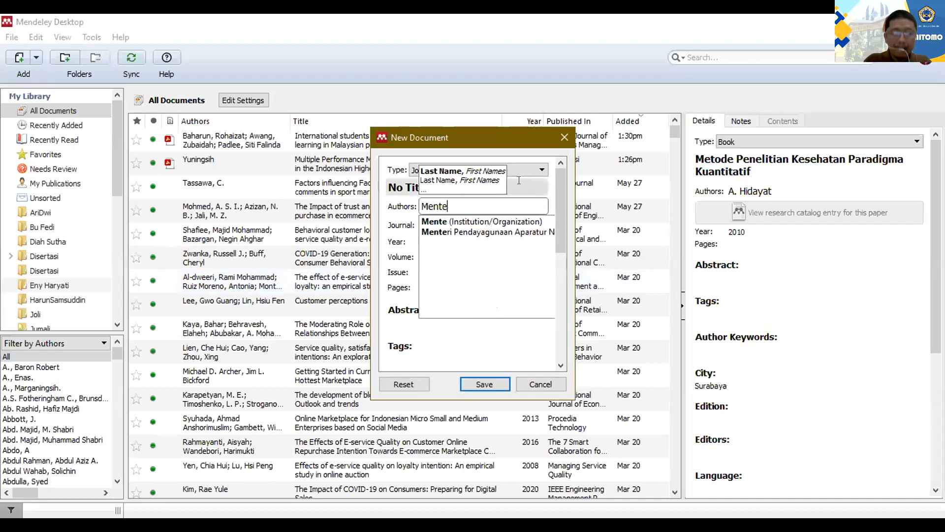
left_click(481, 224)
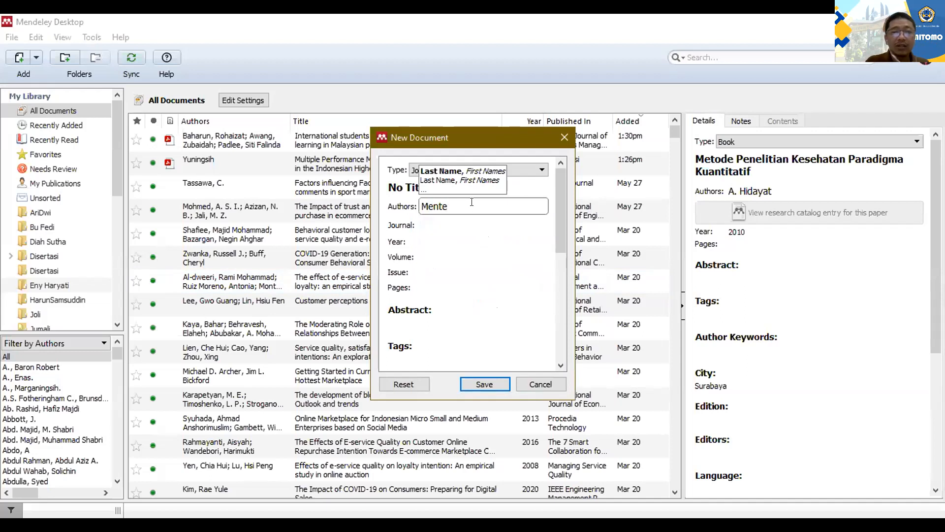
type("ri Nege")
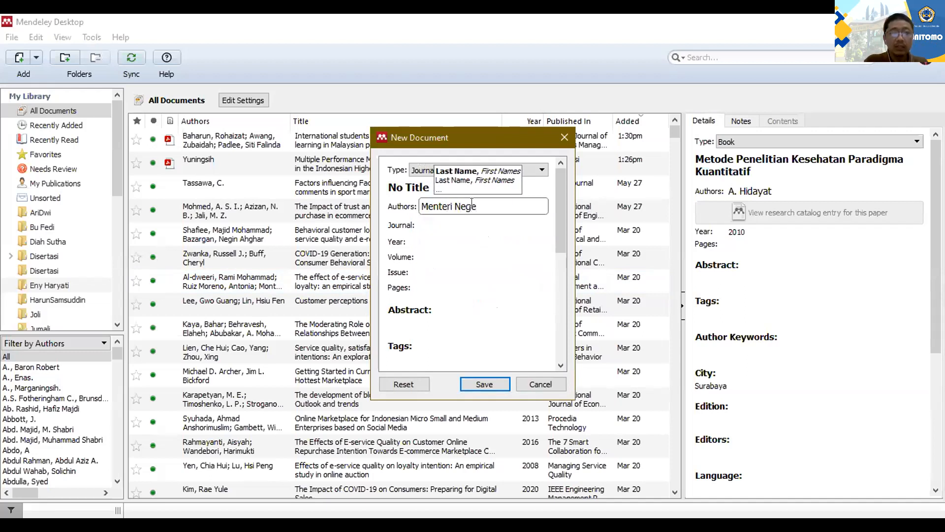
key("BackSpace")
type("ara Ling")
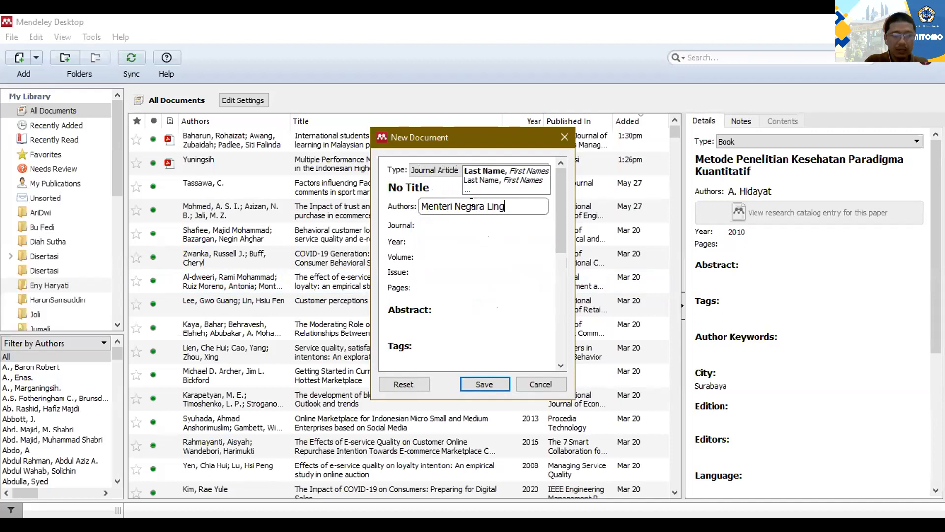
type("kungan H")
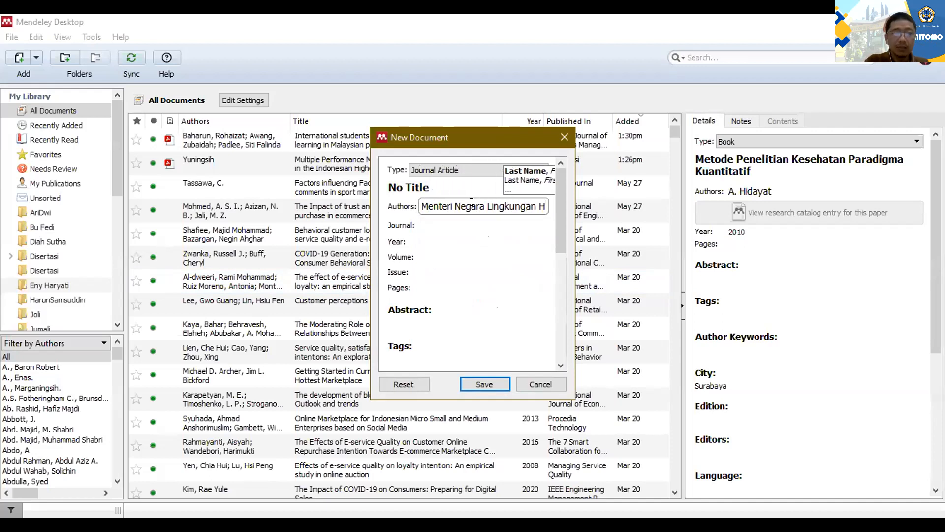
type("idup")
key("Tab")
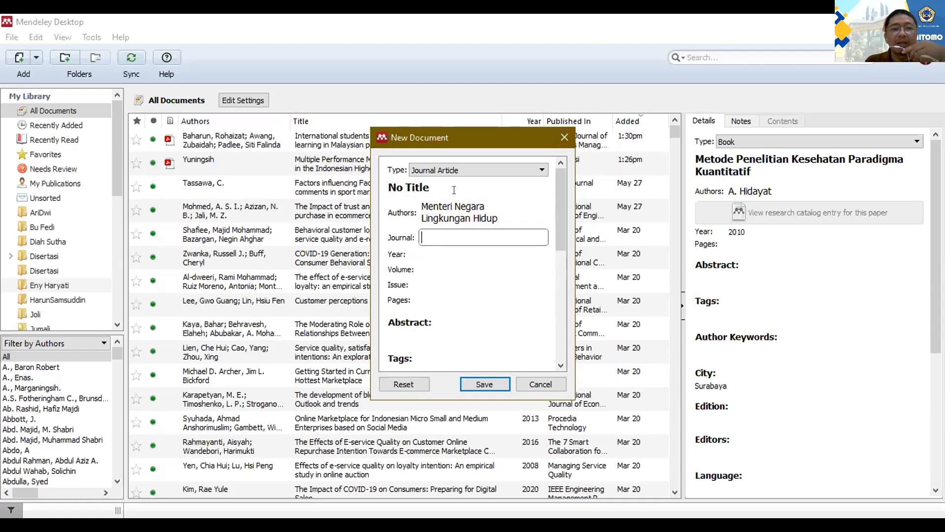
left_click_drag(498, 138, 488, 195)
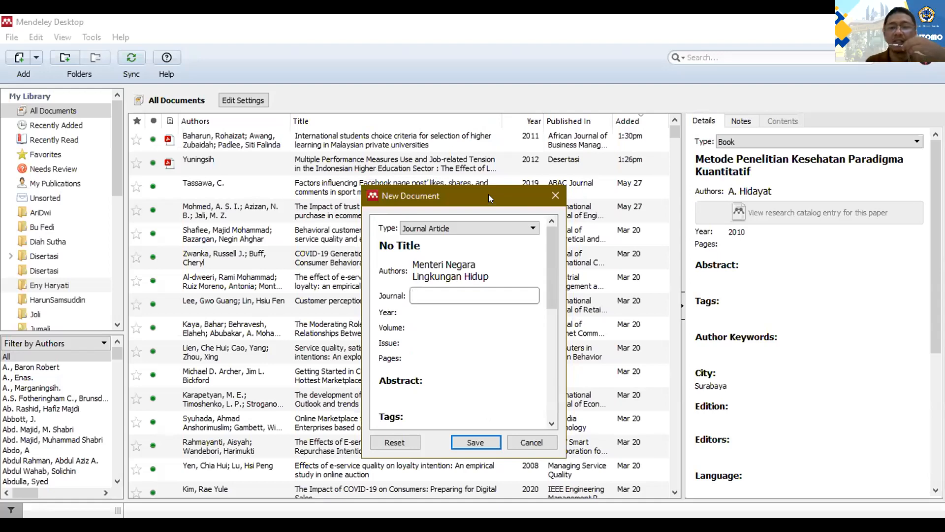
left_click(529, 442)
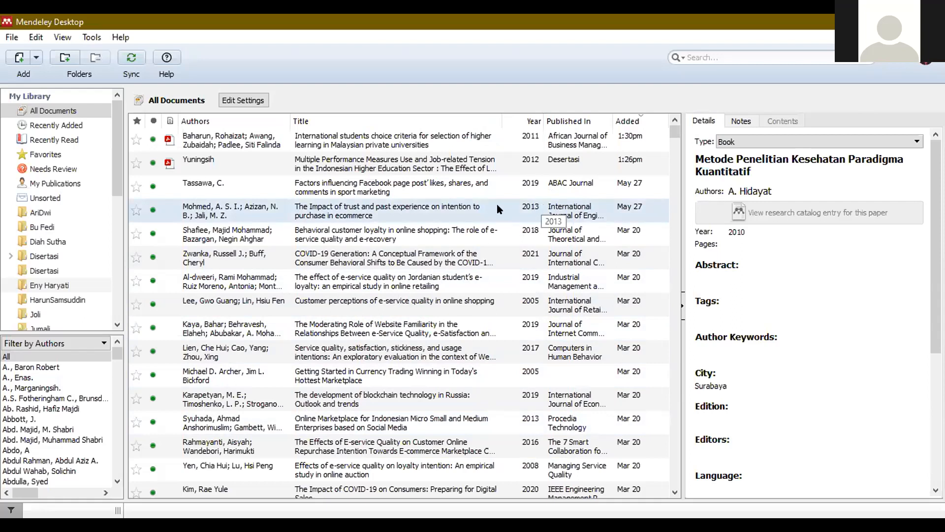
Open a new manual entry, look over its fields down to the other settings, and make the form taller.
left_click(36, 60)
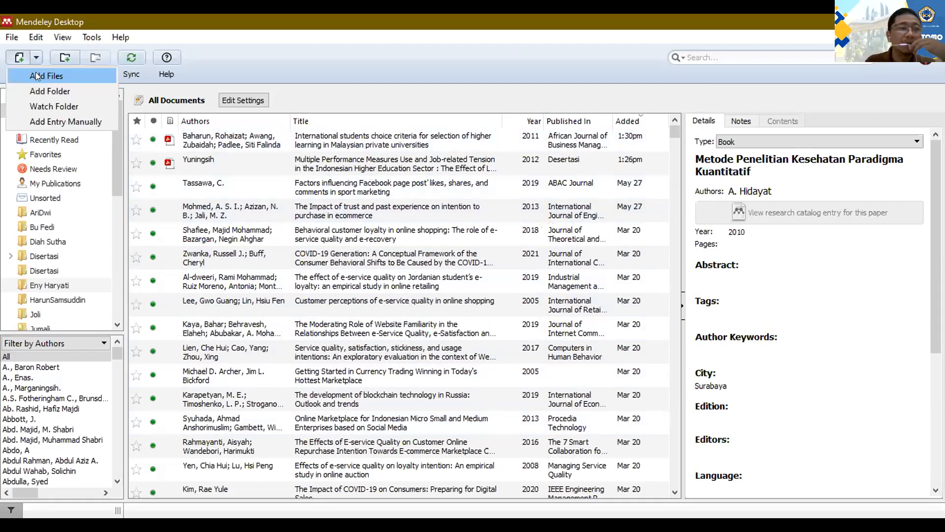
left_click(60, 119)
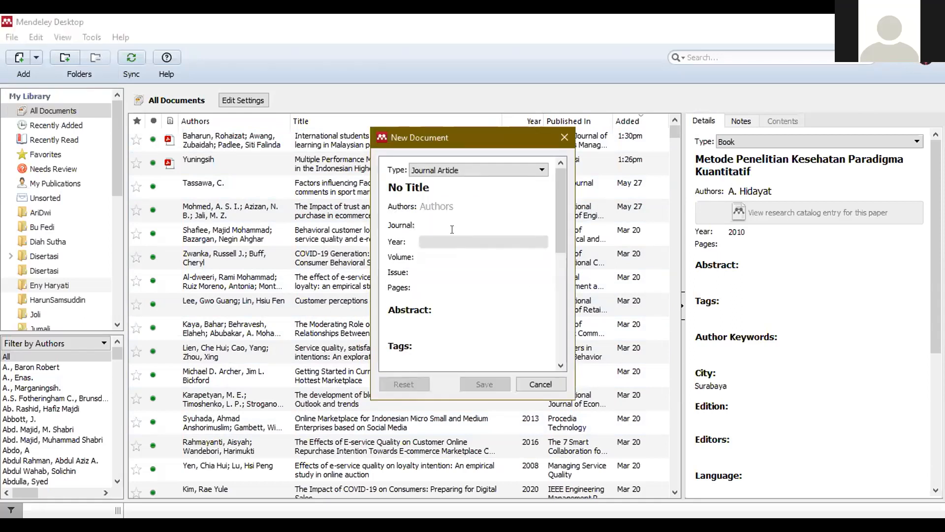
scroll(453, 234, "down", 3)
scroll(453, 234, "down", 4)
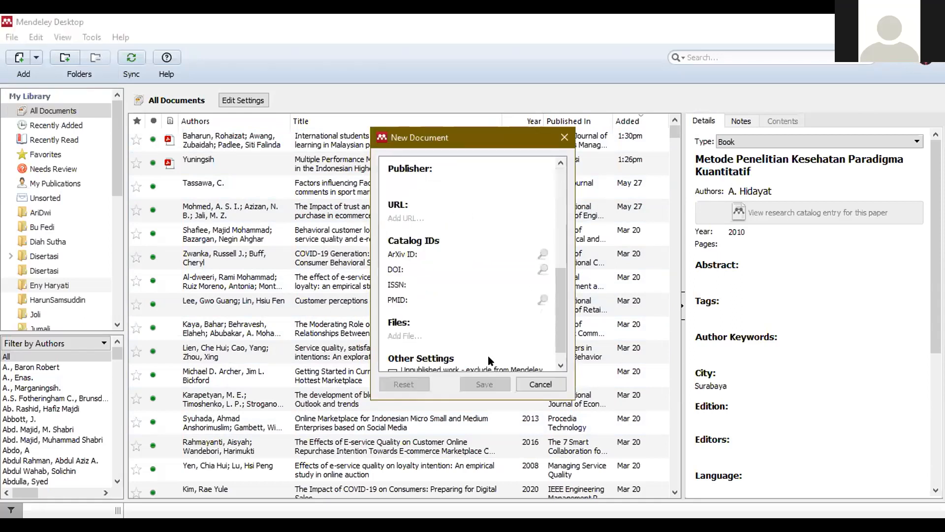
left_click_drag(490, 130, 473, 72)
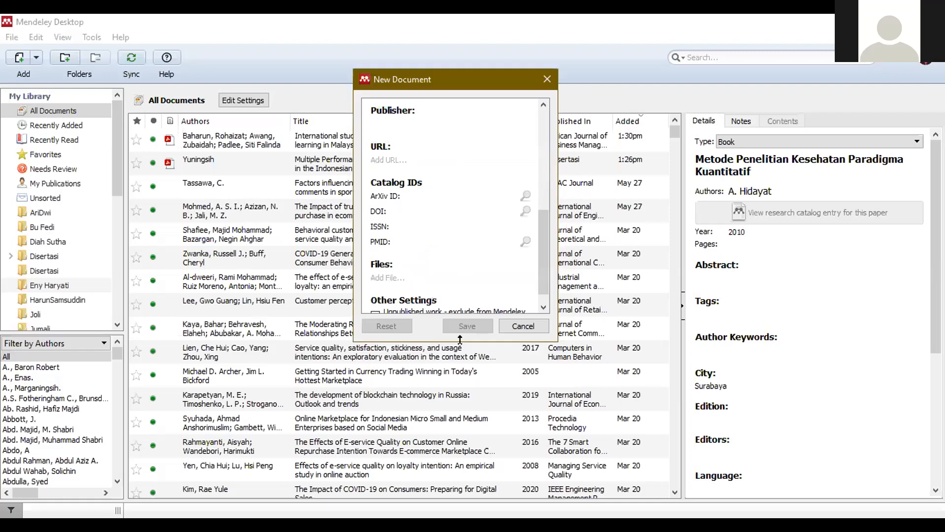
left_click_drag(460, 339, 459, 486)
scroll(452, 402, "up", 8)
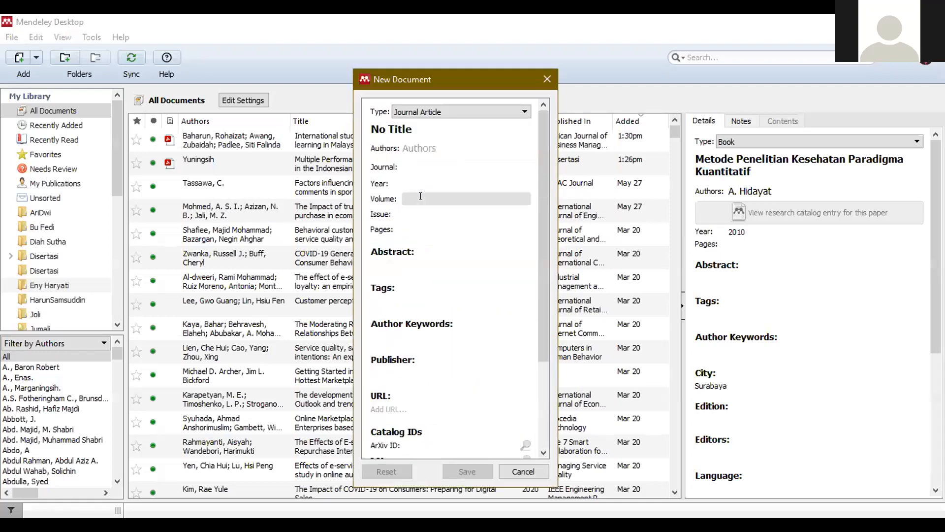
Widen the form, pick the suggested author Menteri Pendayagunaan Aparatur Negara dan Reformasi Birokrasi Republik Indonesia, and clear the author field again.
left_click(426, 150)
type("mente")
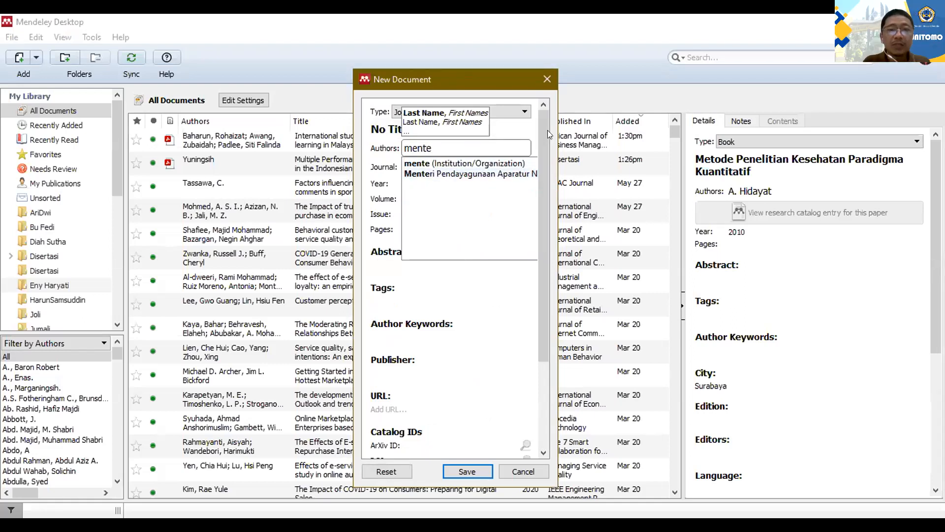
left_click_drag(553, 130, 773, 131)
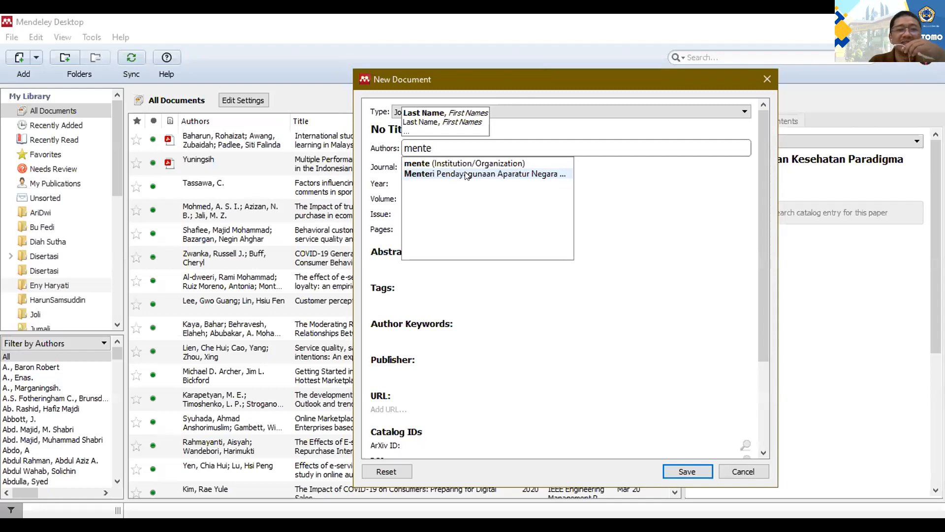
left_click(515, 175)
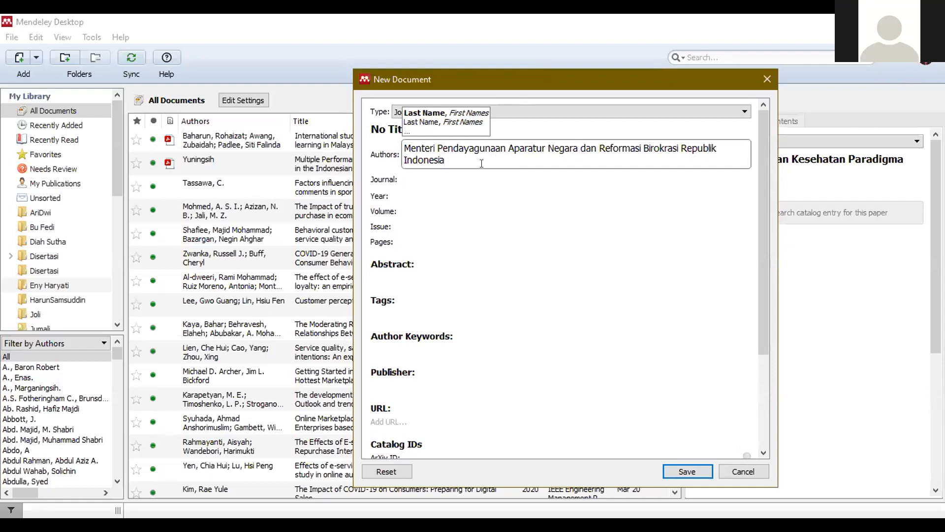
left_click_drag(451, 158, 396, 143)
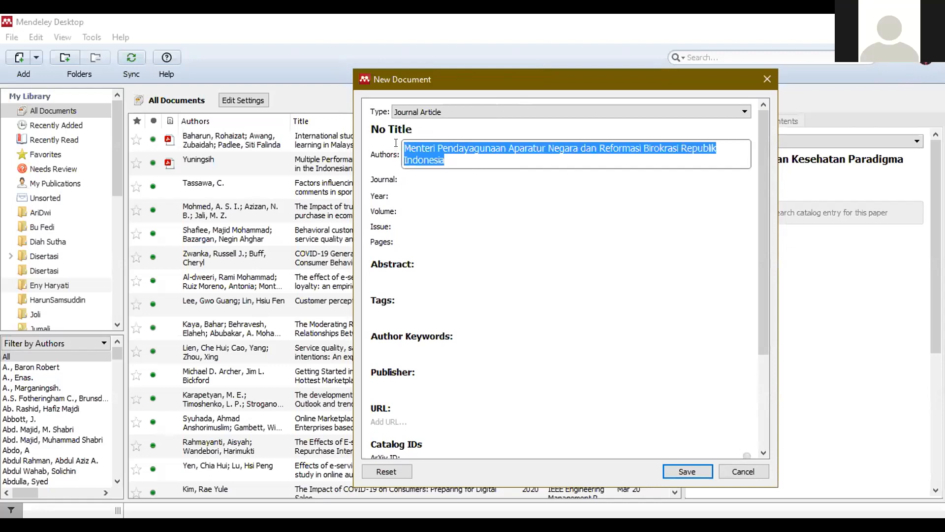
key("BackSpace")
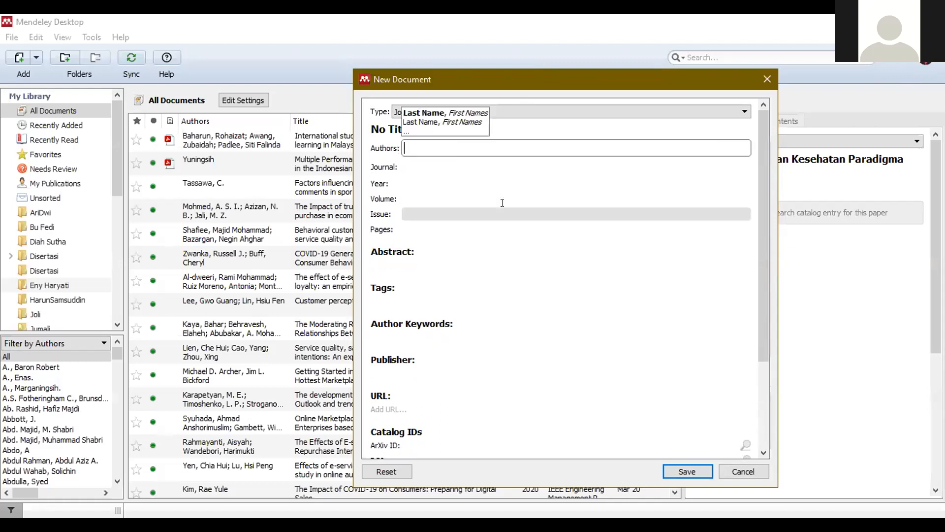
Enter the institution men as the author in the new document form.
left_click(464, 144)
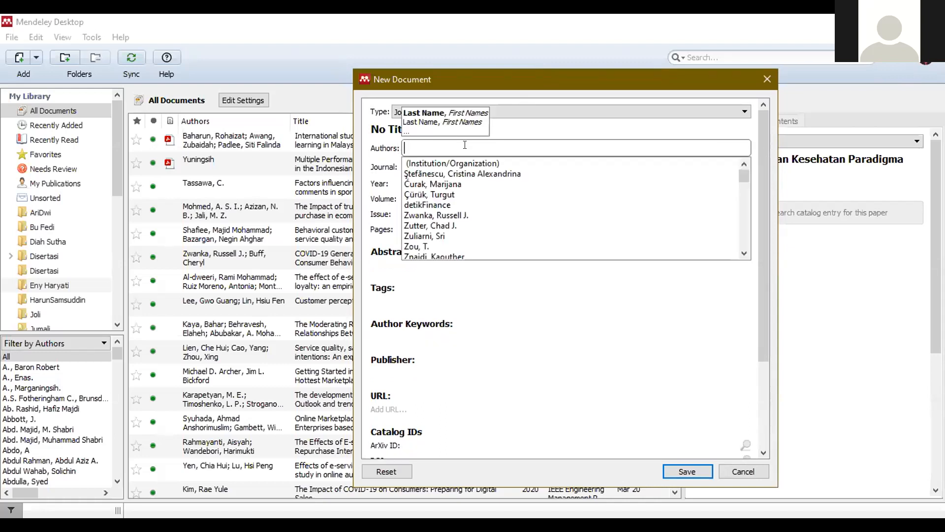
type("men")
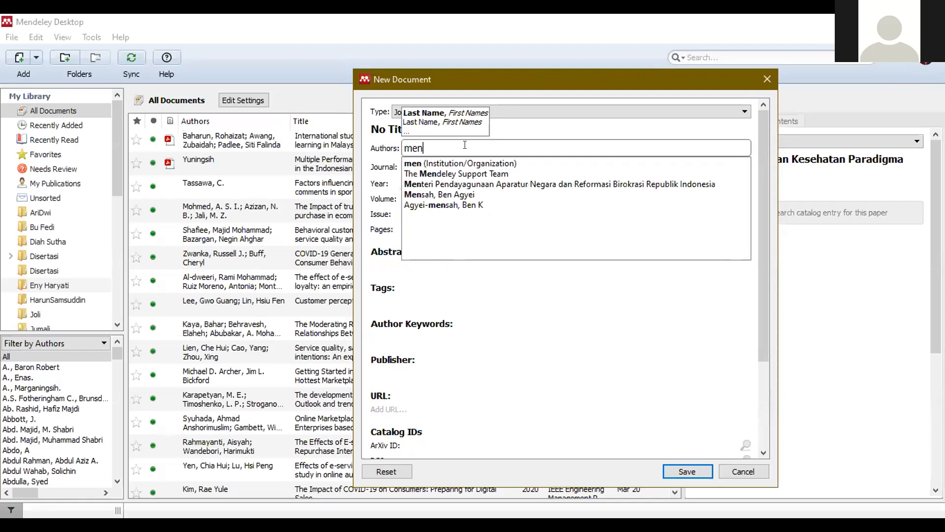
left_click(485, 162)
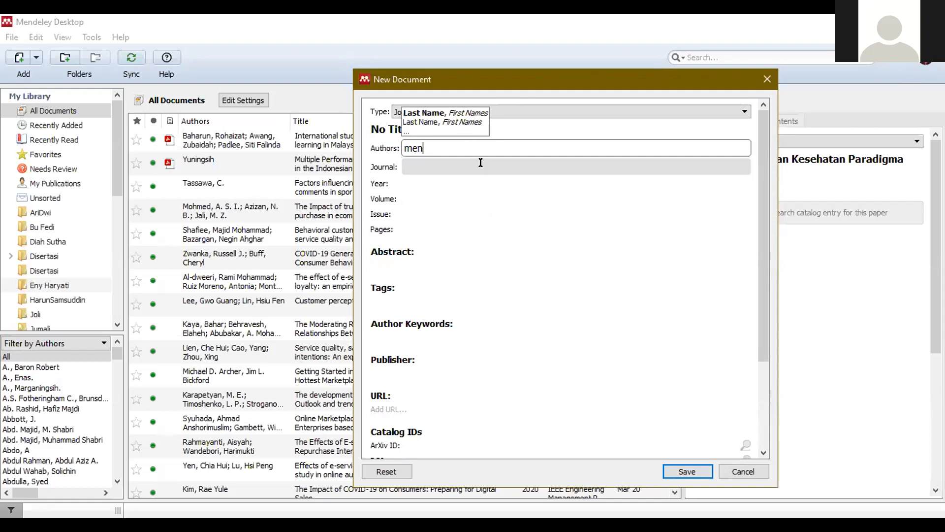
Set the new document's title to "Peraturan Menteri Nomor".
left_click(520, 125)
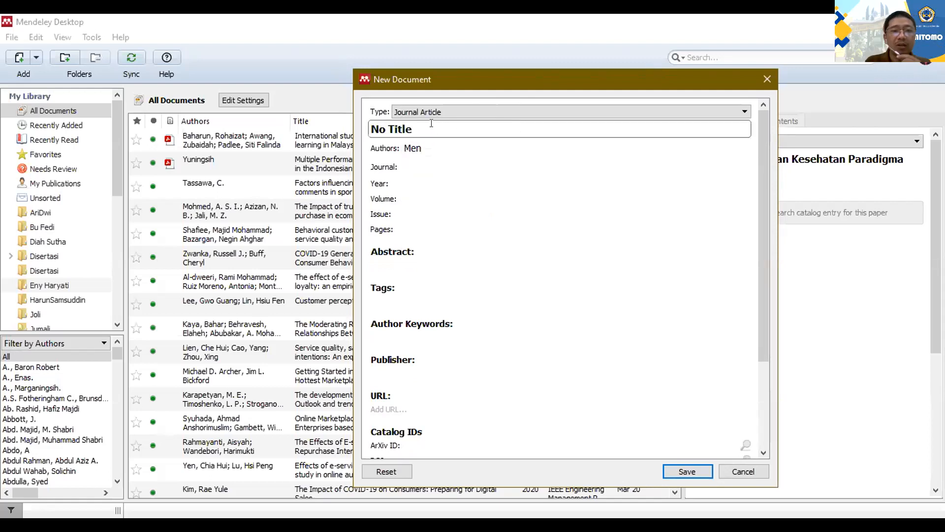
left_click_drag(430, 124, 347, 116)
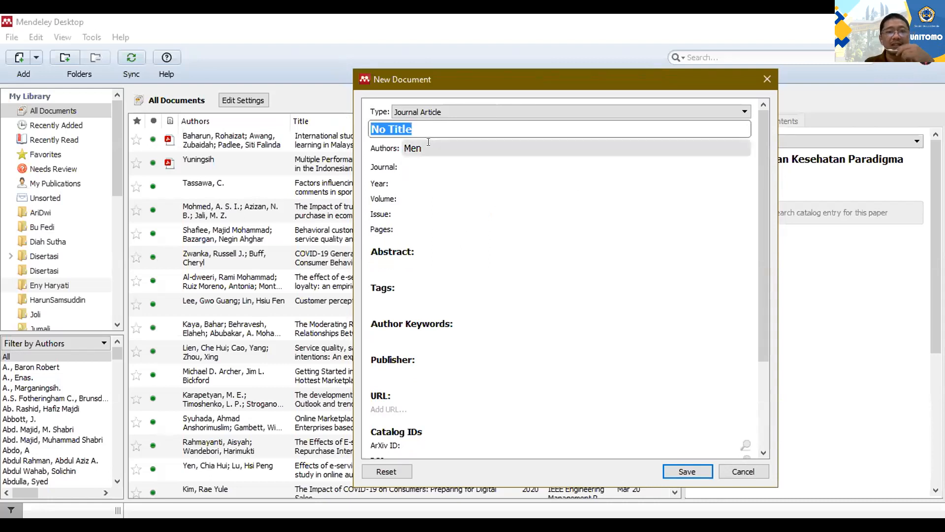
type("Peratiran")
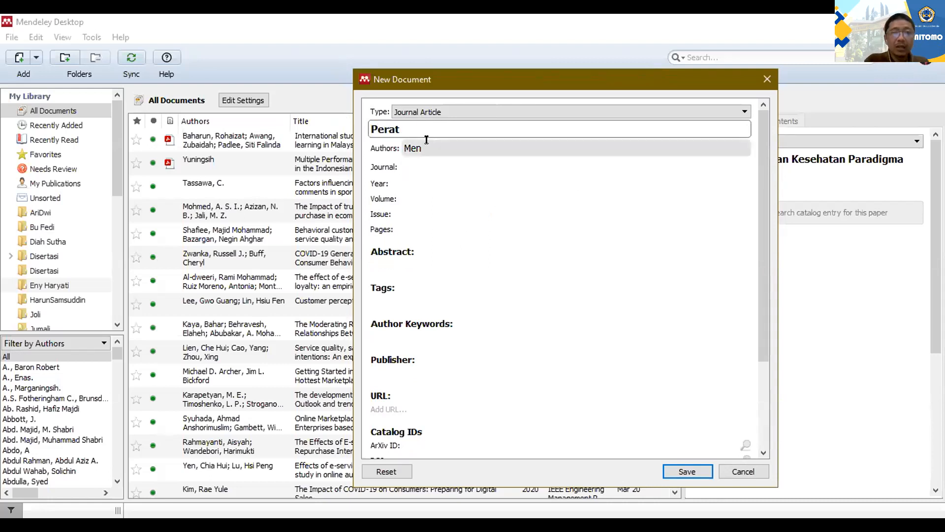
key("BackSpace")
key("BackSpace")
key("BackSpace")
key("BackSpace")
type("uran")
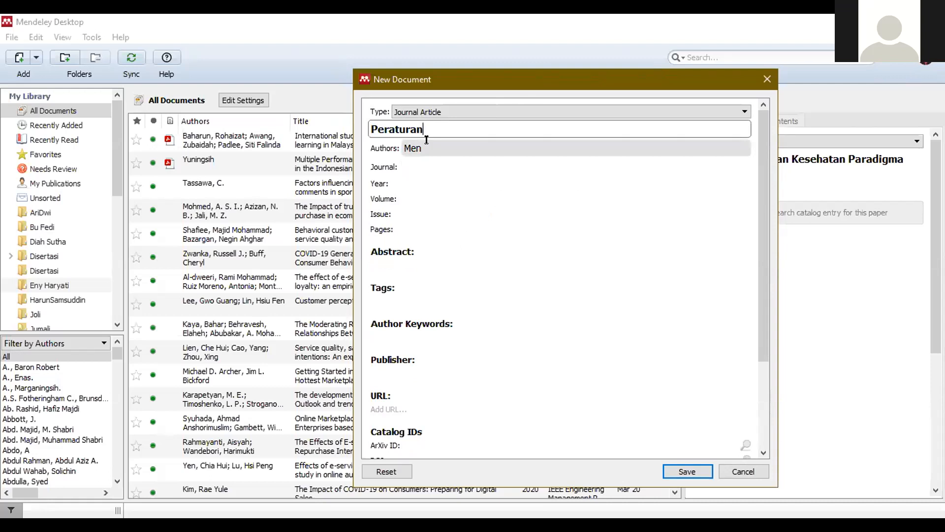
type(" Menteri Nomor")
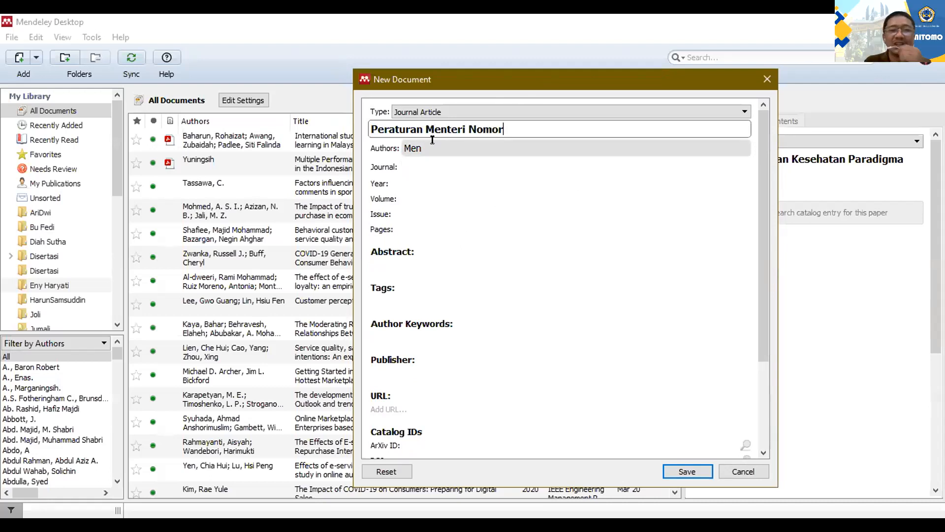
left_click(421, 181)
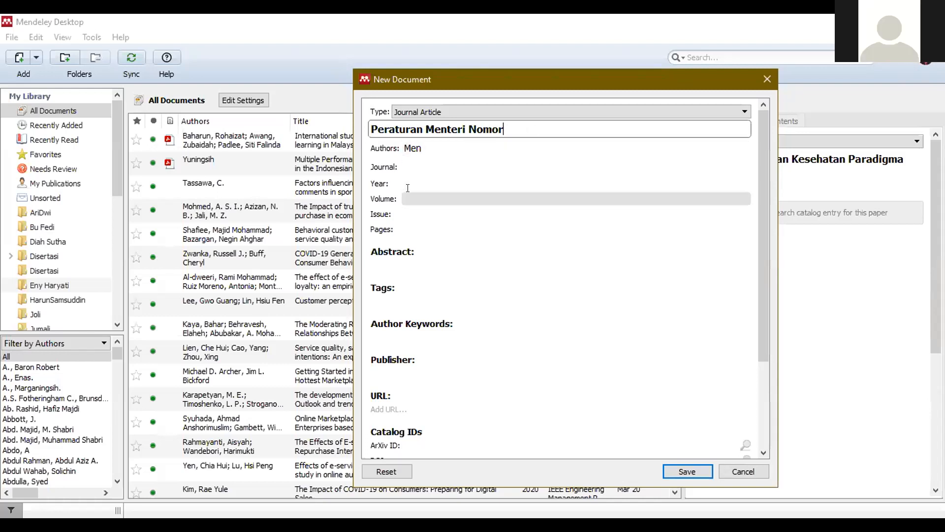
Change the new document's type to Statute and check the author and title fields.
left_click(501, 113)
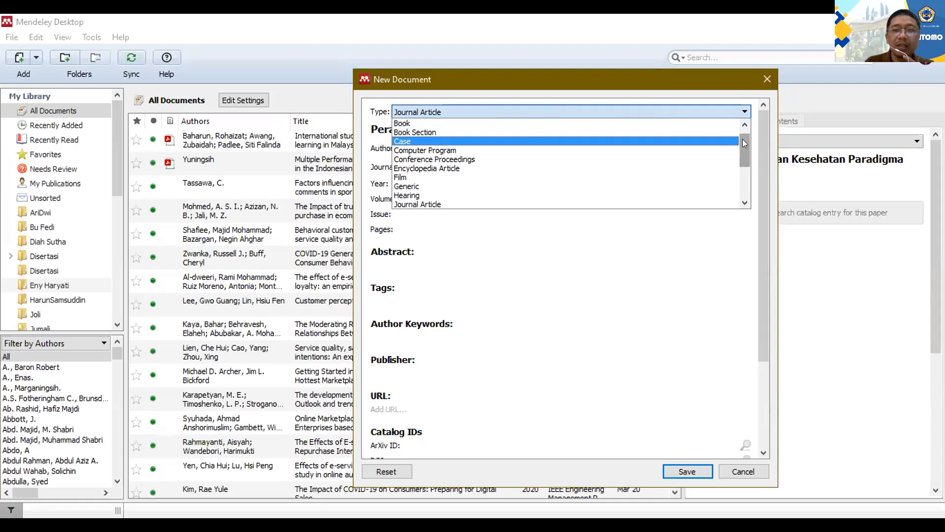
left_click_drag(743, 139, 739, 182)
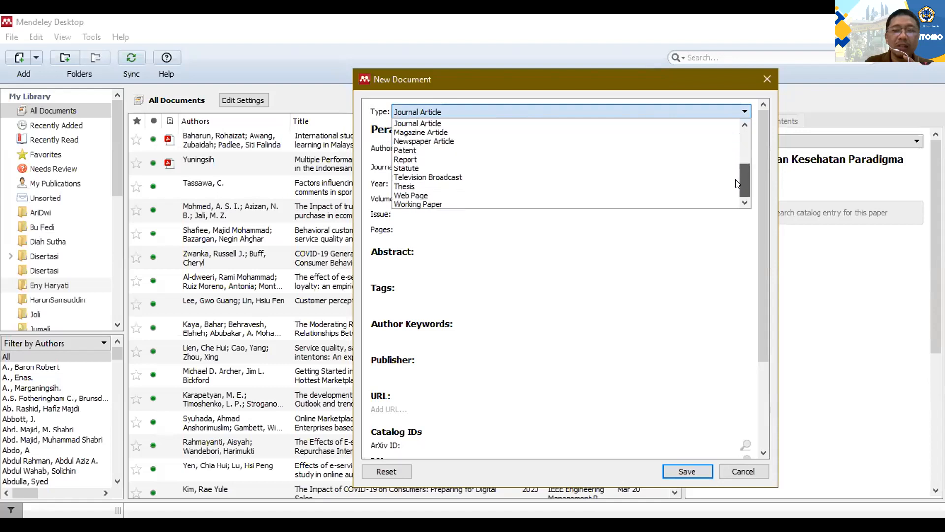
left_click(411, 168)
left_click(429, 147)
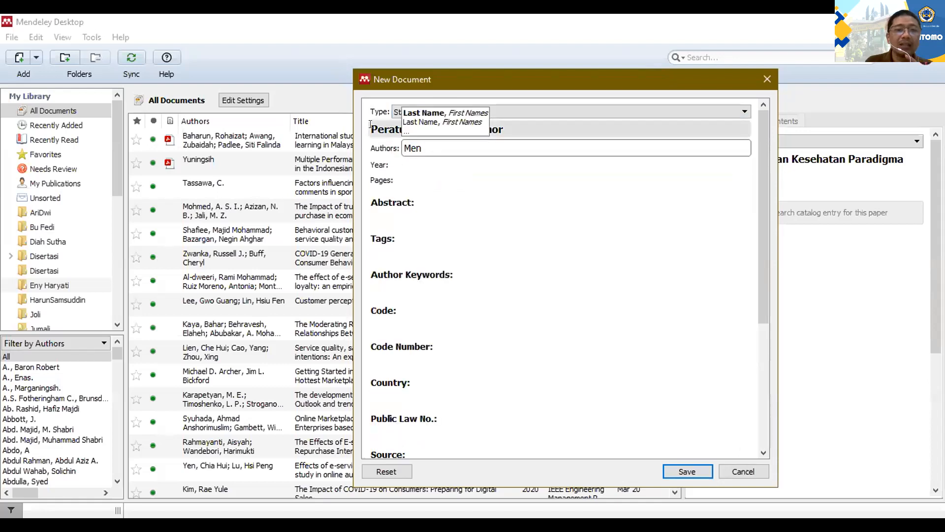
left_click(531, 129)
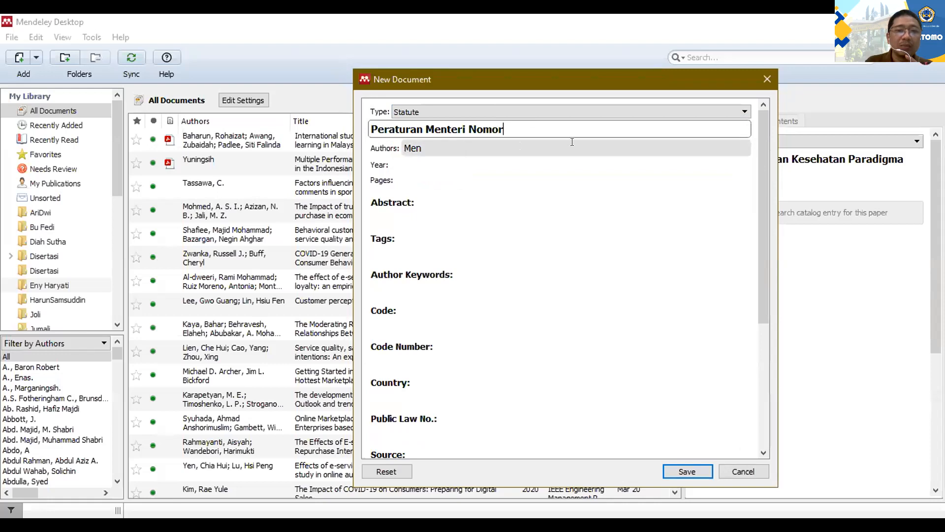
Look over the statute entry's fields, from pages, country and public law number down to statute number and other settings.
left_click(417, 179)
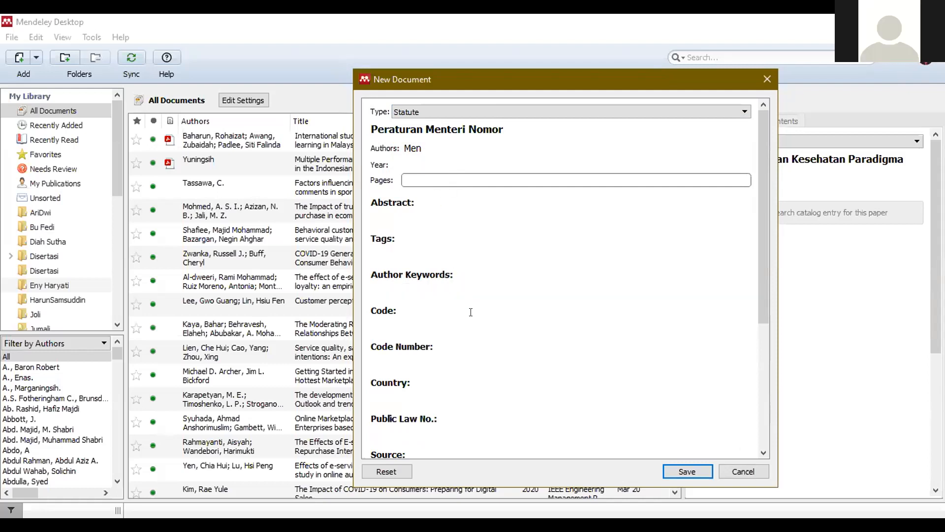
left_click(449, 389)
scroll(449, 390, "down", 2)
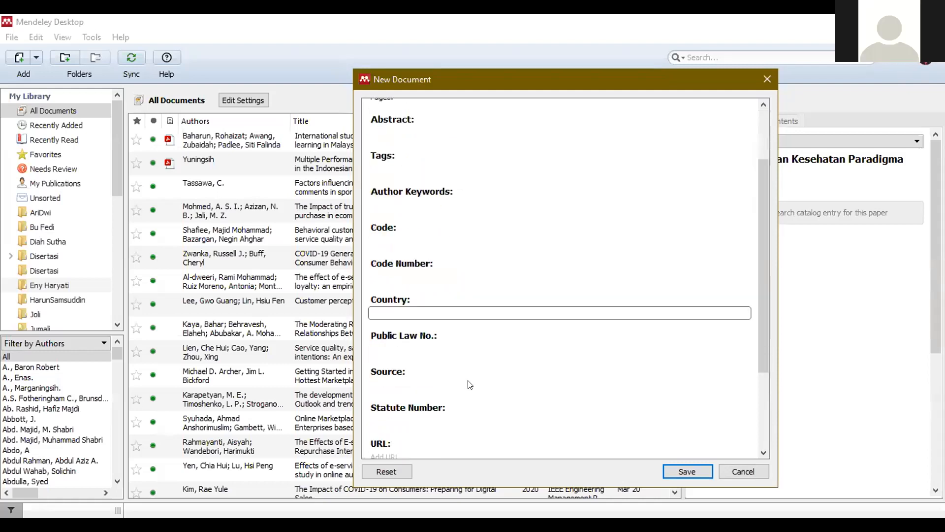
left_click(418, 343)
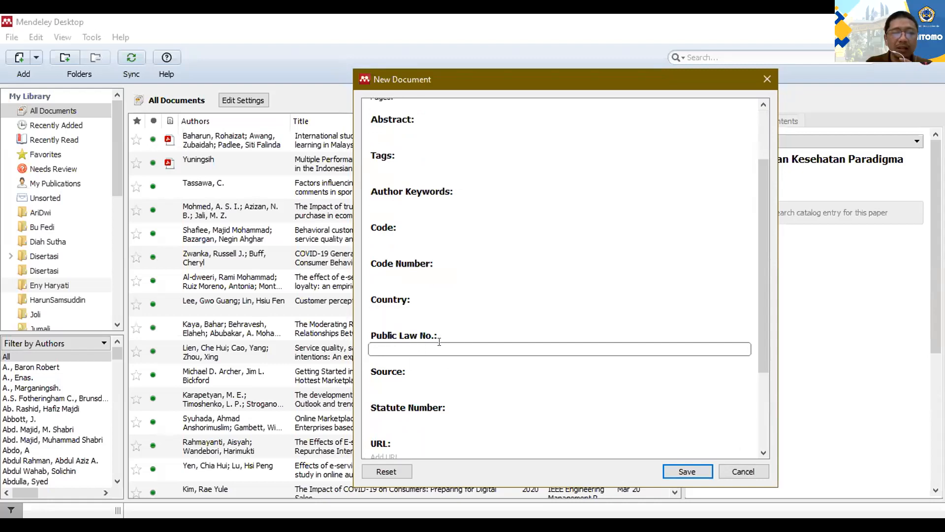
scroll(439, 341, "down", 2)
left_click(416, 337)
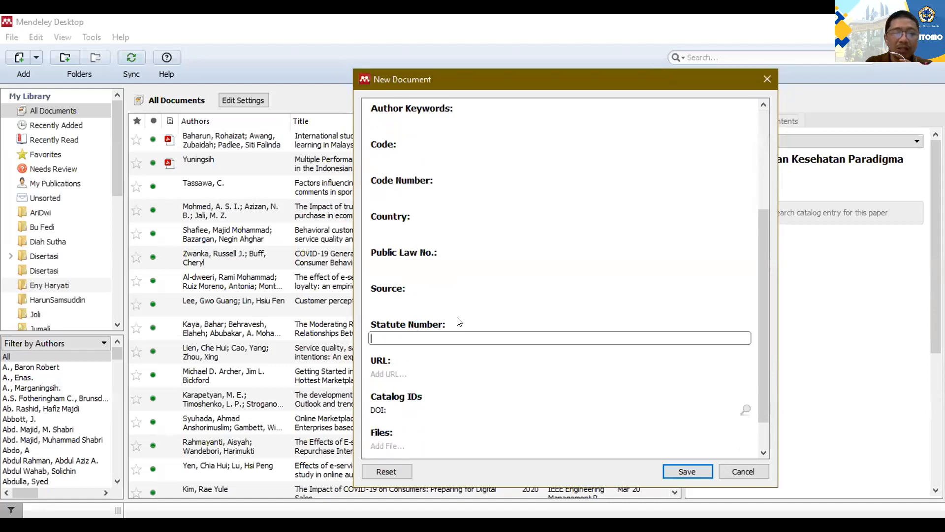
scroll(458, 317, "down", 1)
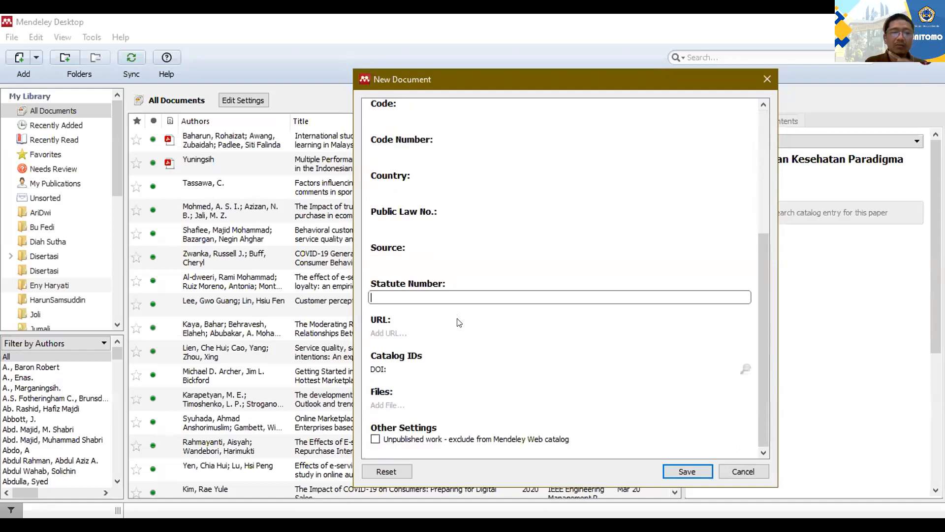
Go through the statute entry's title, author, year, pages and country fields again, and cancel the entry.
scroll(459, 323, "up", 5)
left_click(404, 130)
left_click(427, 147)
left_click(431, 164)
left_click(435, 180)
left_click(419, 164)
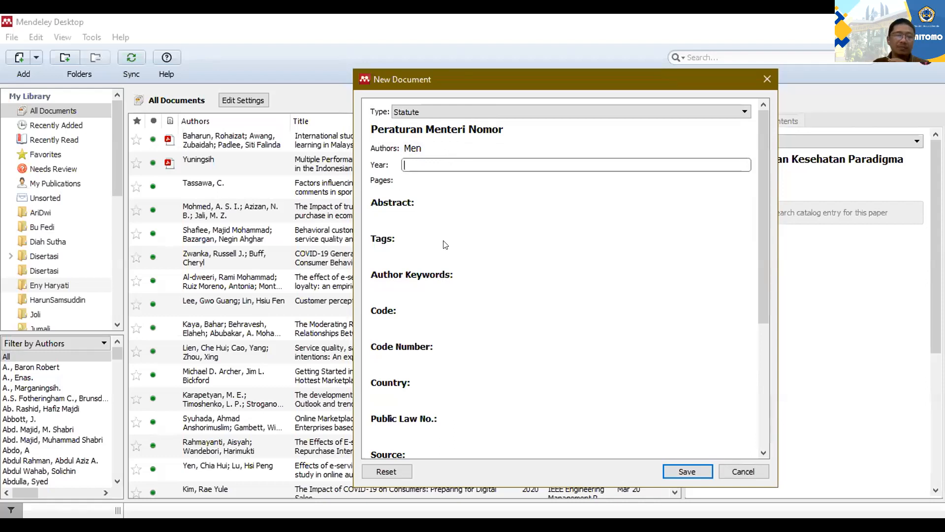
scroll(459, 264, "down", 3)
left_click(450, 309)
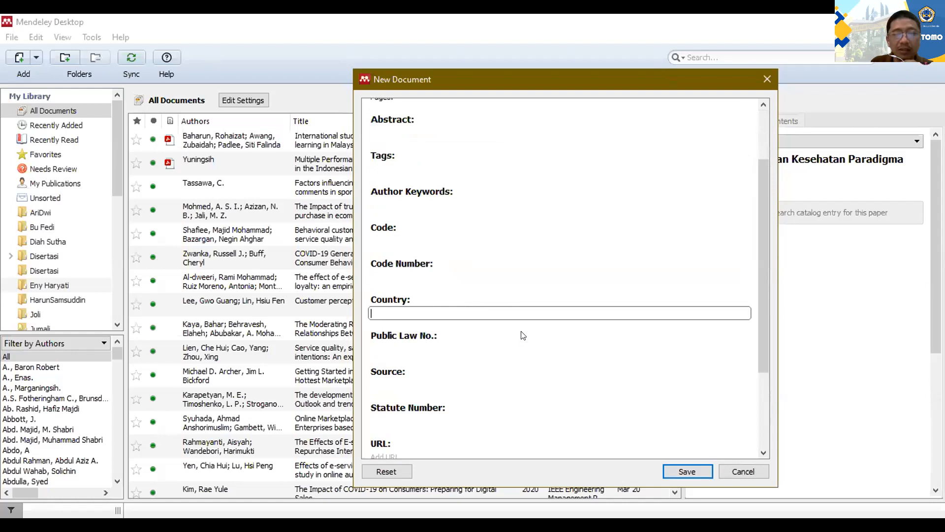
left_click(734, 472)
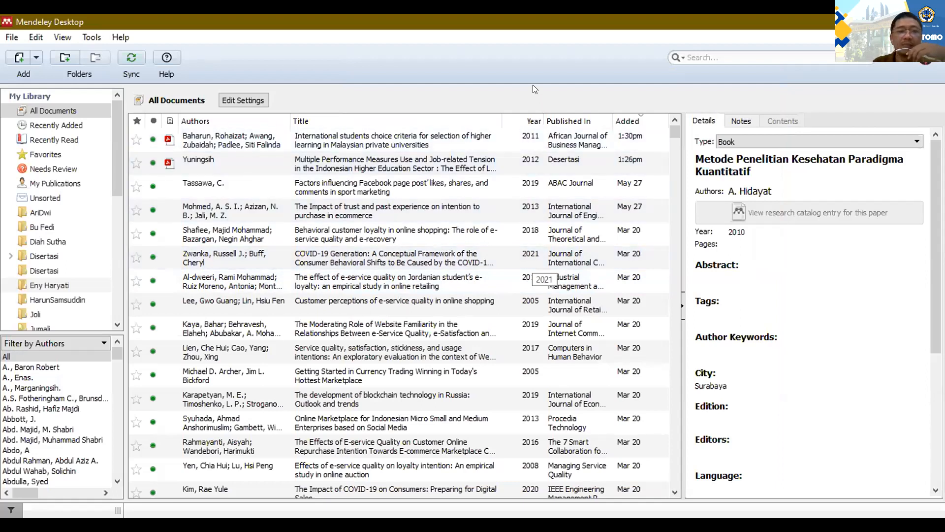
Locate the book Metode Penelitian Kesehatan Paradigma Kuantitatif in the list of all library documents.
scroll(472, 355, "down", 5)
scroll(471, 365, "down", 5)
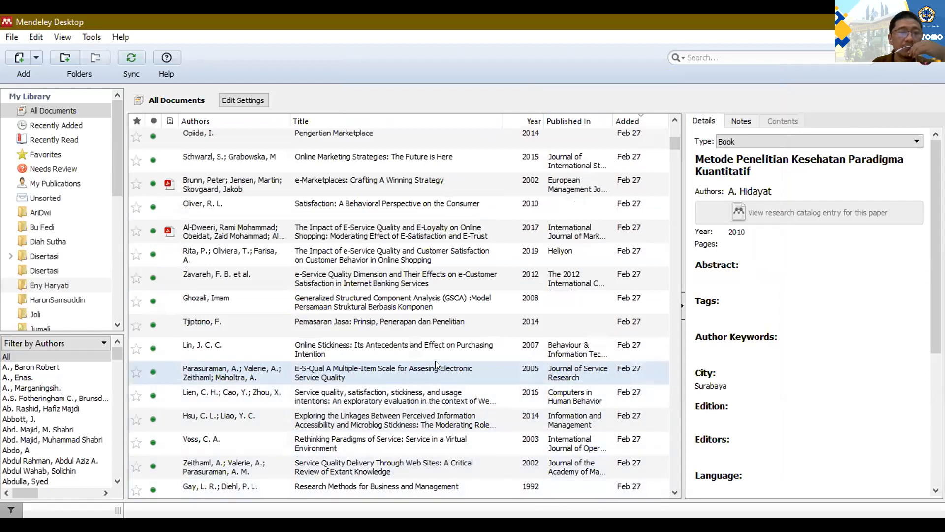
scroll(436, 364, "down", 4)
scroll(435, 367, "down", 1)
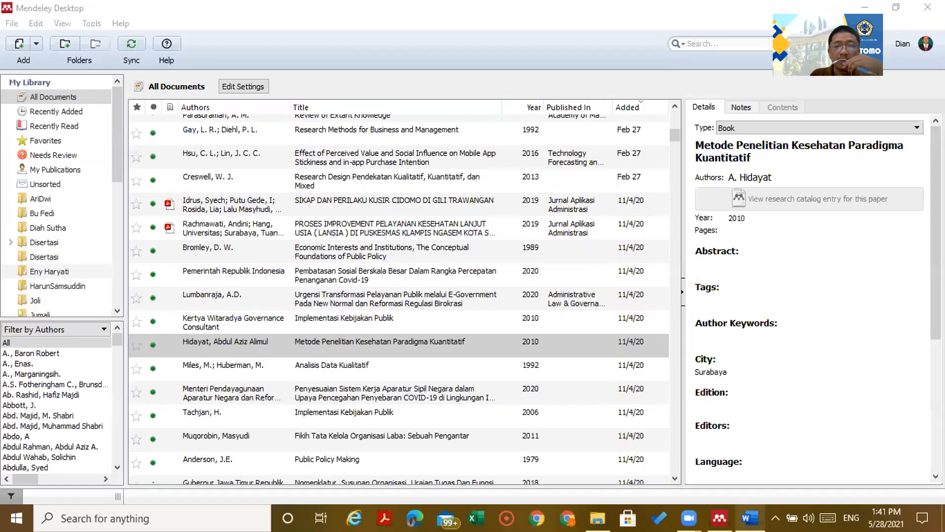
Switch to Word, open a blank document, and write "Berdasarkan buku metode penelitian kesehatan".
left_click(750, 518)
left_click(173, 132)
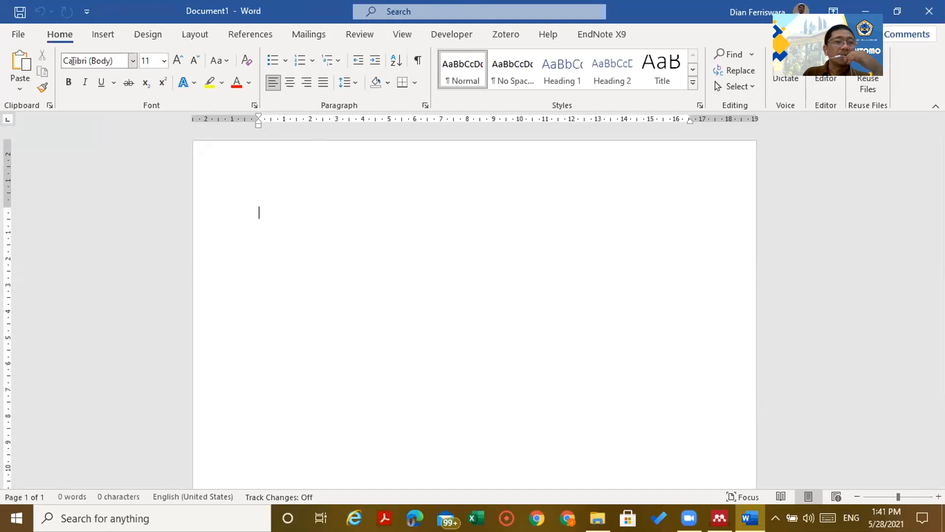
type("Berdasarkan buku ")
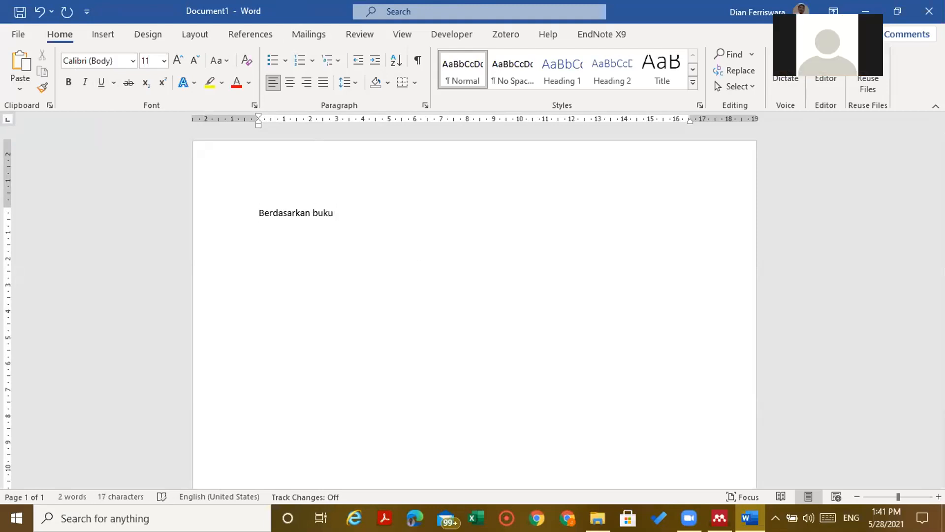
type("metode penelitian")
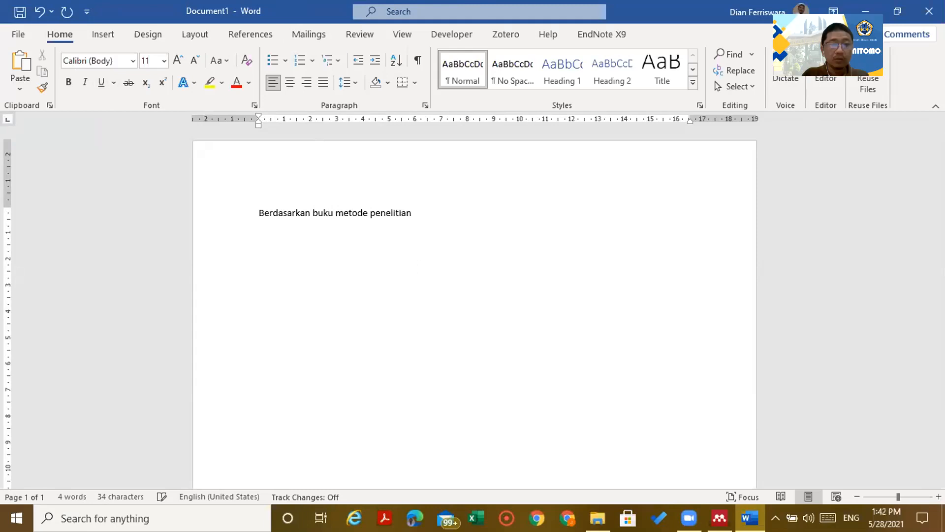
type(" kesehatan")
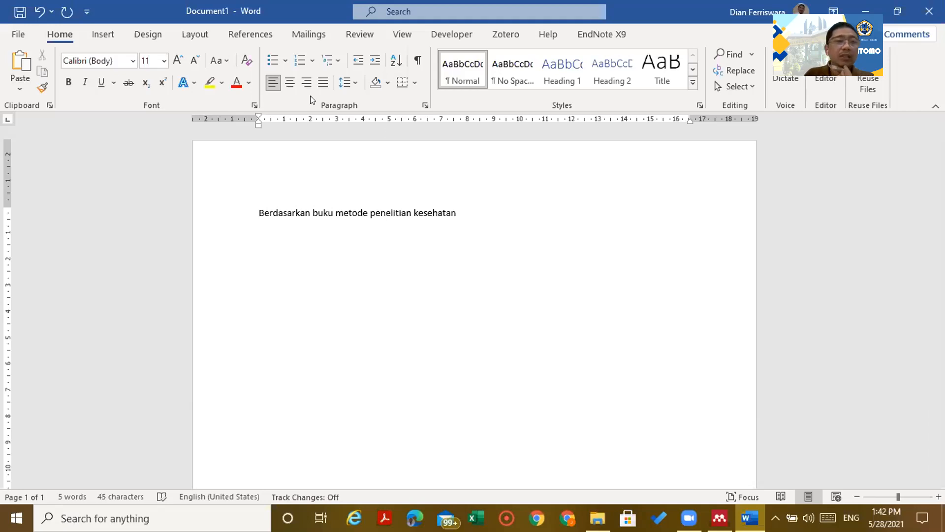
Insert a Mendeley citation of the book Metode Penelitian Kesehatan Paradigma Kuantitatif after the text, using the American Psychological Association 7th edition style.
left_click(262, 35)
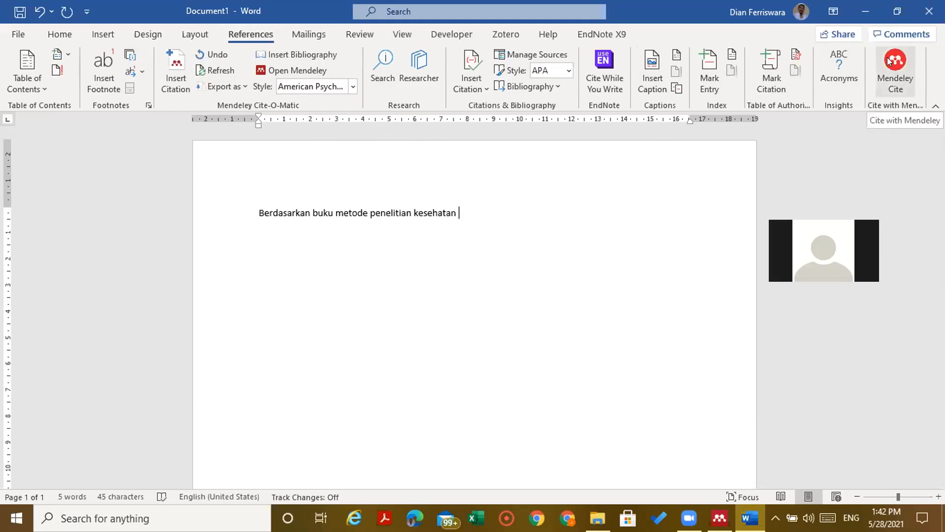
left_click(178, 82)
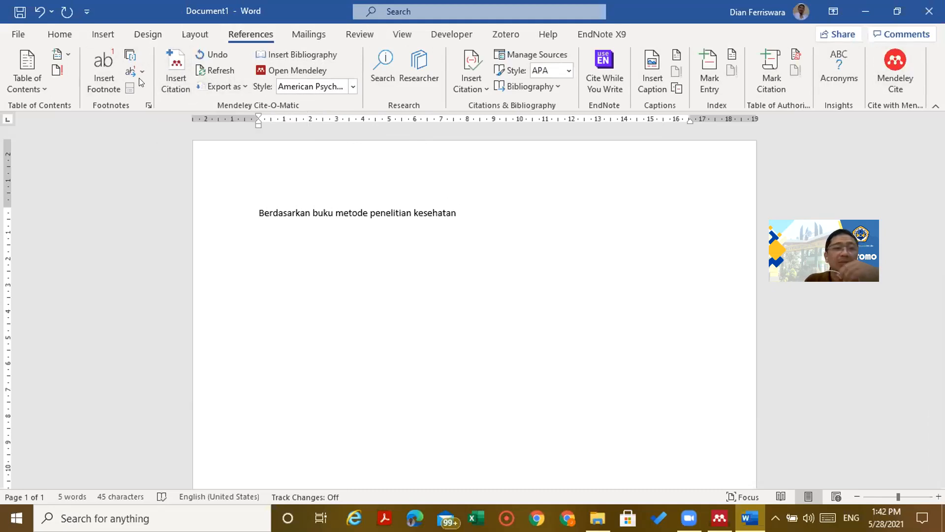
left_click(173, 87)
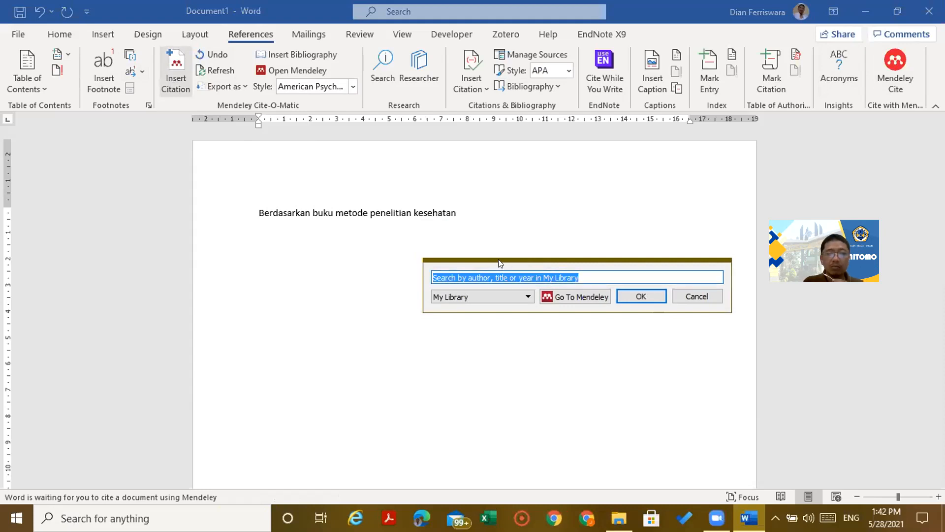
left_click(571, 296)
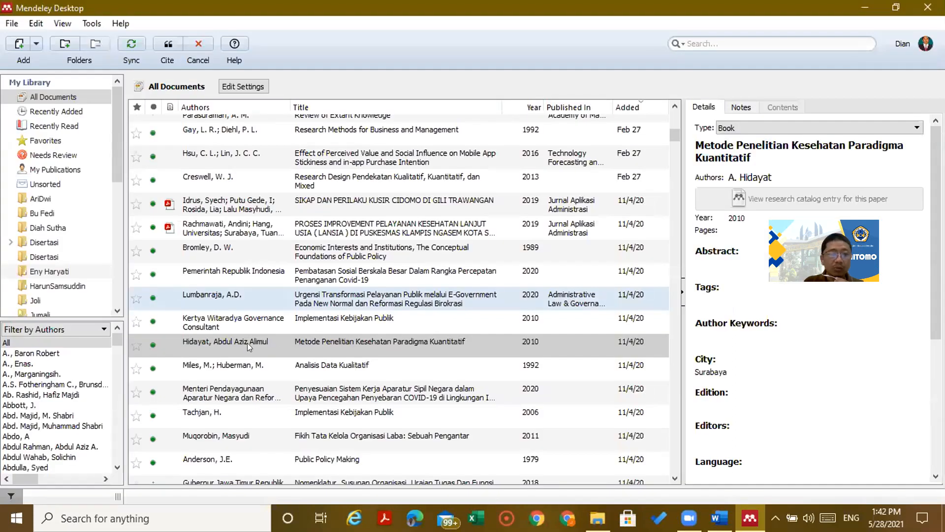
left_click(310, 364)
left_click(303, 345)
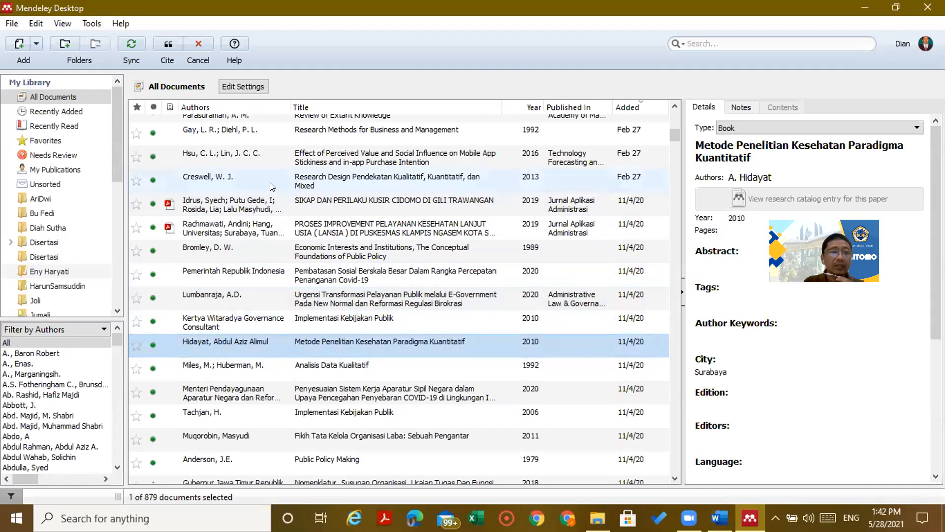
left_click(167, 50)
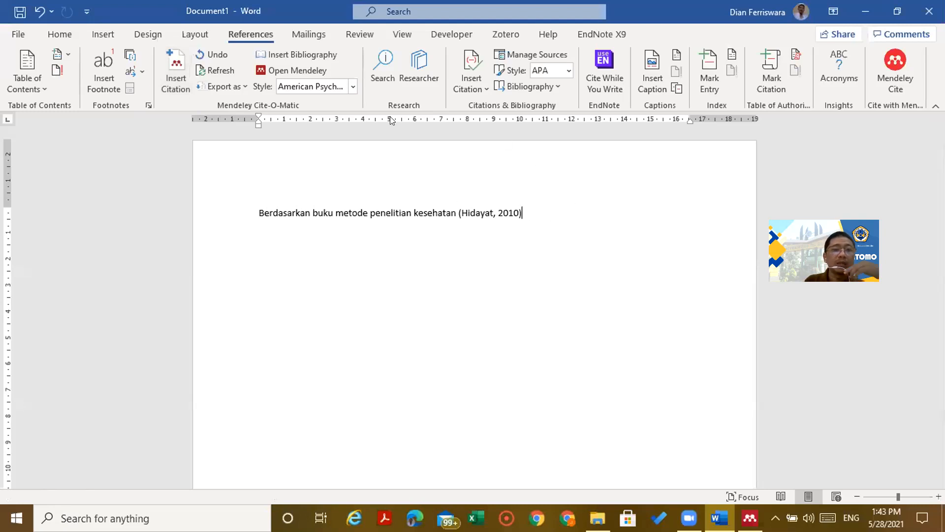
left_click(353, 87)
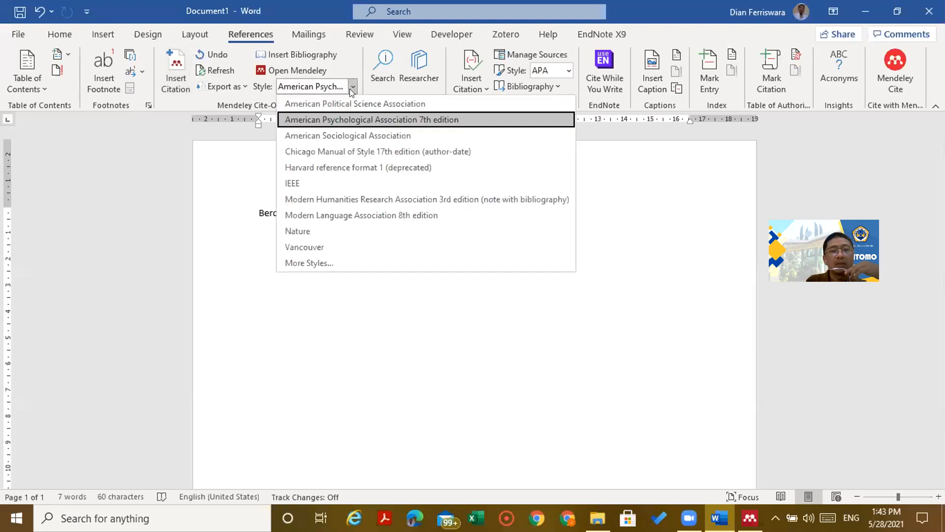
left_click(466, 125)
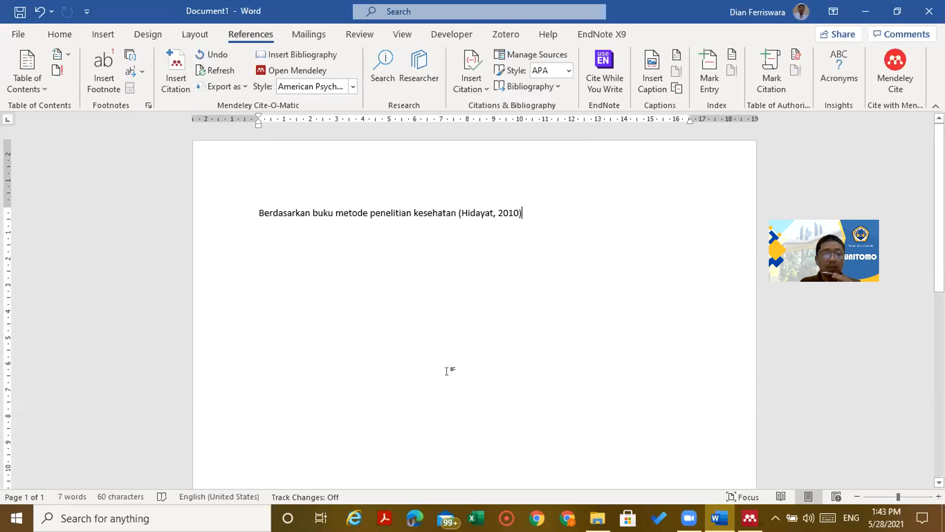
Copy "Berdasarkan buku metode penelitian kesehatan" onto a second line and add "oleh" followed by the book author's surname.
key("Return")
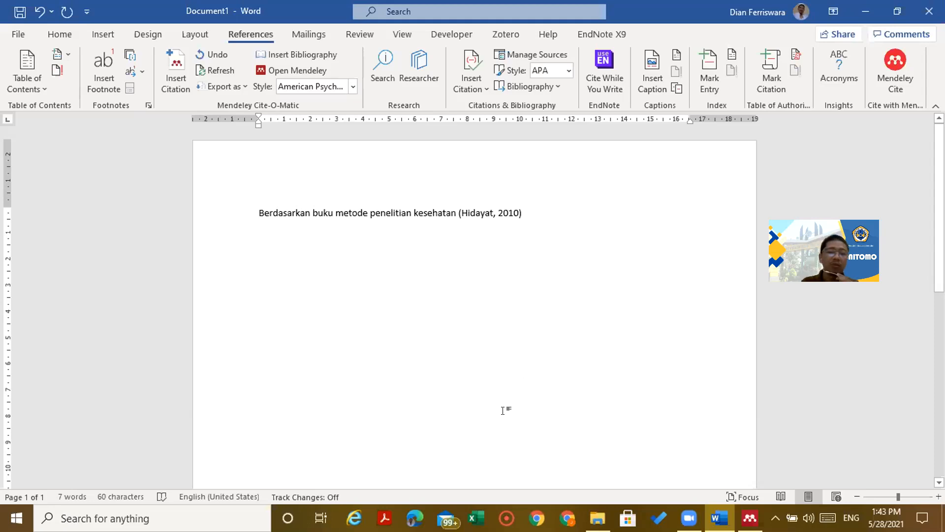
left_click_drag(255, 209, 430, 210)
key("ctrl+c")
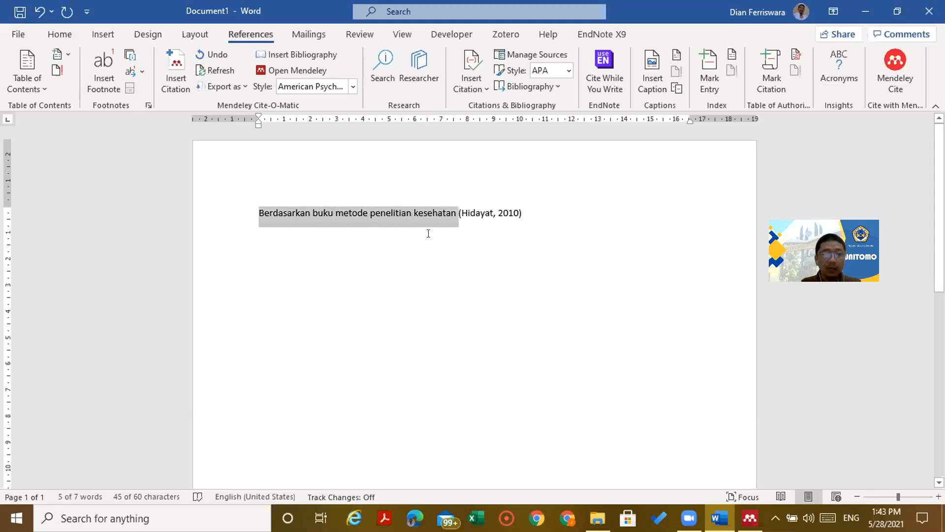
left_click(429, 233)
key("ctrl+v")
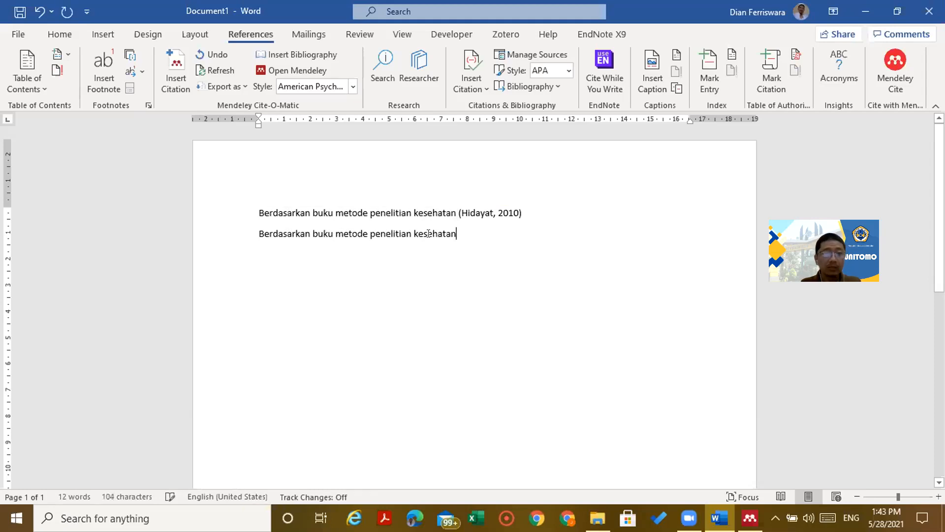
type("oleh")
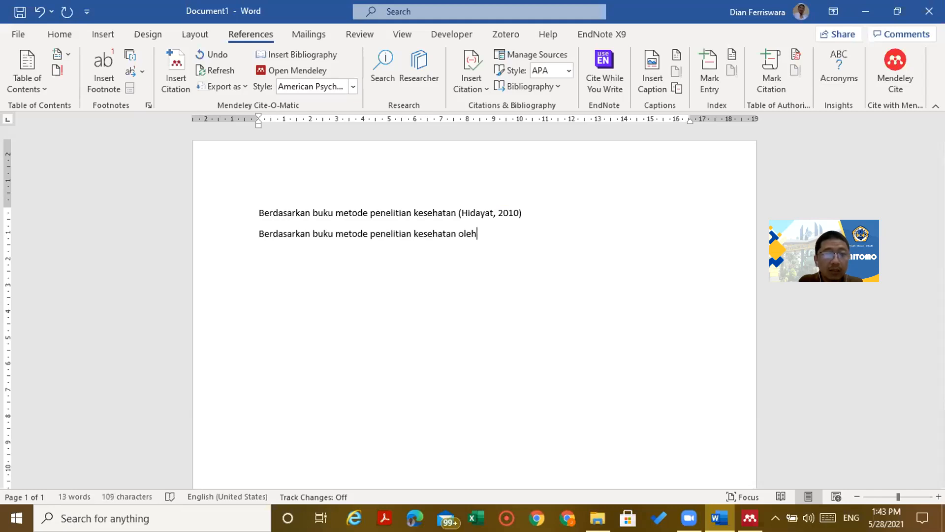
type("Hidayar")
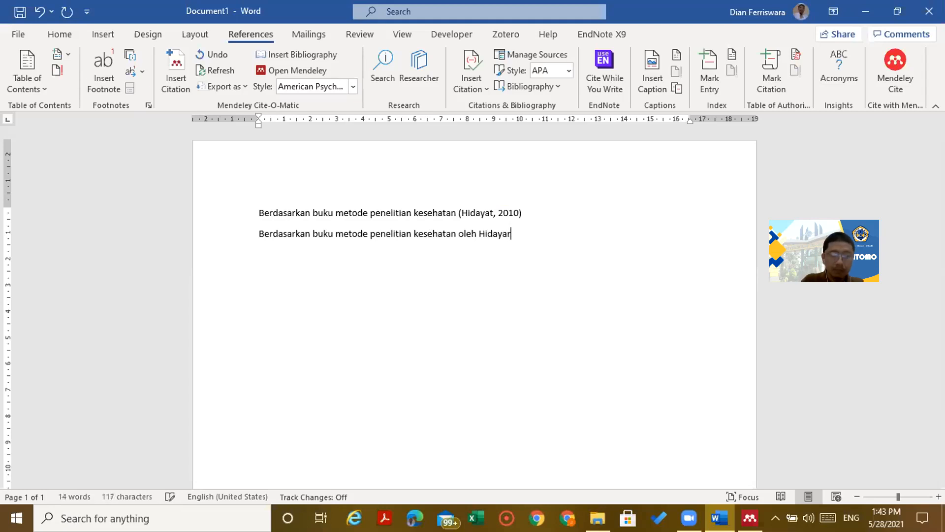
left_click(433, 233)
type("t")
key("BackSpace")
type("t")
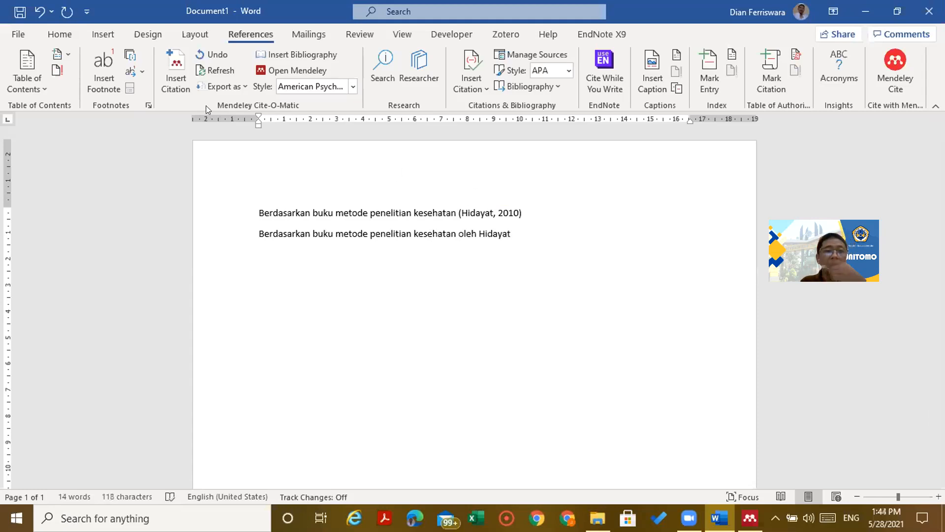
Insert a Mendeley citation of the book Metode Penelitian Kesehatan Paradigma Kuantitatif at the end of the second line.
left_click(179, 80)
left_click(616, 271)
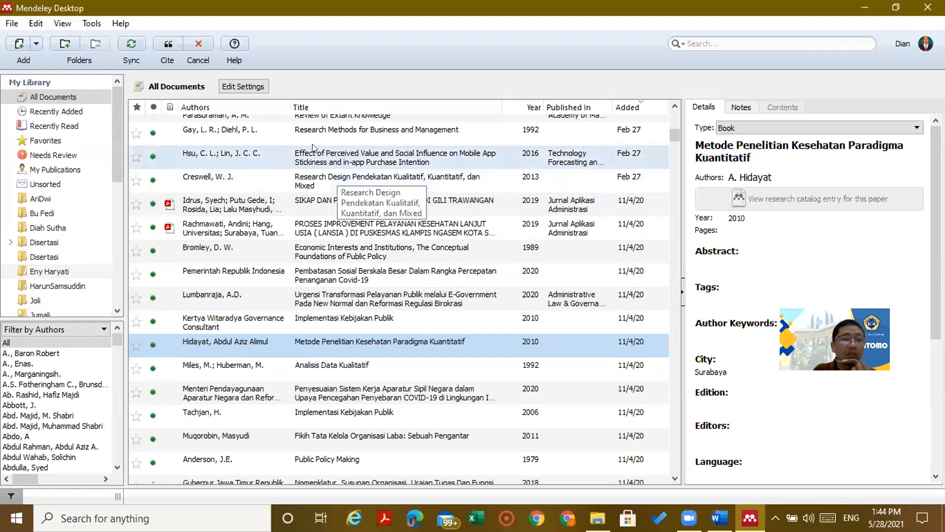
left_click(167, 64)
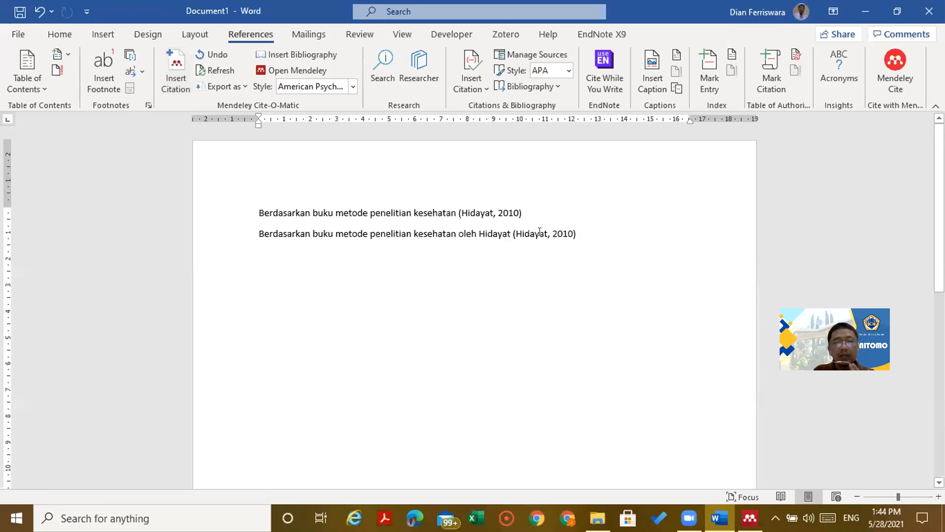
Edit the second line's citation to refer to page 21 and suppress the author.
left_click(541, 232)
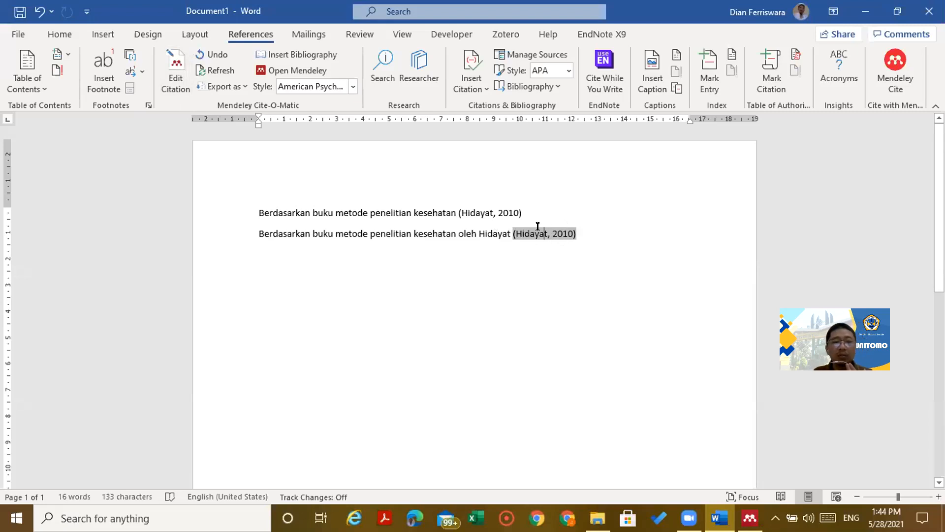
left_click(177, 81)
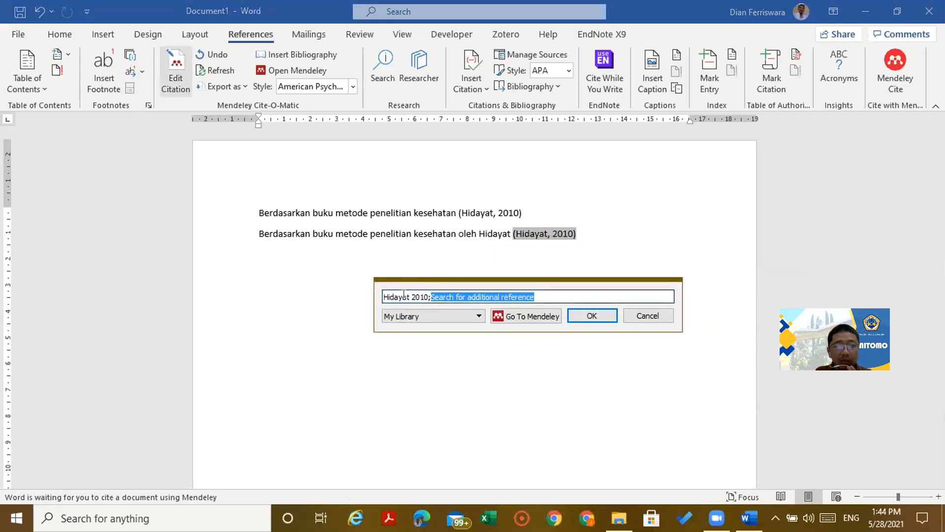
left_click(403, 296)
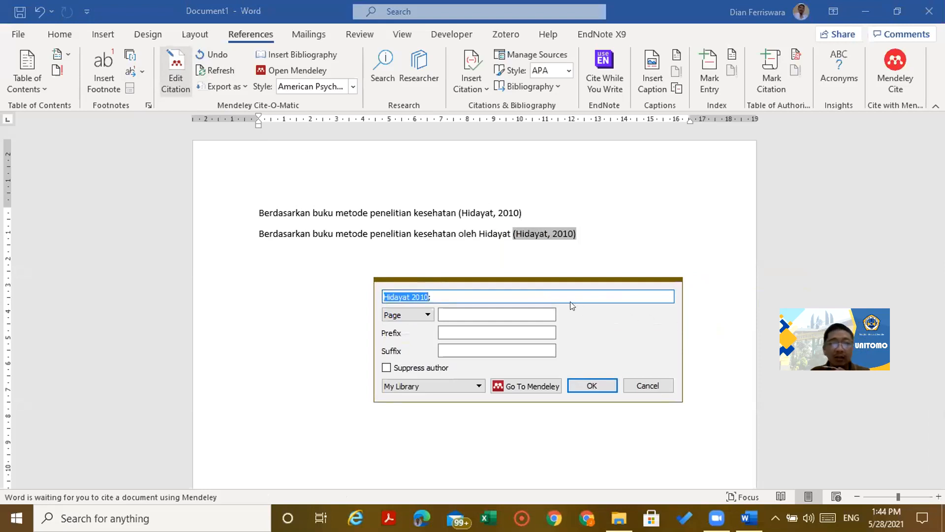
left_click(453, 315)
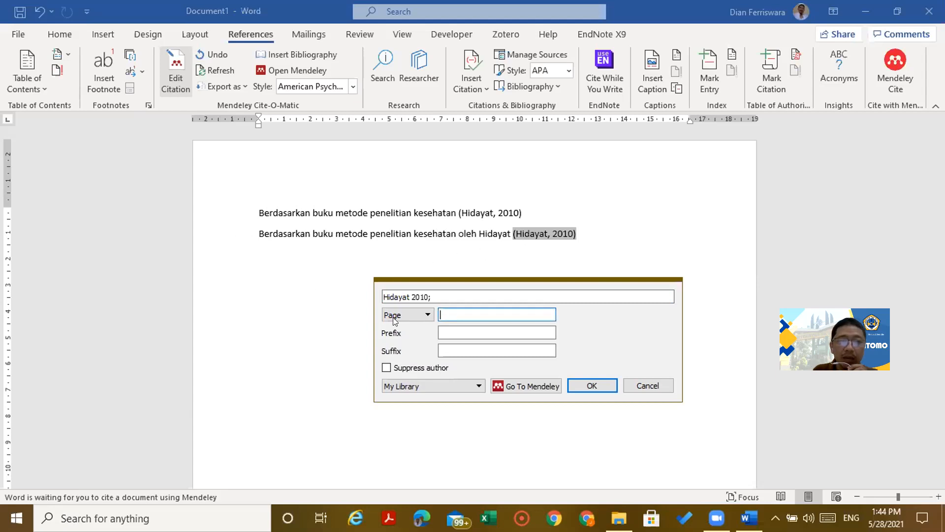
type("21")
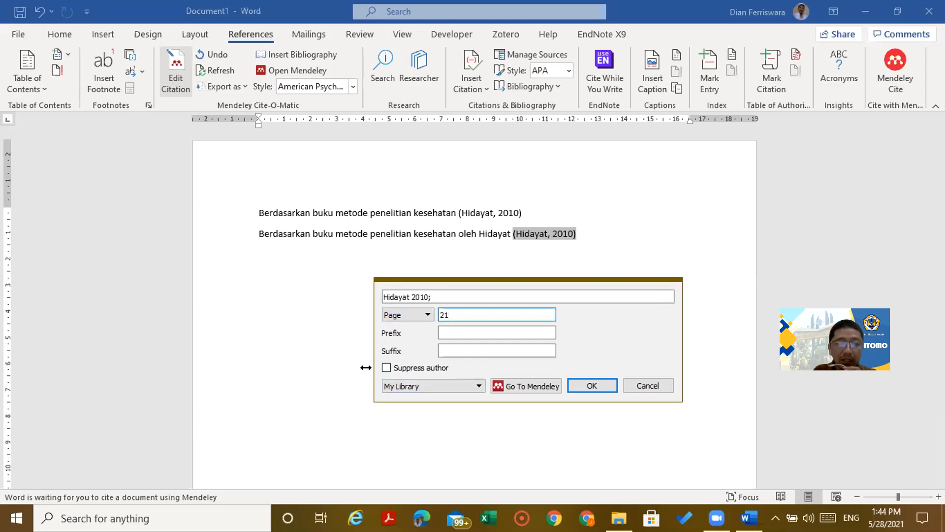
left_click(385, 369)
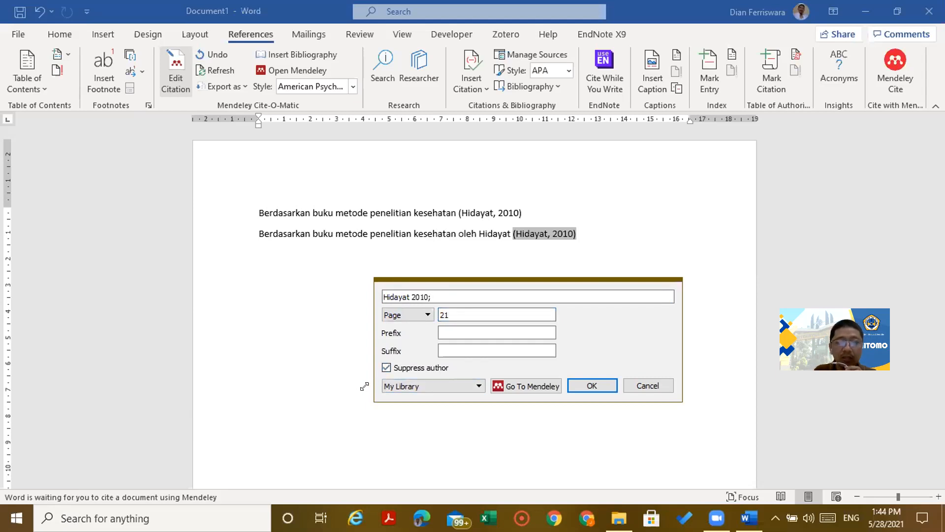
left_click(593, 386)
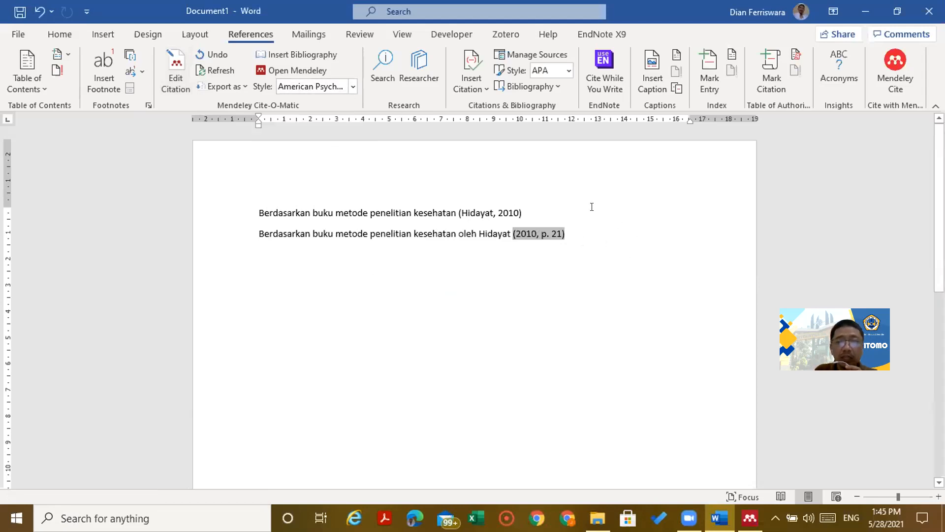
left_click(589, 244)
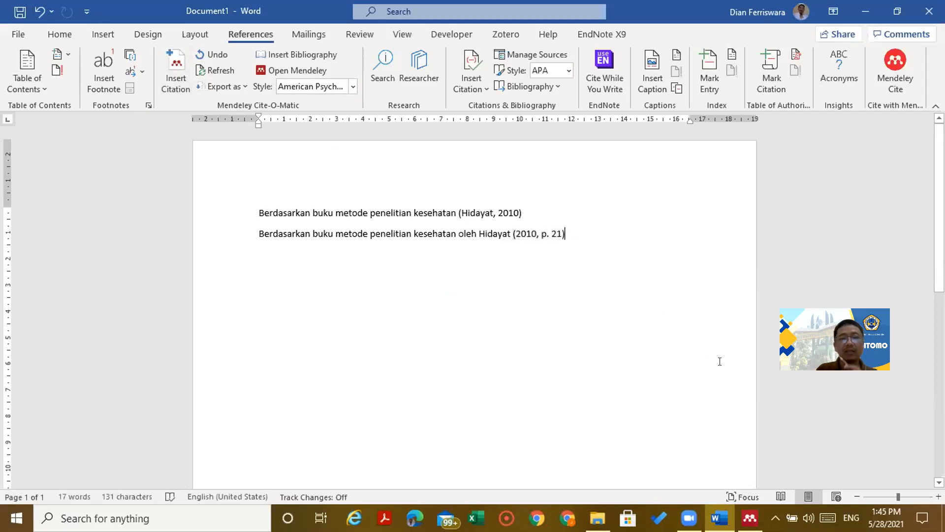
Add a third line containing a copy of the words "Berdasarkan buku metode penelitian".
key("Return")
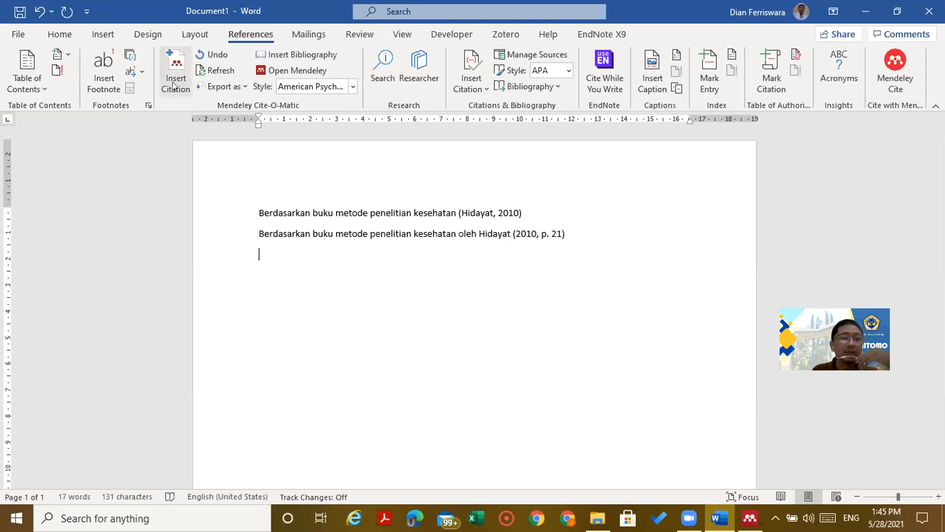
left_click_drag(259, 233, 403, 236)
key("ctrl+c")
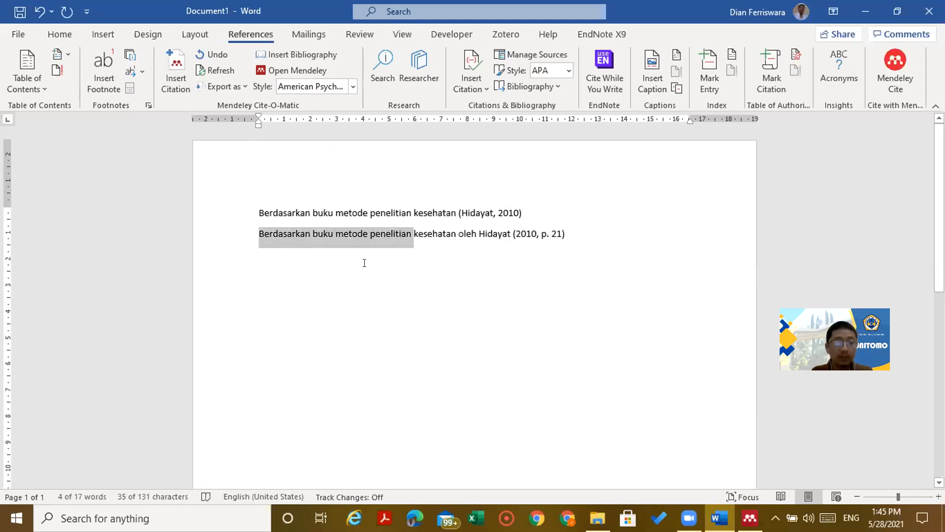
left_click(363, 253)
key("ctrl+v")
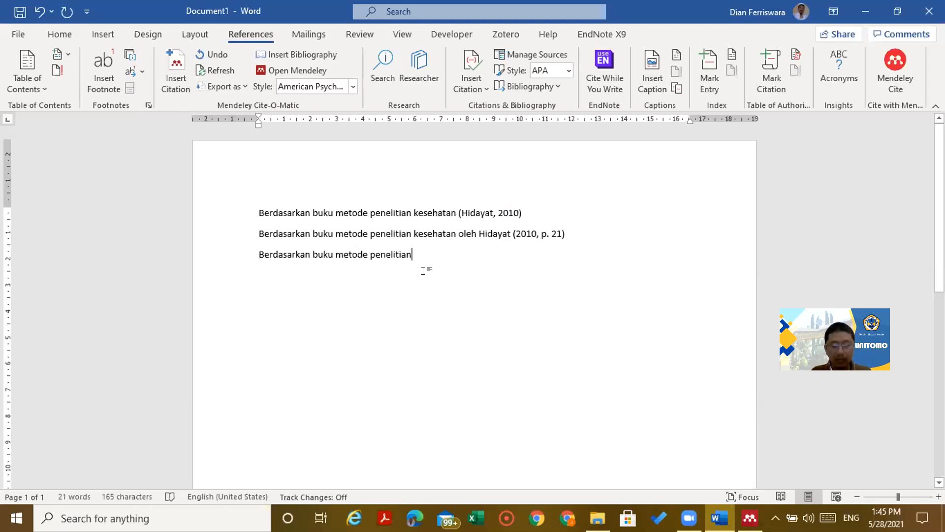
Insert a Mendeley citation of SIKAP DAN PERILAKU KUSIR CIDOMO DI GILI TRAWANGAN at the end of the third line.
left_click(180, 90)
left_click(535, 294)
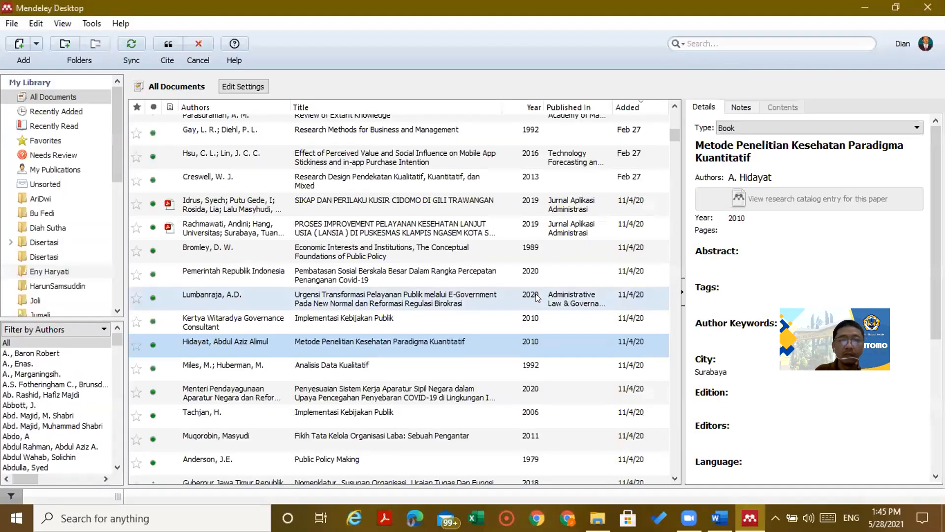
left_click(244, 212)
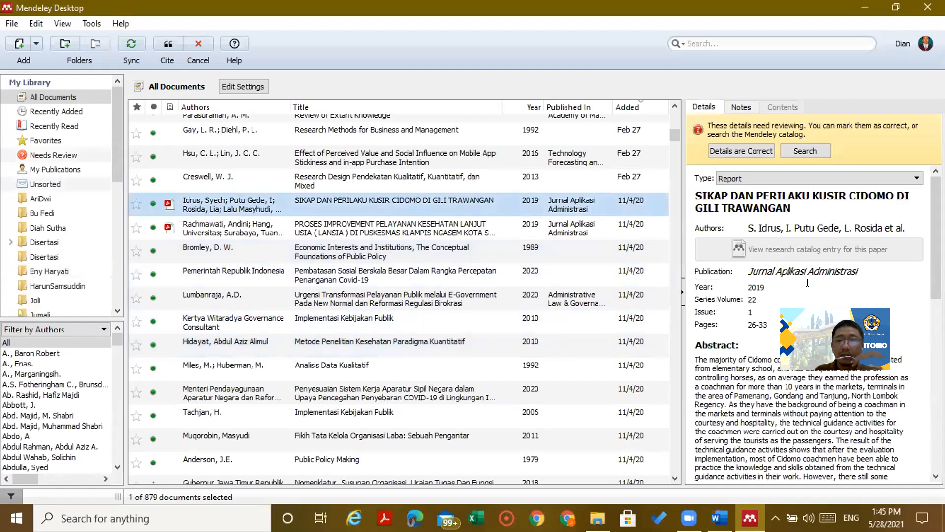
left_click(167, 44)
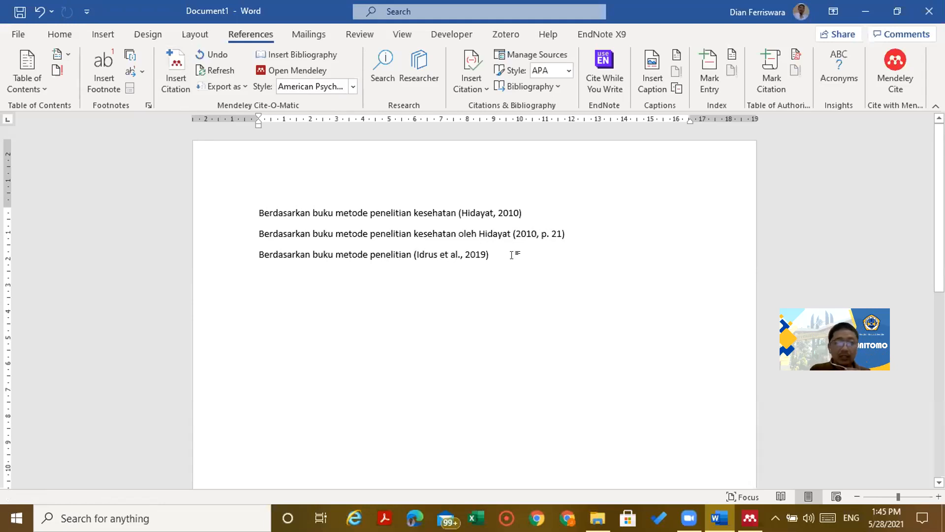
On a new line, repeat the pasted text and cite both e-Marketplaces: Crafting A Winning Strategy and The Impact of E-Service Quality and E-Loyalty on Online Shopping.
key("Return")
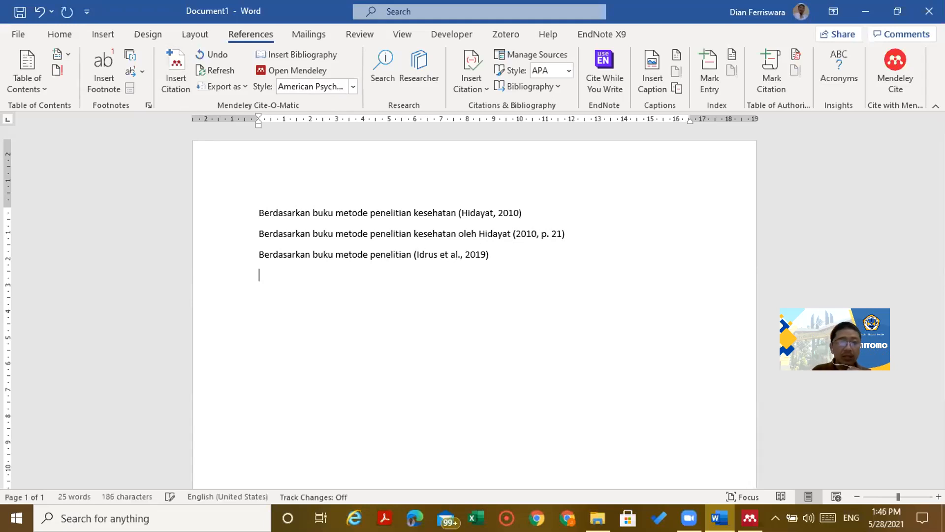
key("ctrl+v")
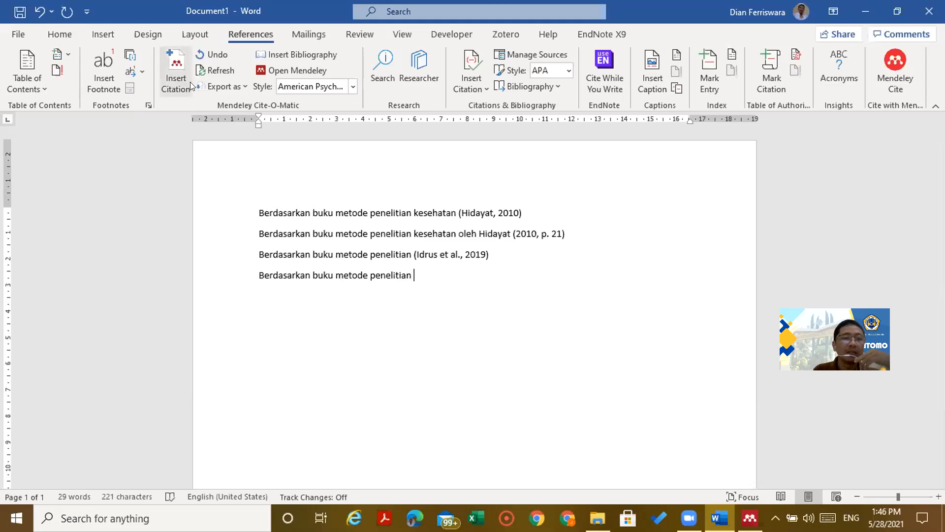
left_click(176, 80)
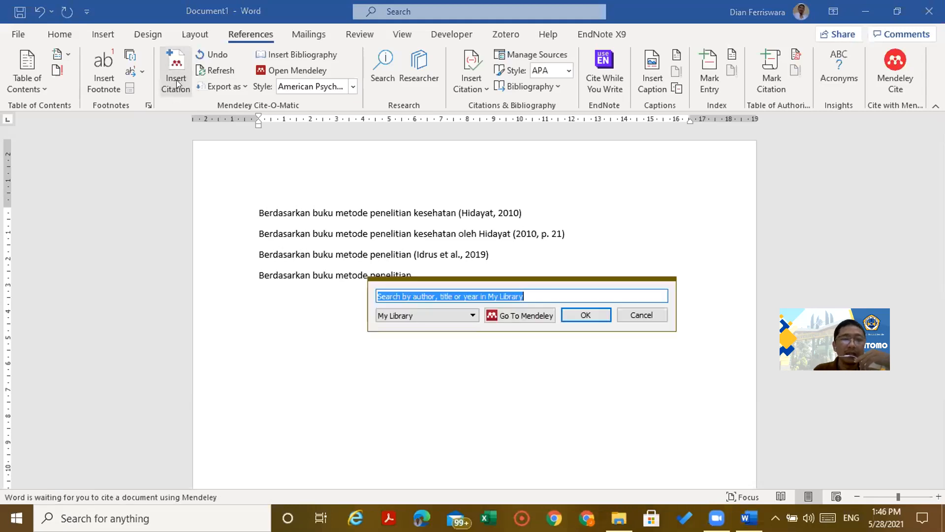
left_click(522, 315)
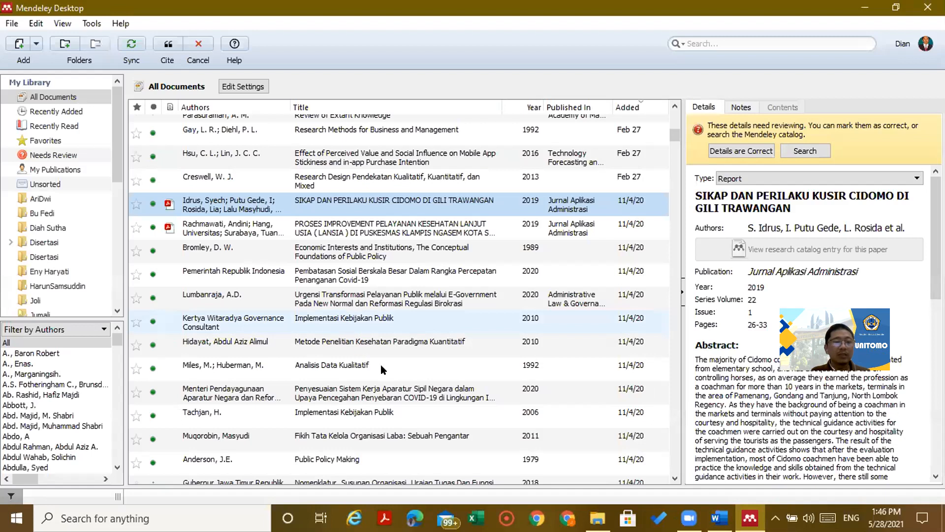
scroll(371, 354, "up", 5)
left_click(362, 217)
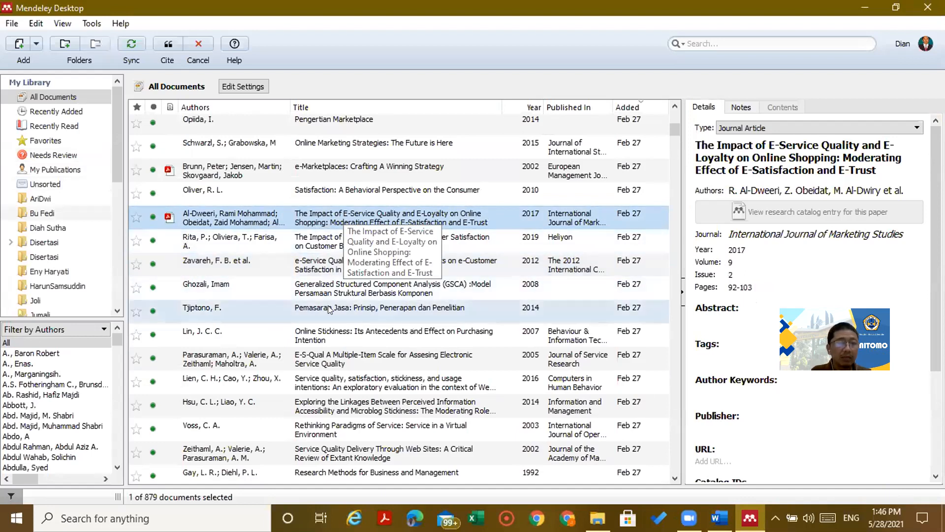
left_click(325, 170, "ctrl")
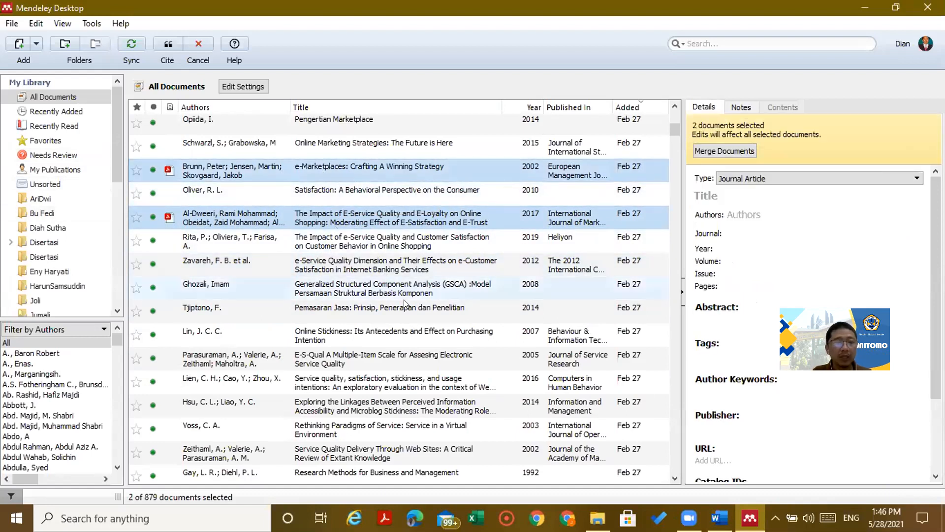
scroll(404, 303, "down", 4)
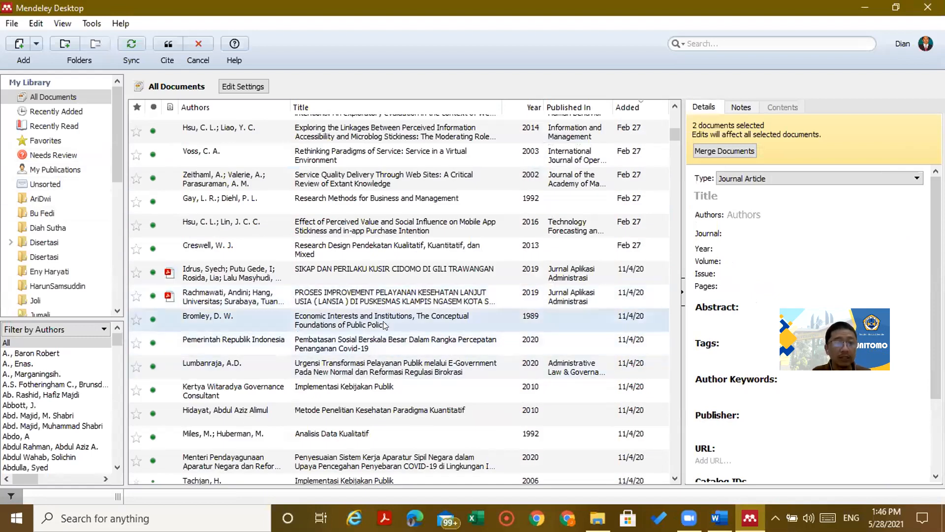
scroll(350, 354, "down", 3)
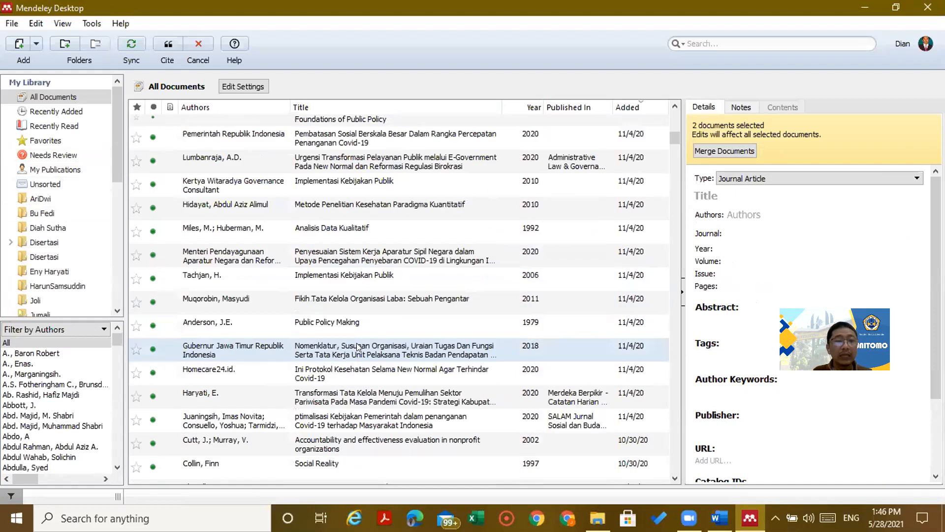
left_click(170, 47)
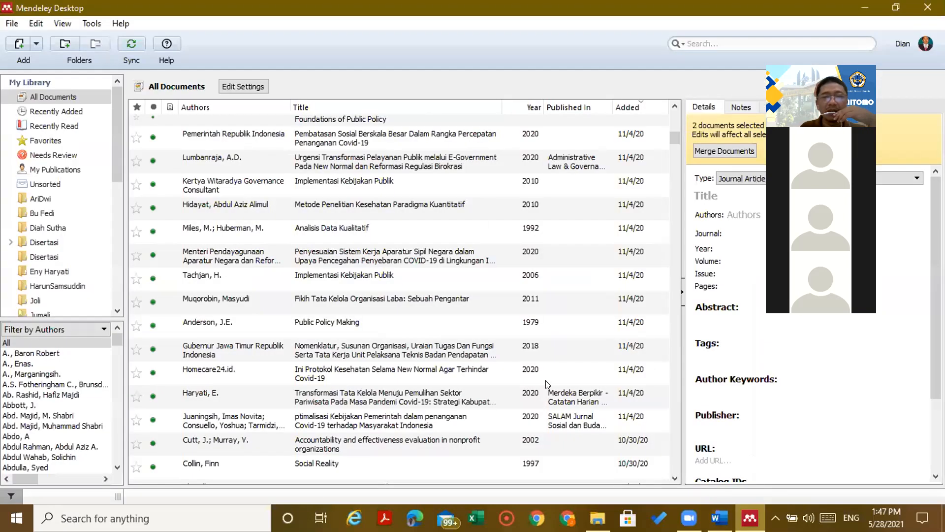
Look through the Mendeley list of all documents up to its first entries, and return to the Word document.
left_click(750, 518)
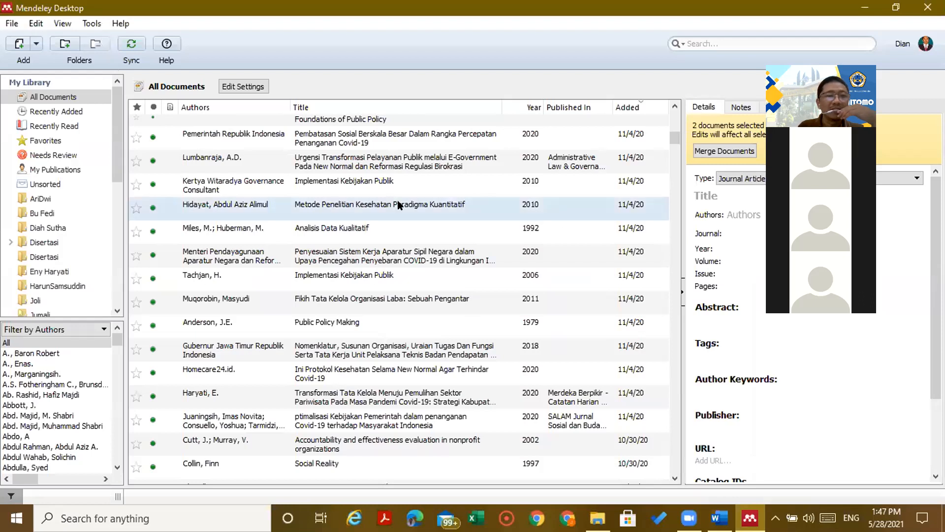
scroll(443, 291, "up", 5)
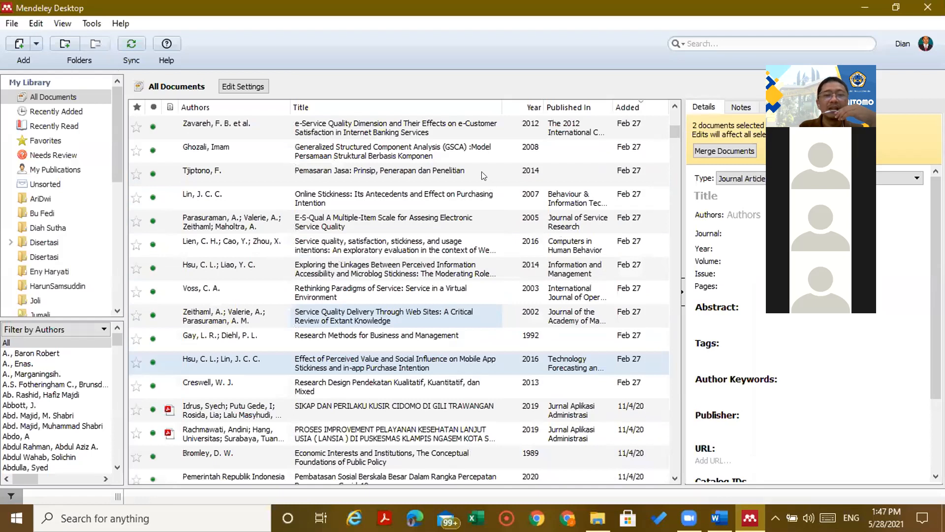
scroll(485, 177, "up", 10)
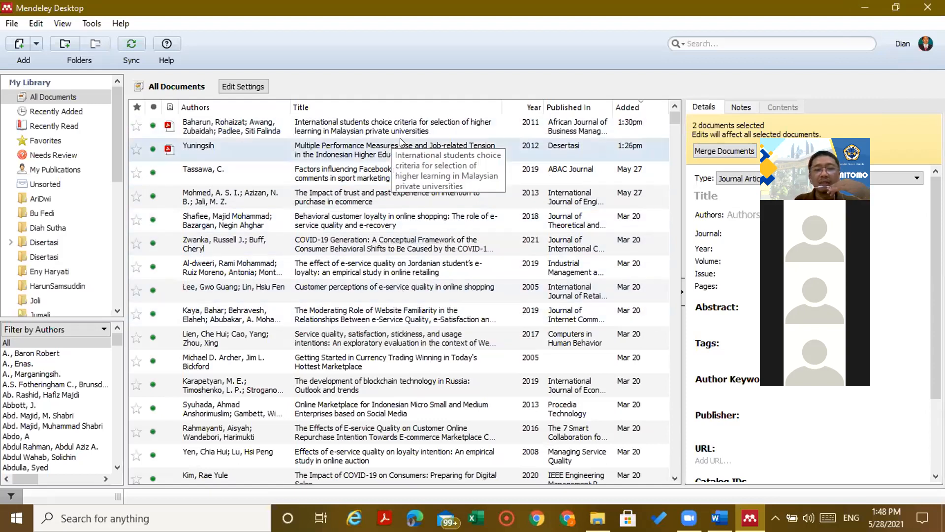
left_click(719, 518)
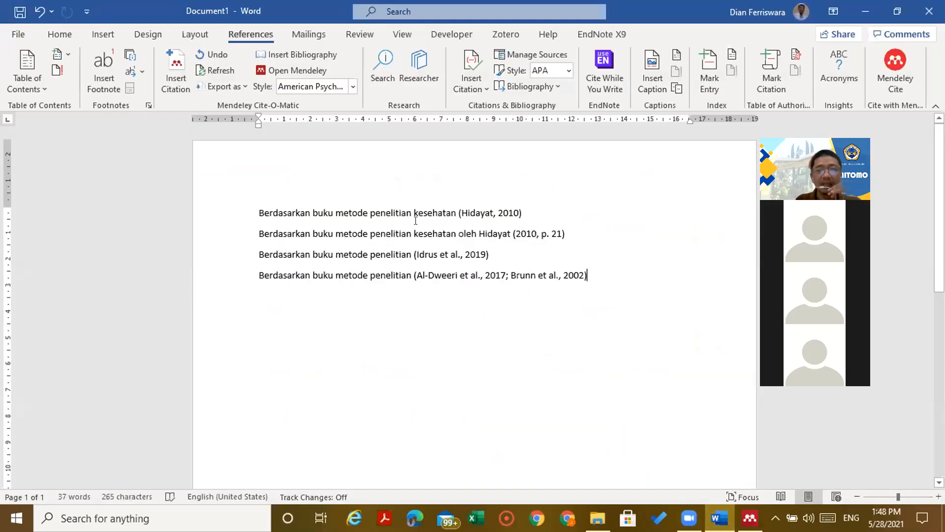
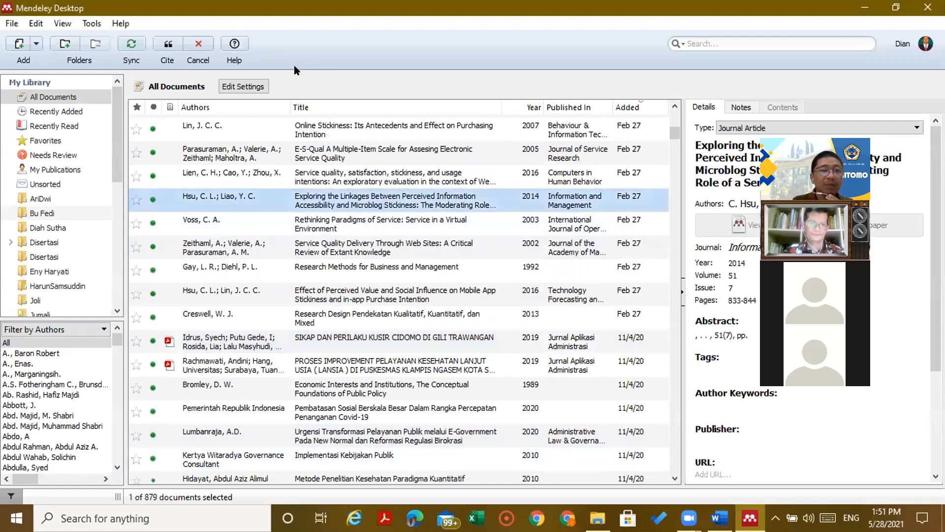
Cite Exploring the Linkages Between Perceived Information Accessibility and Microblog Stickiness in the Word document and add two empty lines below it.
left_click(167, 44)
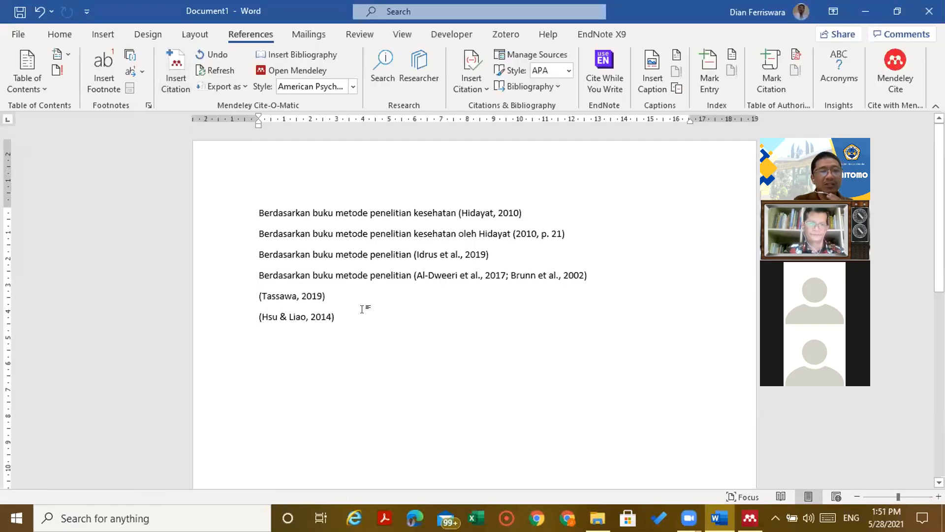
key("Return")
key("Return")
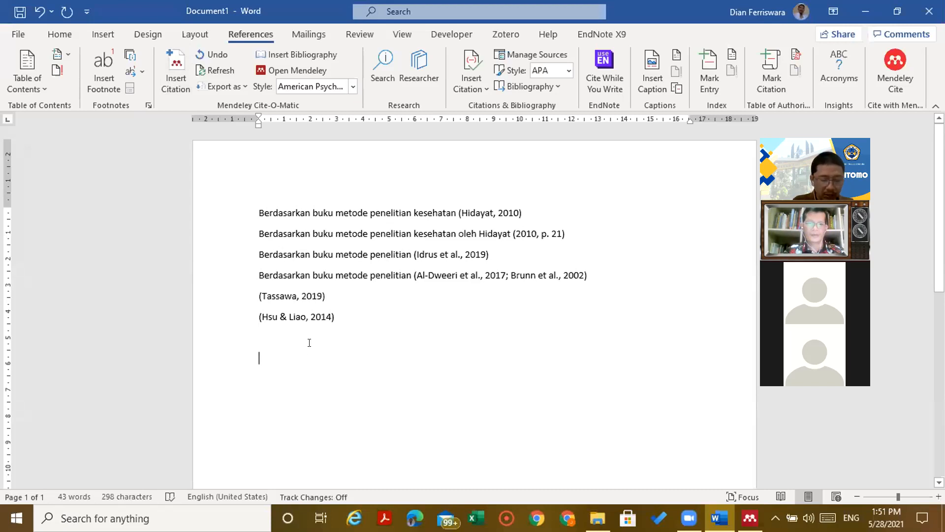
Start a new page with the centred heading DAFTAR PUSTAKA and leave an empty line below it.
key("ctrl+Return")
type("DAFTAR PUSTAKA")
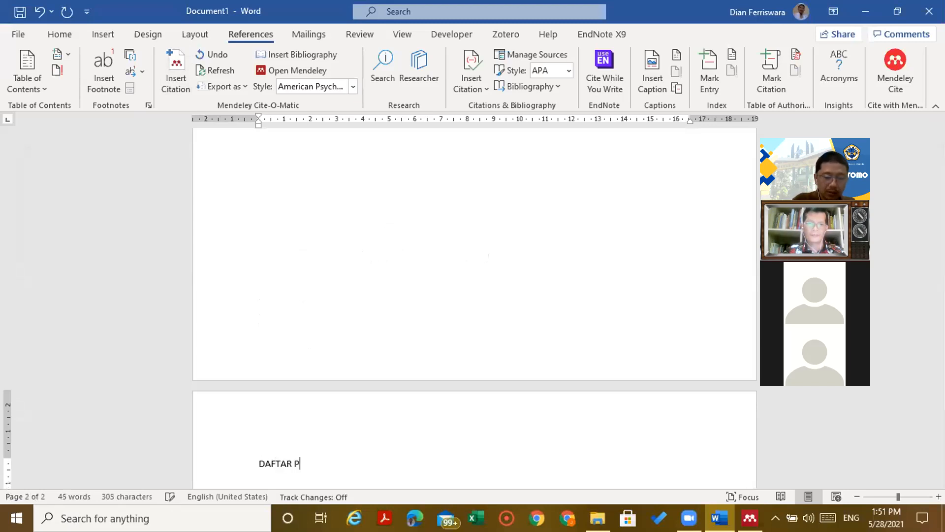
key("Return")
key("Return")
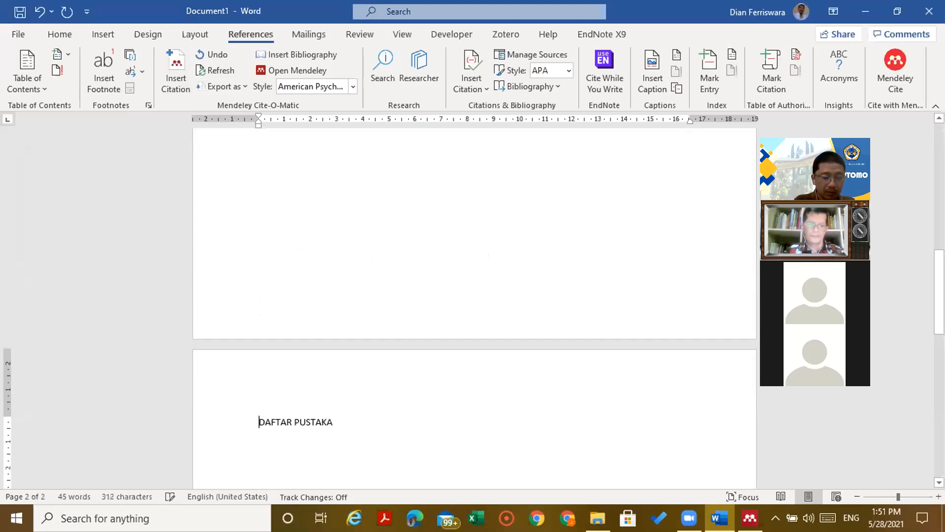
key("ctrl+e")
key("Down")
key("Down")
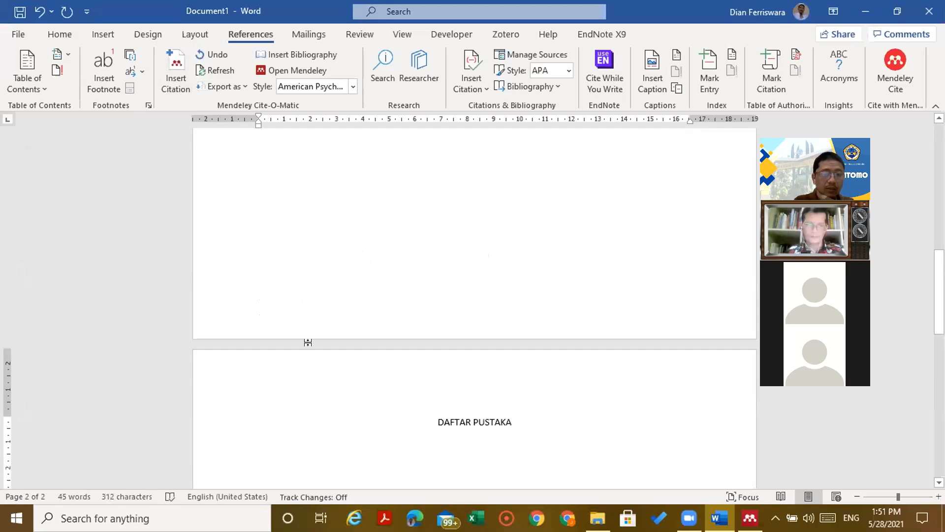
Insert the Mendeley bibliography below the DAFTAR PUSTAKA heading, look over its entries and undo the insertion.
scroll(308, 342, "down", 3)
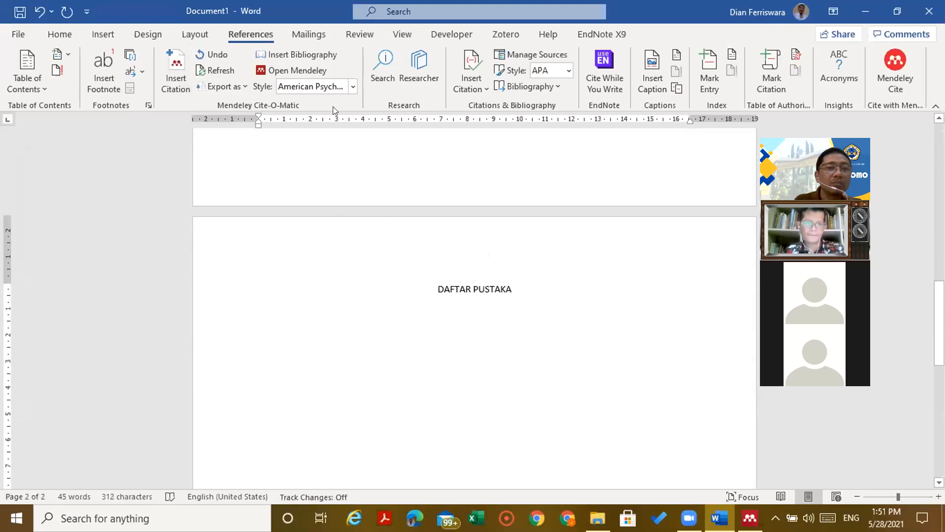
left_click(303, 55)
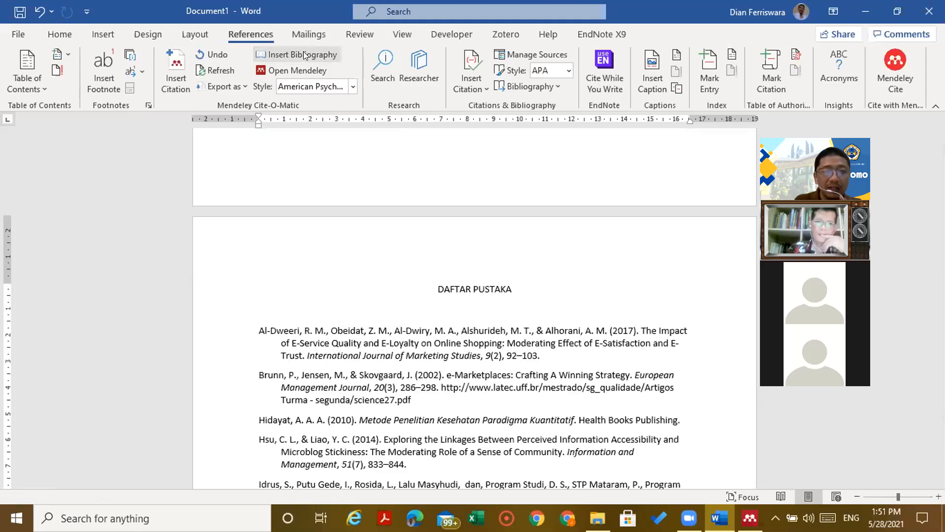
scroll(512, 345, "down", 4)
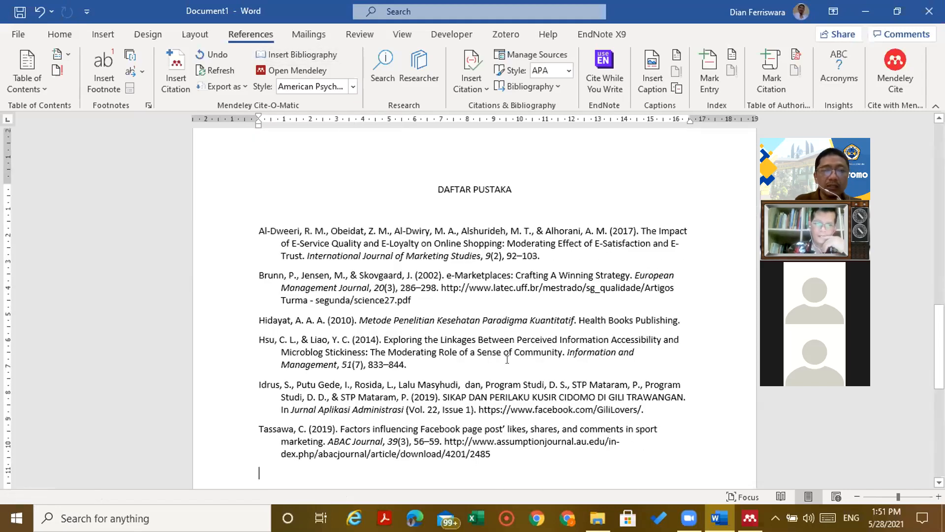
left_click(485, 204)
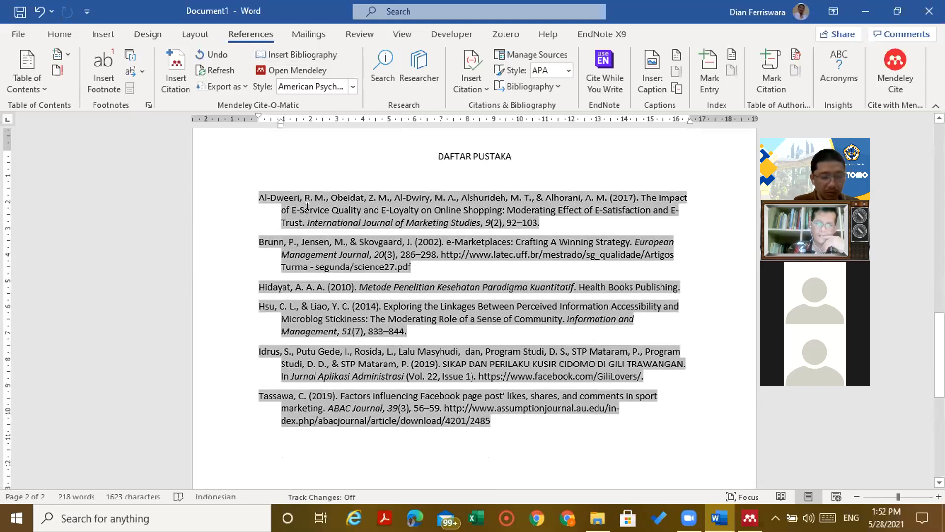
key("ctrl+z")
key("ctrl+z")
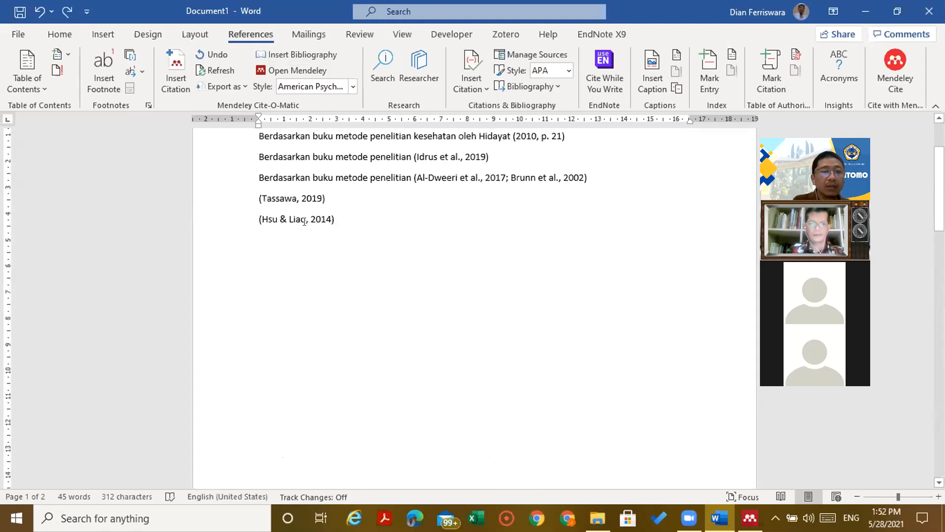
Justify the empty paragraph below the DAFTAR PUSTAKA heading and insert the Mendeley bibliography there.
scroll(371, 287, "down", 12)
left_click(358, 299)
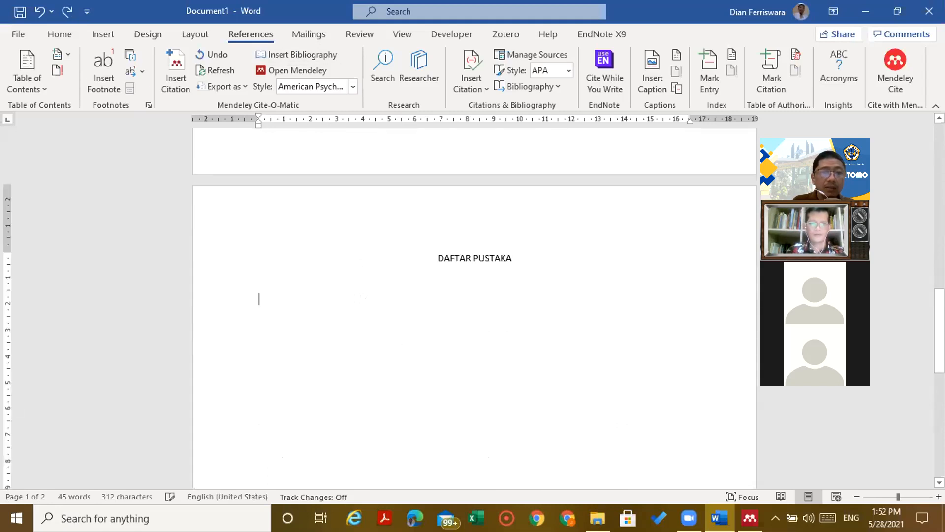
left_click(60, 34)
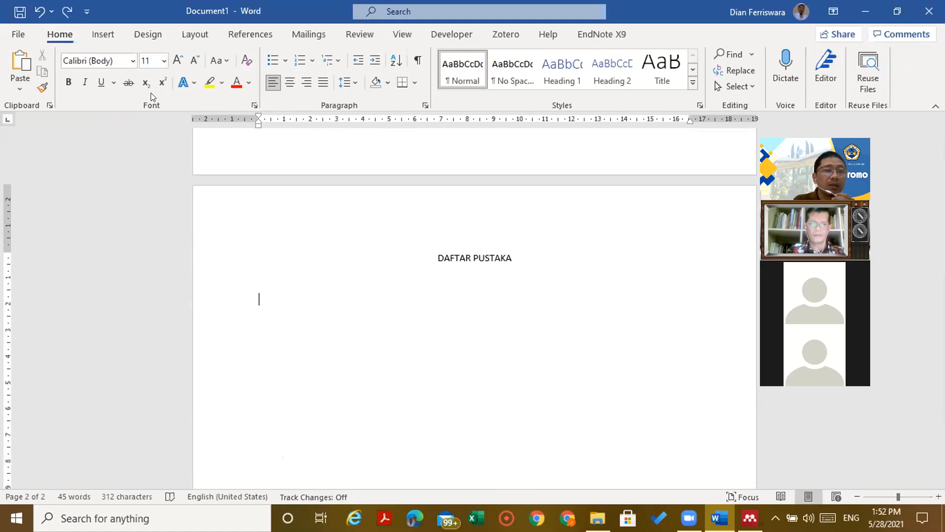
left_click(316, 86)
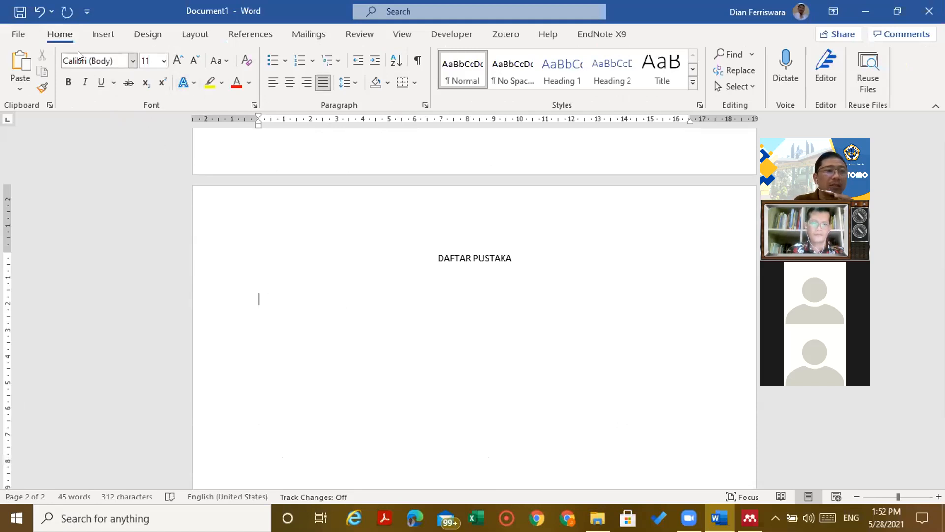
left_click(253, 39)
left_click(292, 55)
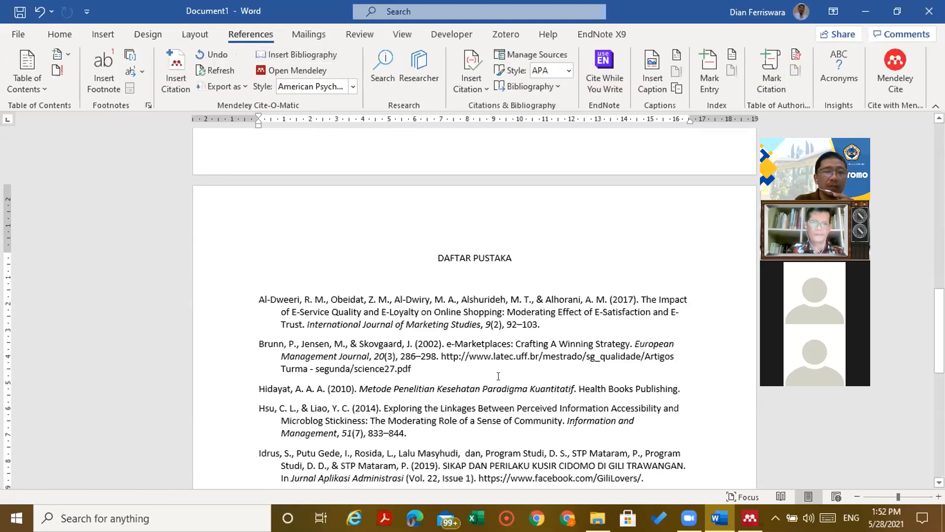
Justify all entries of the inserted bibliography, from the Al-Dweeri reference through the Tassawa reference.
left_click(685, 308)
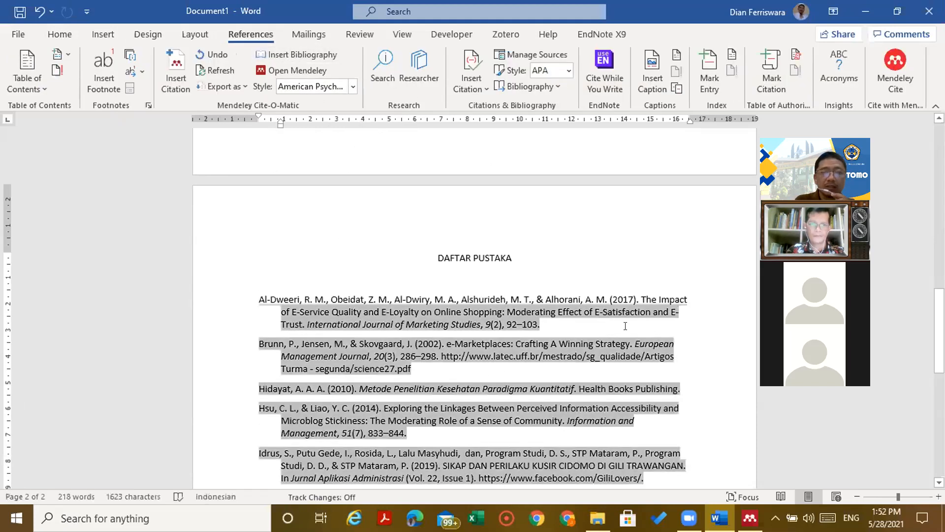
left_click(69, 36)
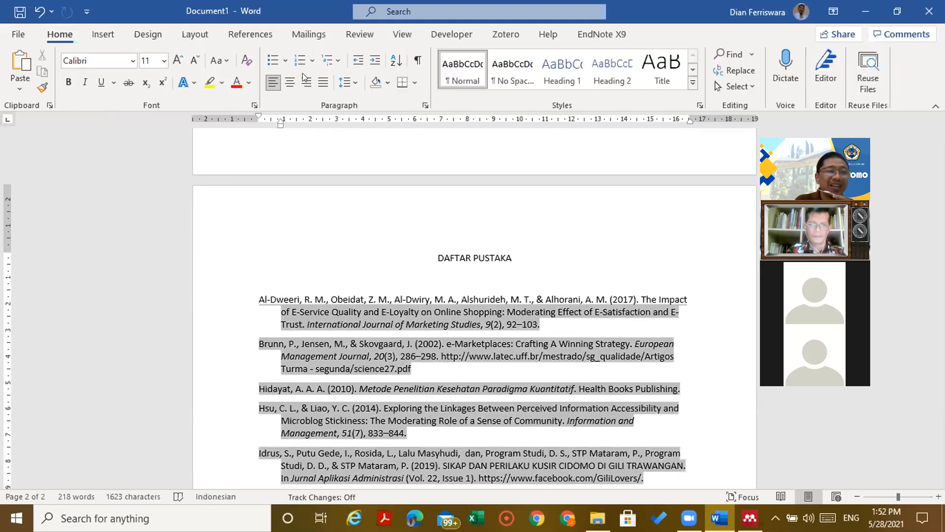
left_click(323, 82)
left_click_drag(506, 343, 537, 465)
scroll(540, 425, "down", 2)
key("Caps_Lock")
key("Caps_Lock")
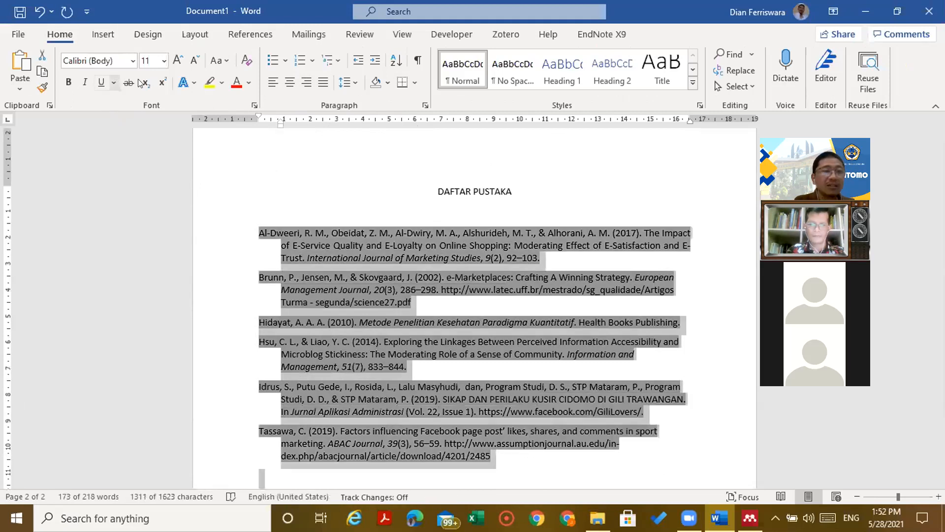
left_click(324, 83)
left_click(422, 290)
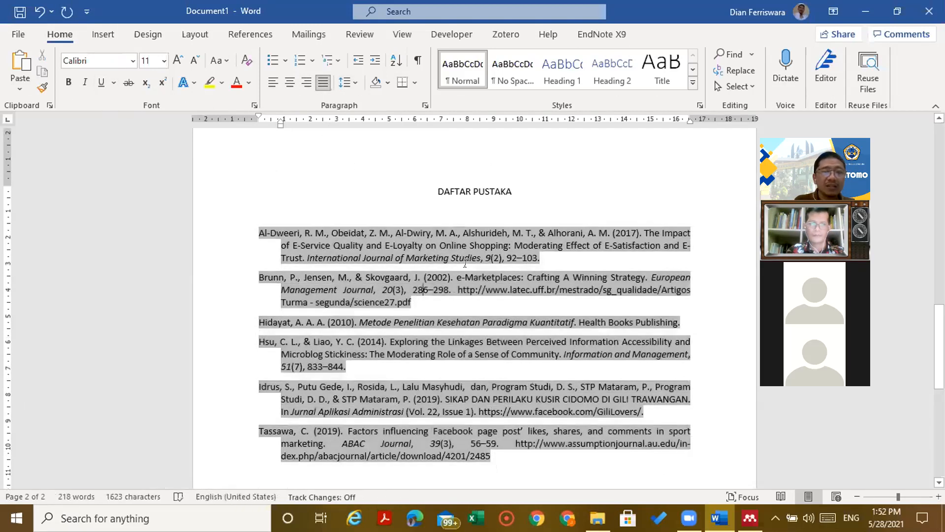
Compare the in-text citations on the first page with the entries in the DAFTAR PUSTAKA bibliography.
left_click(262, 230)
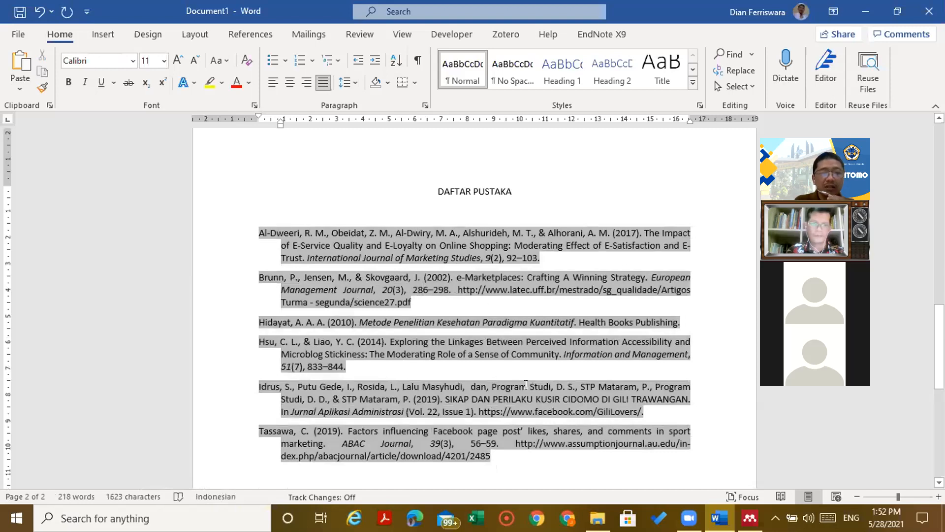
scroll(526, 394, "down", 1)
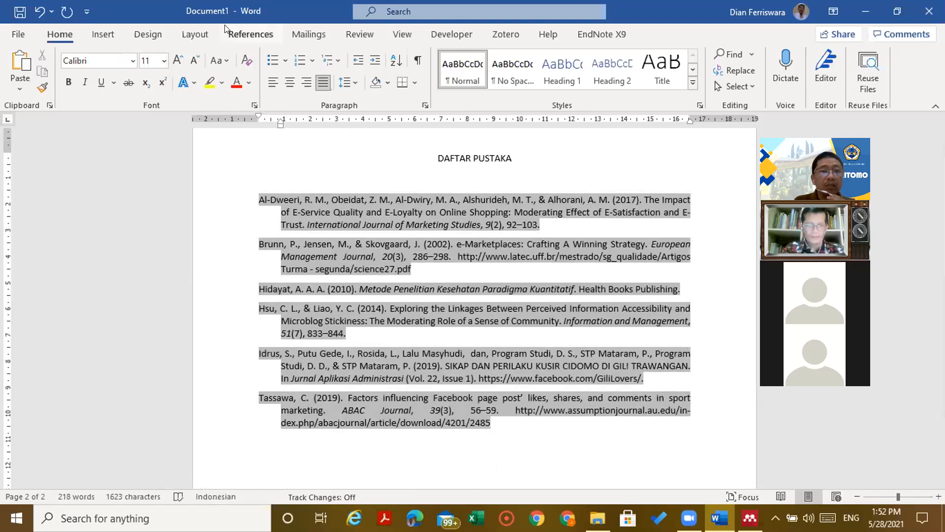
left_click(238, 30)
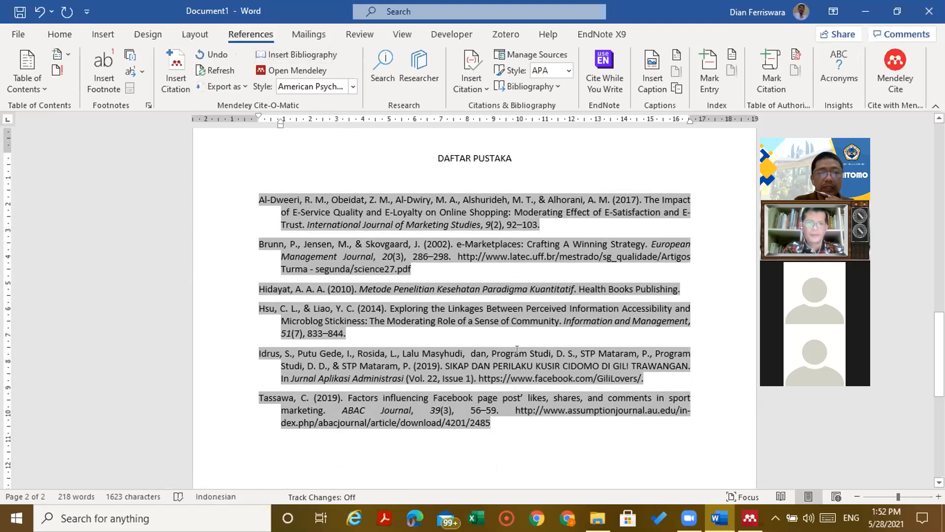
scroll(517, 350, "up", 15)
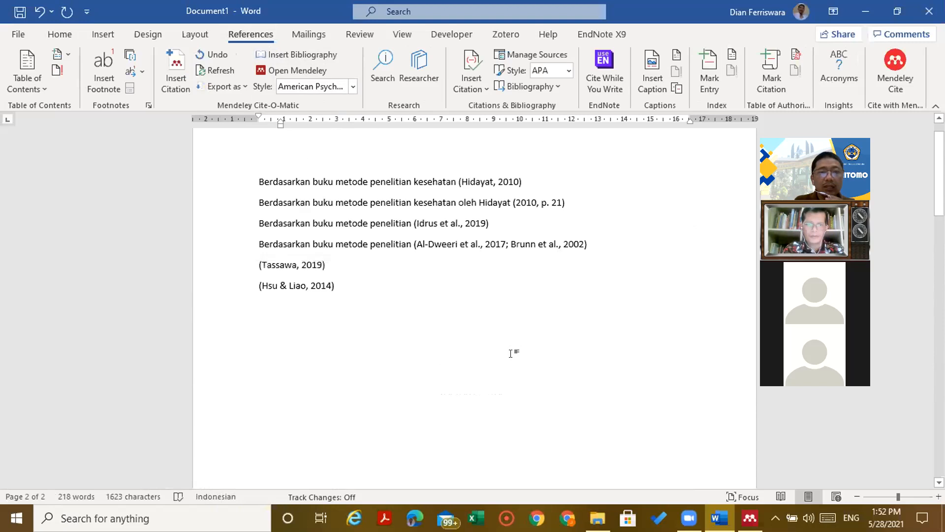
scroll(512, 353, "up", 1)
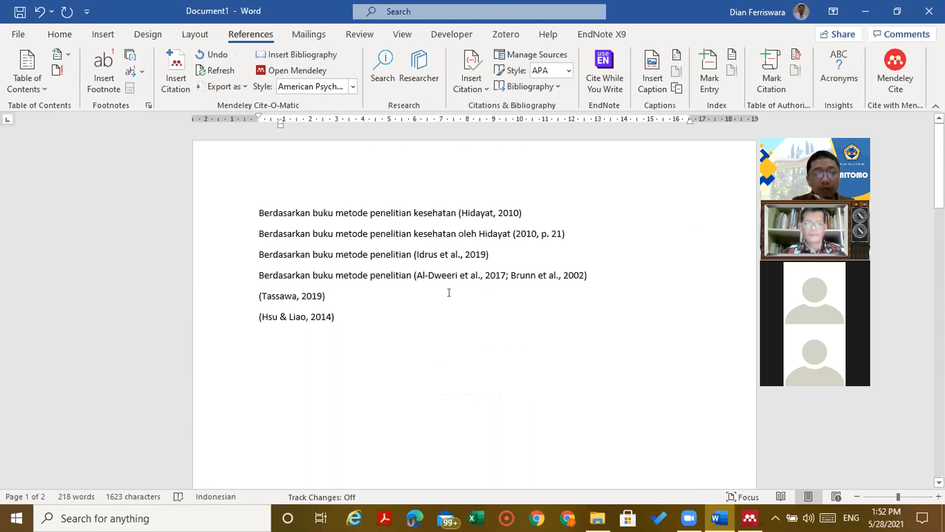
scroll(465, 306, "down", 5)
scroll(465, 306, "down", 10)
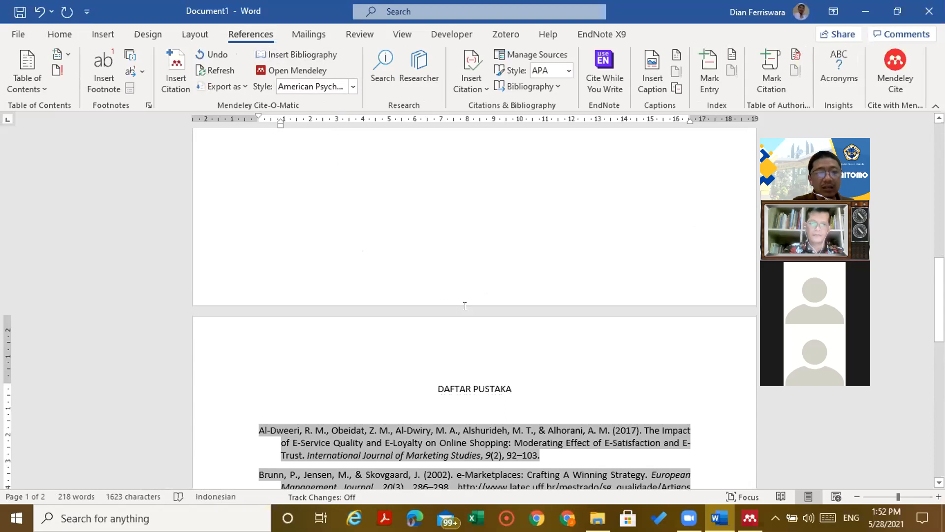
scroll(498, 350, "up", 10)
scroll(506, 274, "down", 10)
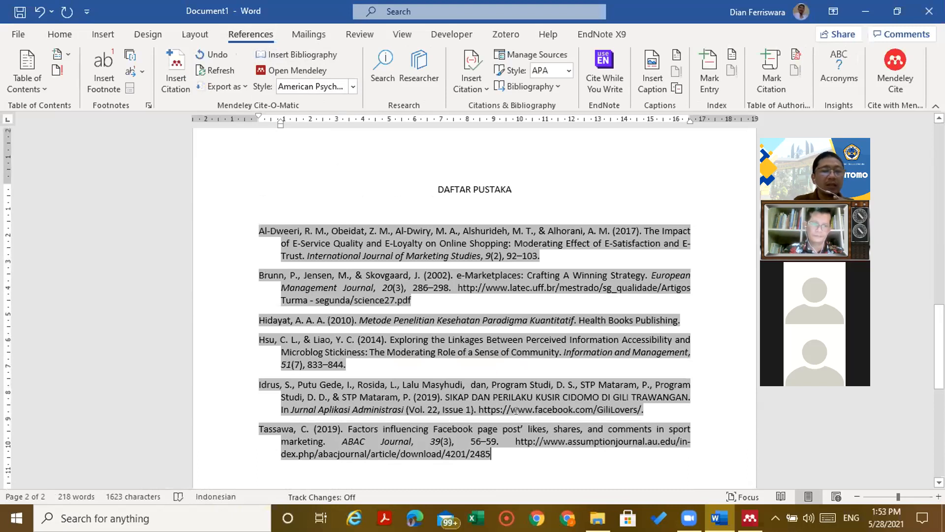
scroll(508, 407, "up", 10)
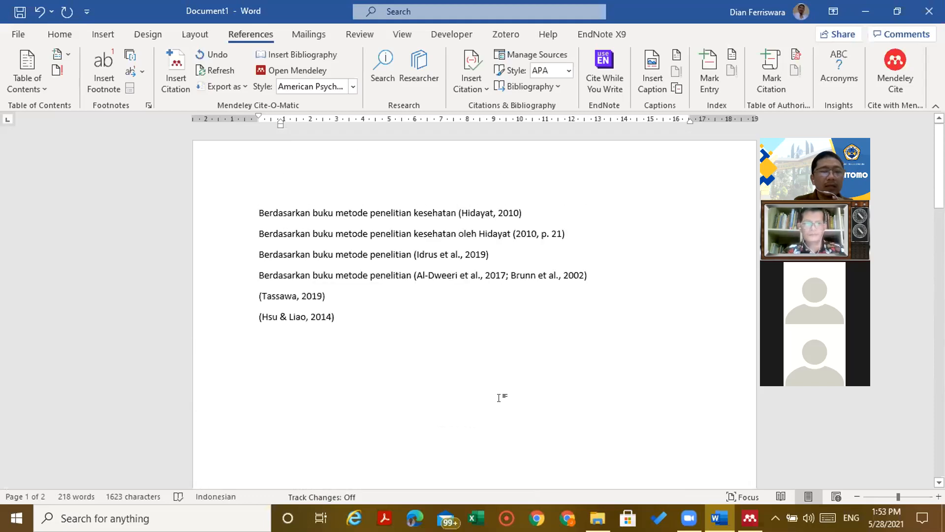
scroll(512, 394, "down", 15)
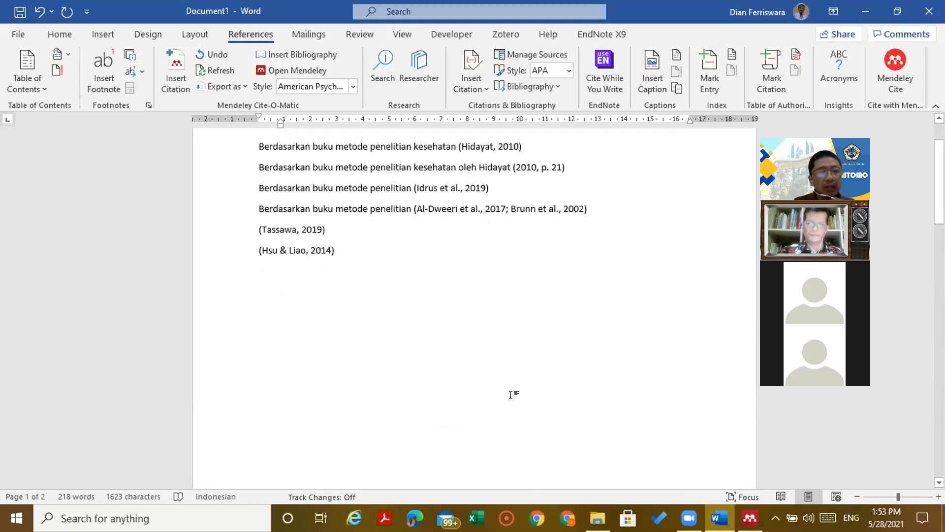
scroll(497, 398, "down", 5)
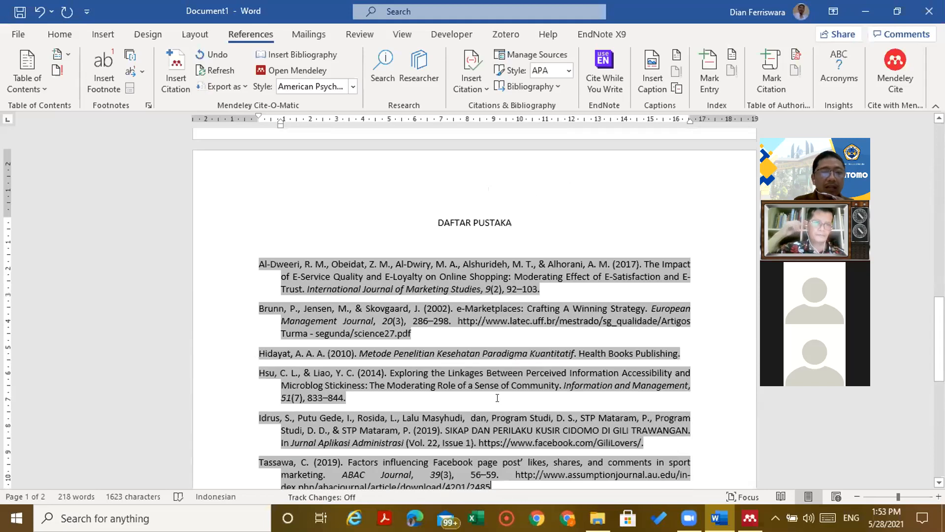
scroll(490, 315, "up", 2)
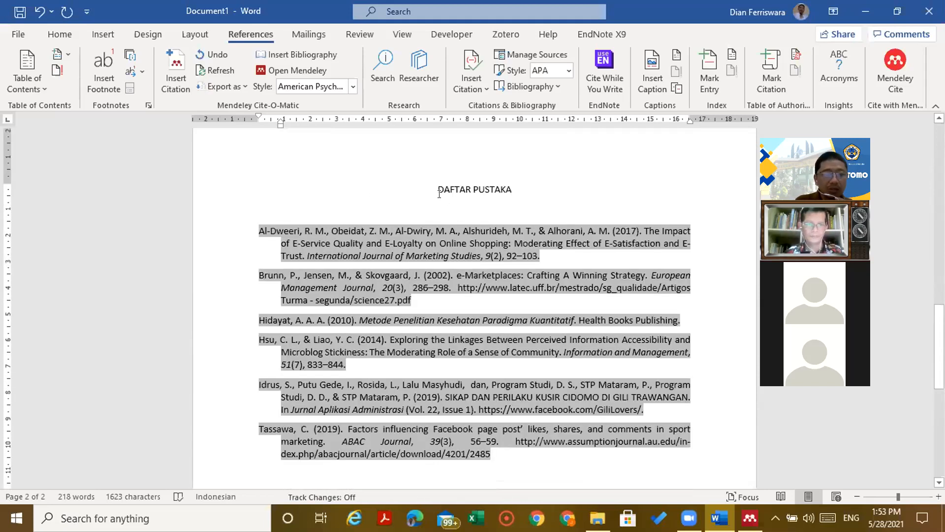
scroll(509, 337, "down", 3)
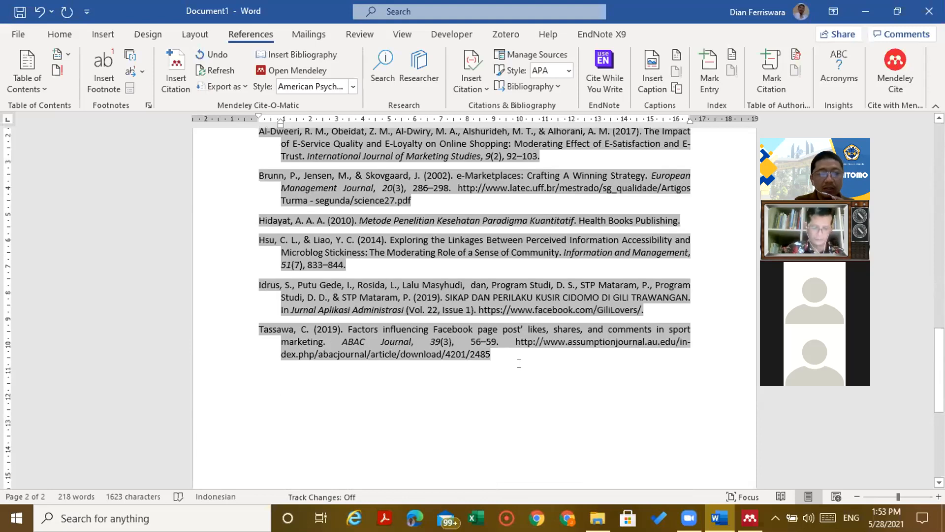
Start a new page after the bibliography and insert a Mendeley citation of the 1997 book Social Reality there.
left_click(259, 394)
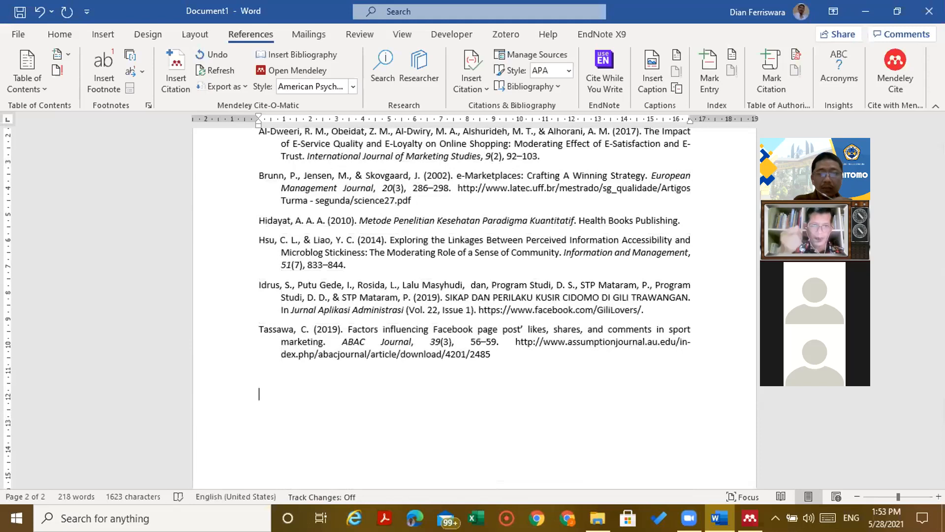
scroll(528, 349, "up", 5)
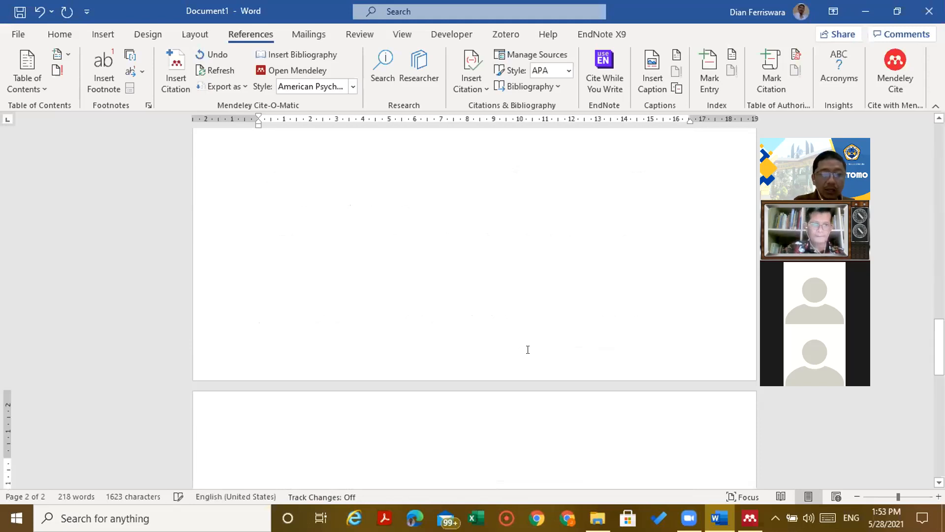
scroll(528, 349, "down", 3)
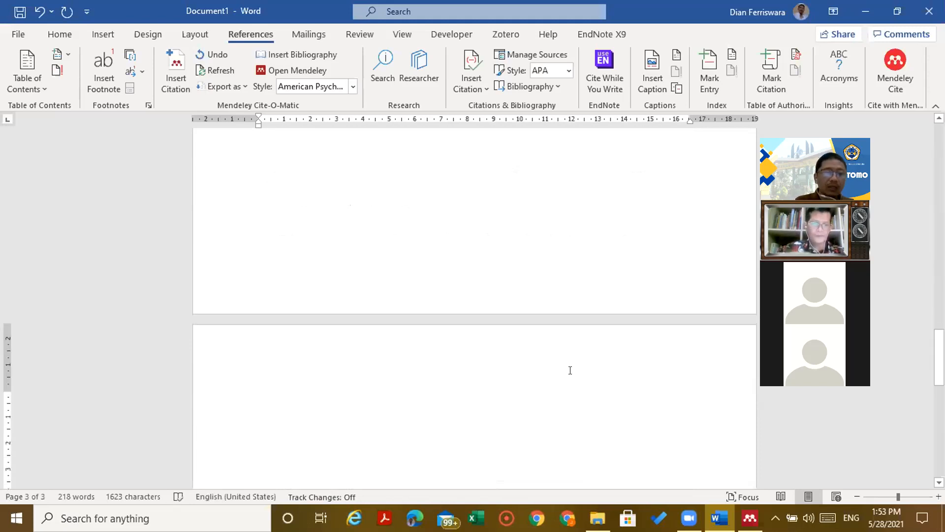
left_click(176, 74)
left_click(388, 435)
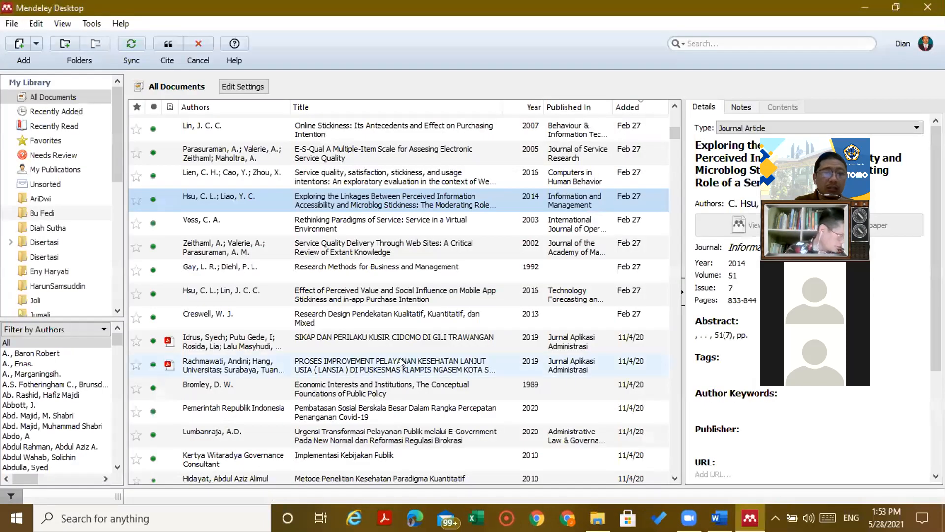
scroll(395, 363, "down", 4)
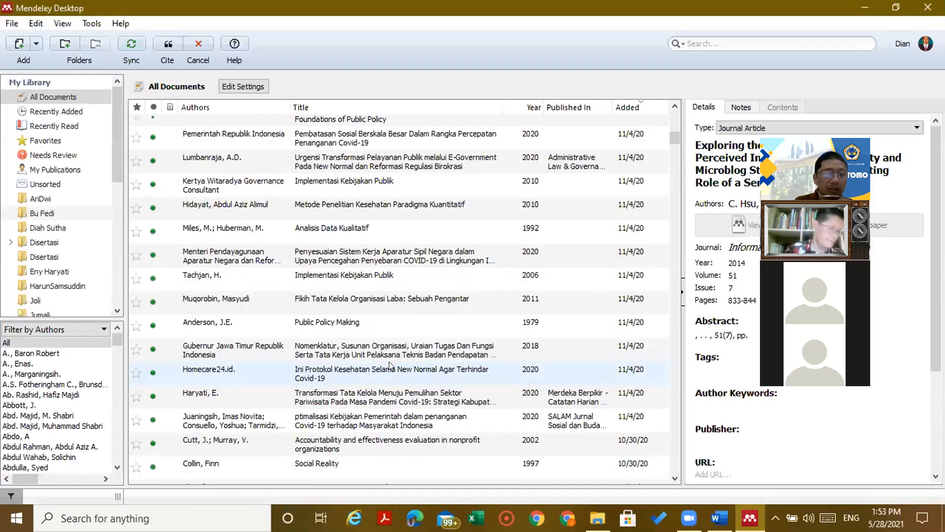
scroll(370, 374, "down", 4)
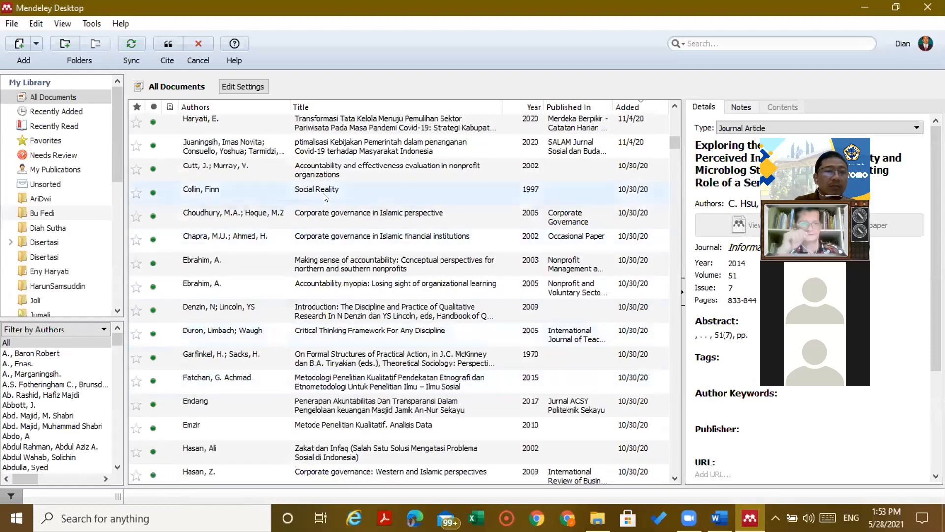
left_click(324, 197)
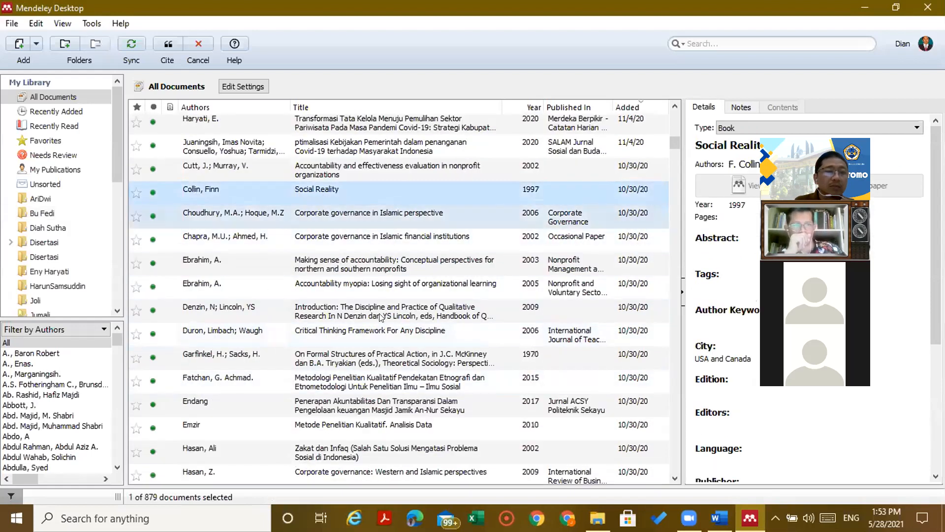
left_click(169, 43)
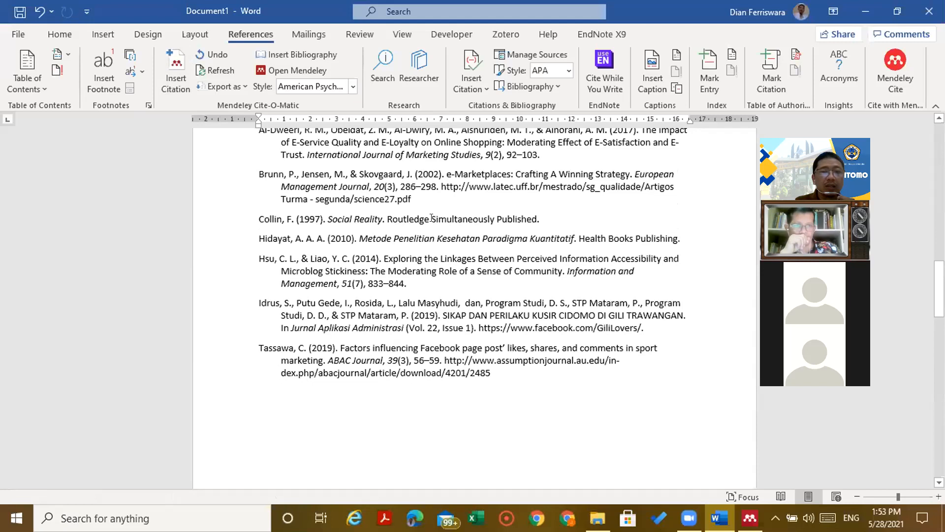
Check the citations on the first page, the new Collin citation on the last page, and its entry in the DAFTAR PUSTAKA.
scroll(428, 226, "up", 15)
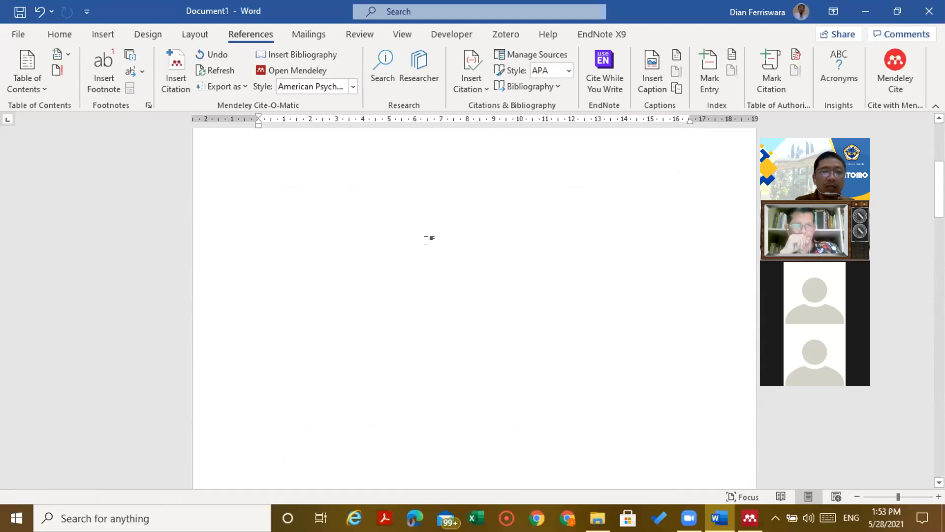
scroll(419, 248, "up", 1)
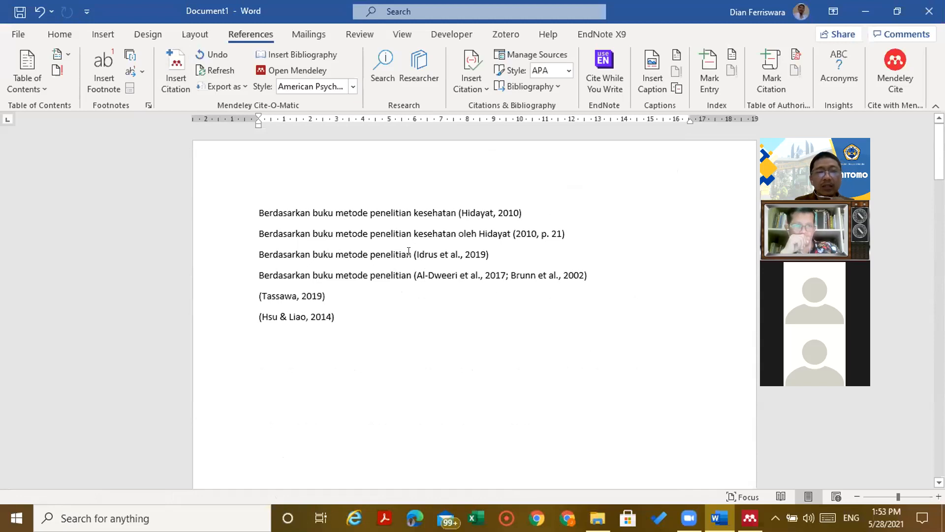
left_click(409, 303)
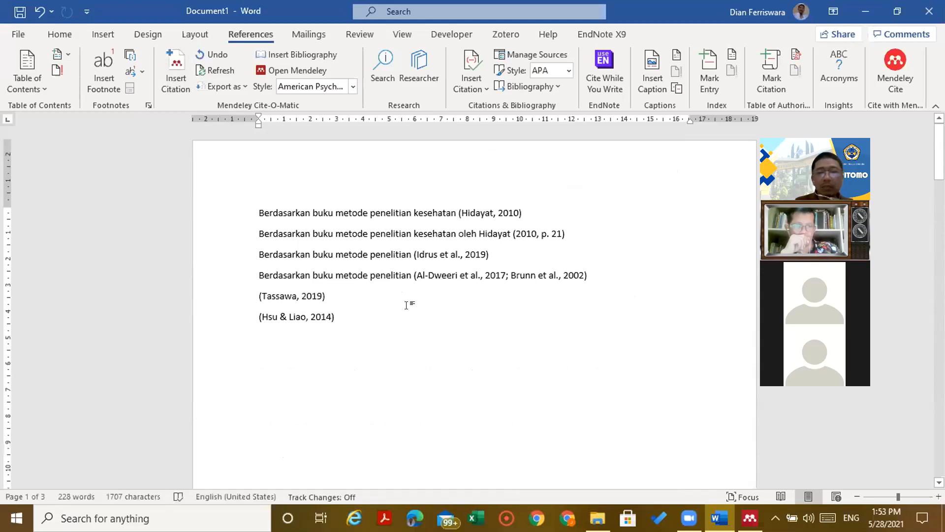
scroll(471, 327, "down", 2)
scroll(465, 333, "down", 10)
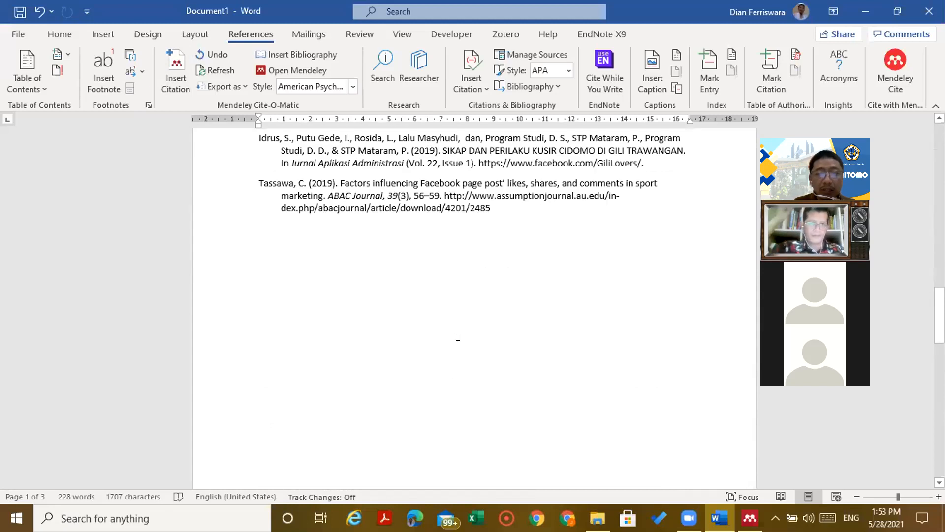
scroll(458, 336, "down", 5)
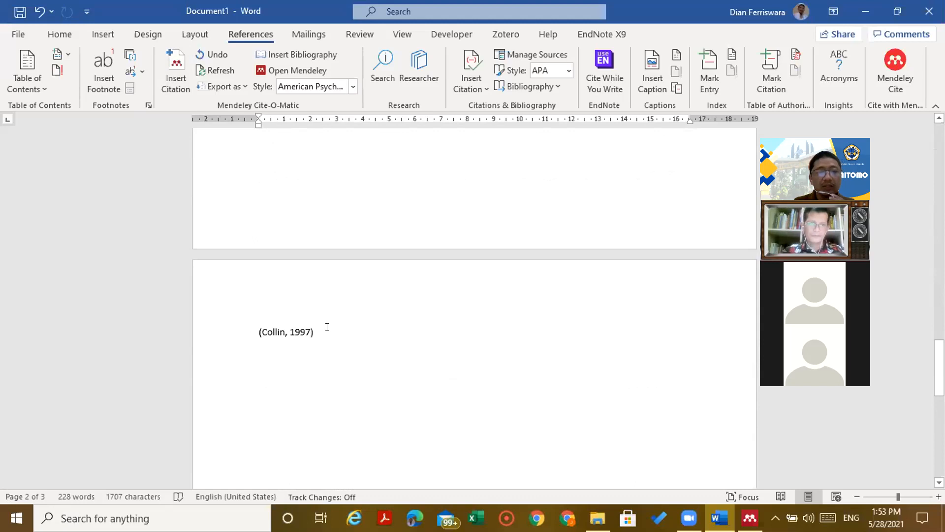
left_click(310, 321)
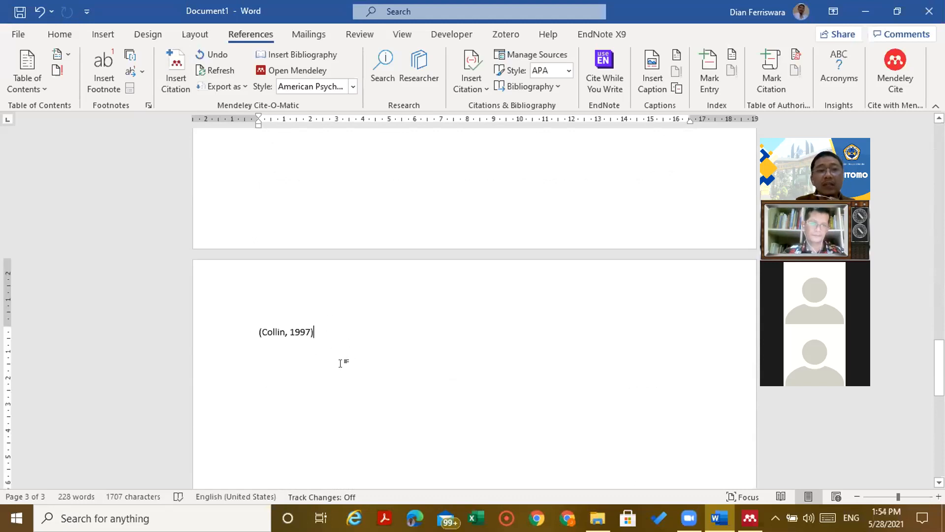
scroll(345, 367, "up", 5)
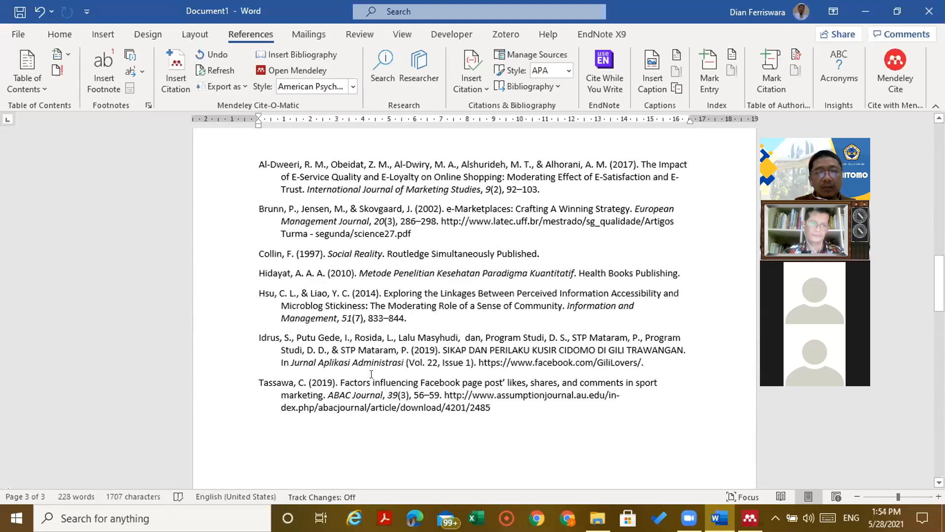
scroll(371, 374, "up", 2)
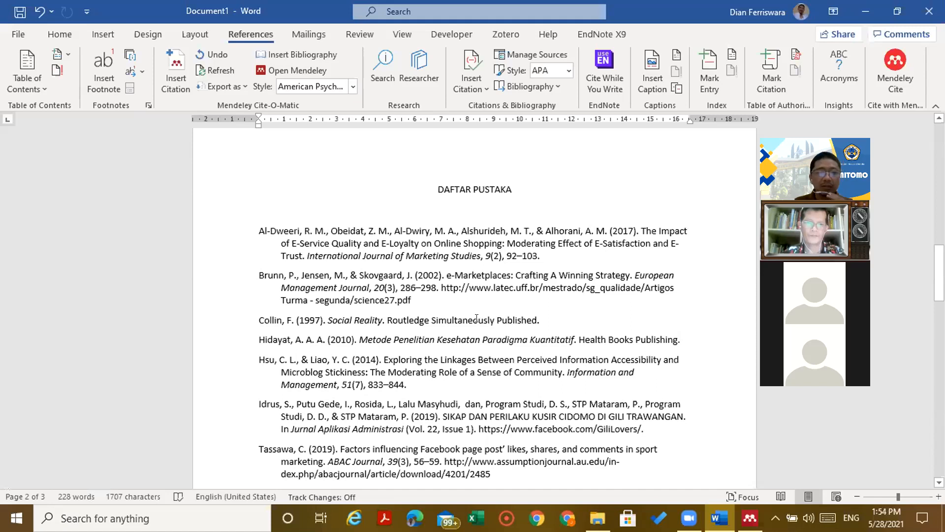
Switch the Mendeley citation style to IEEE and review the numbered citations and the DAFTAR PUSTAKA entries.
scroll(482, 327, "up", 10)
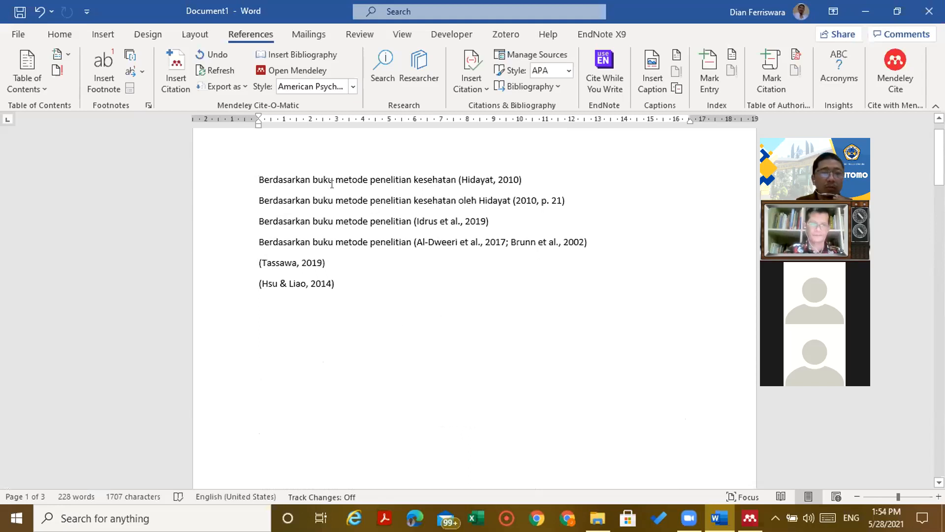
left_click(348, 86)
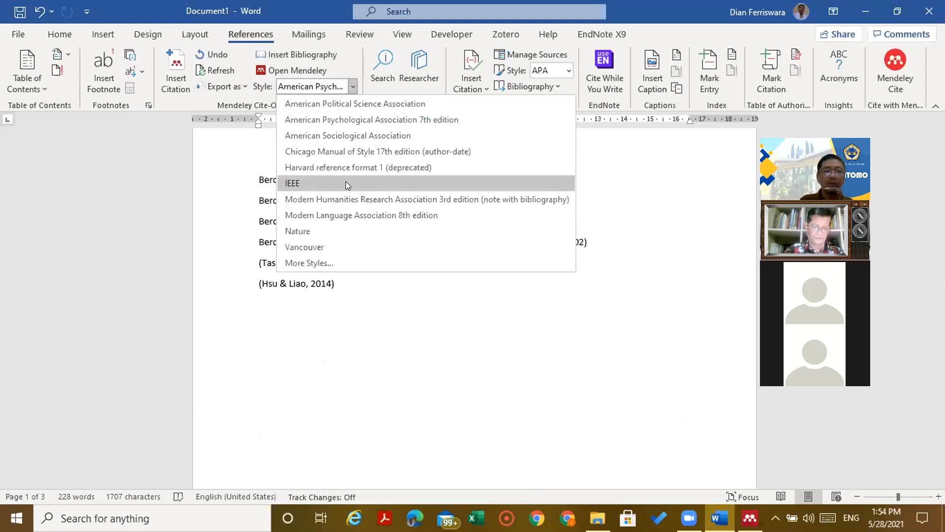
left_click(314, 182)
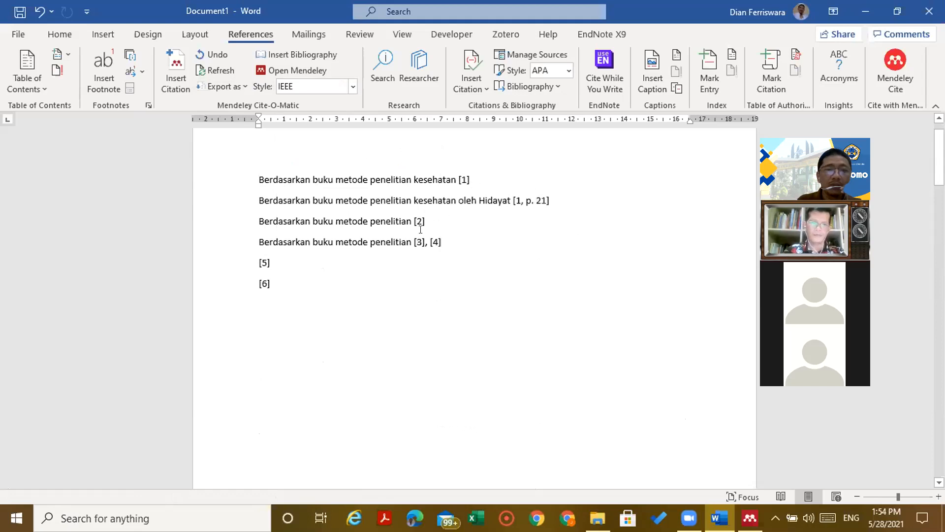
left_click(518, 199)
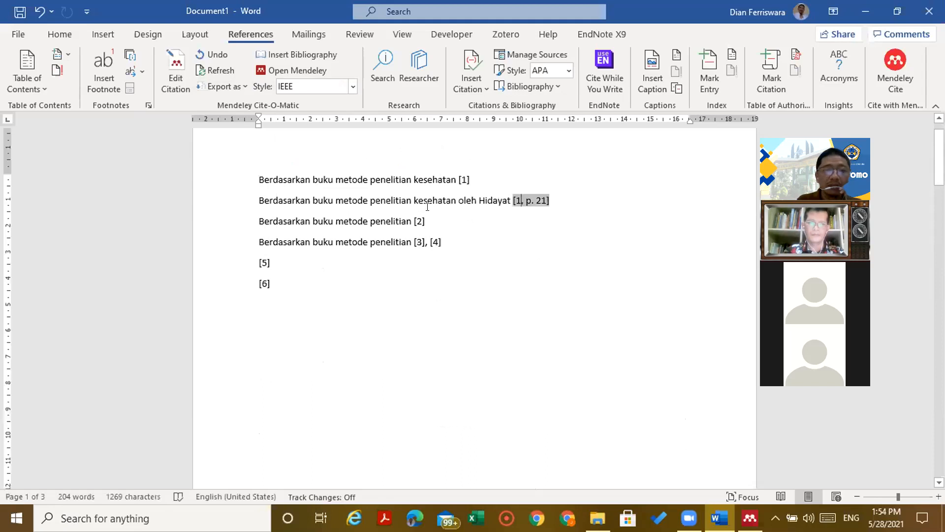
scroll(457, 240, "down", 15)
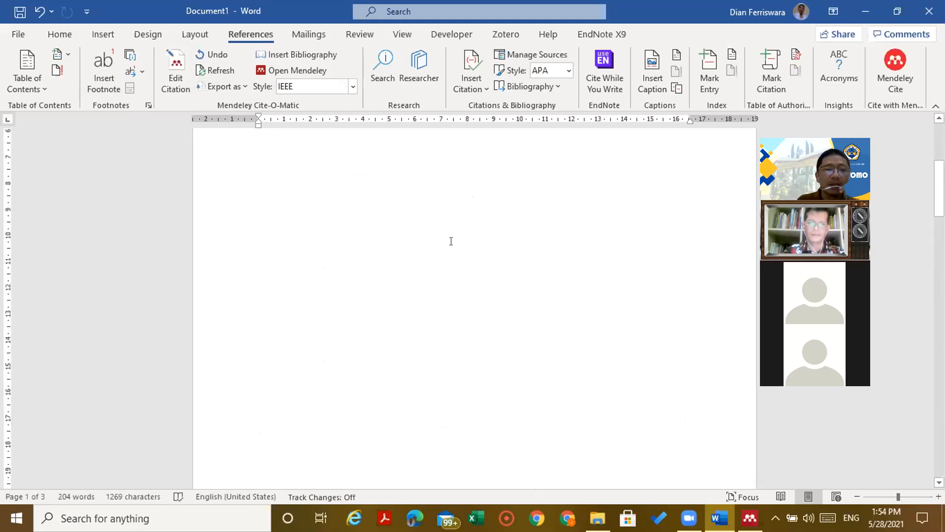
scroll(308, 253, "down", 2)
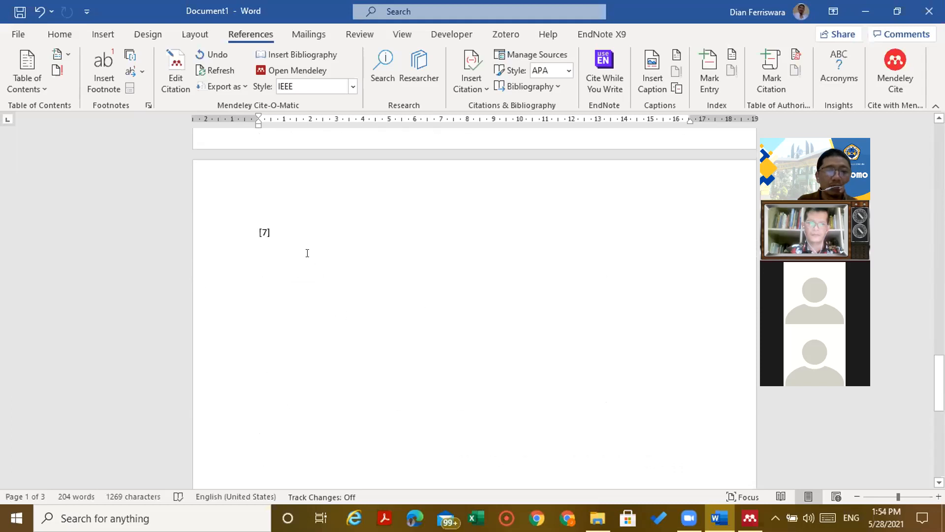
scroll(400, 321, "up", 5)
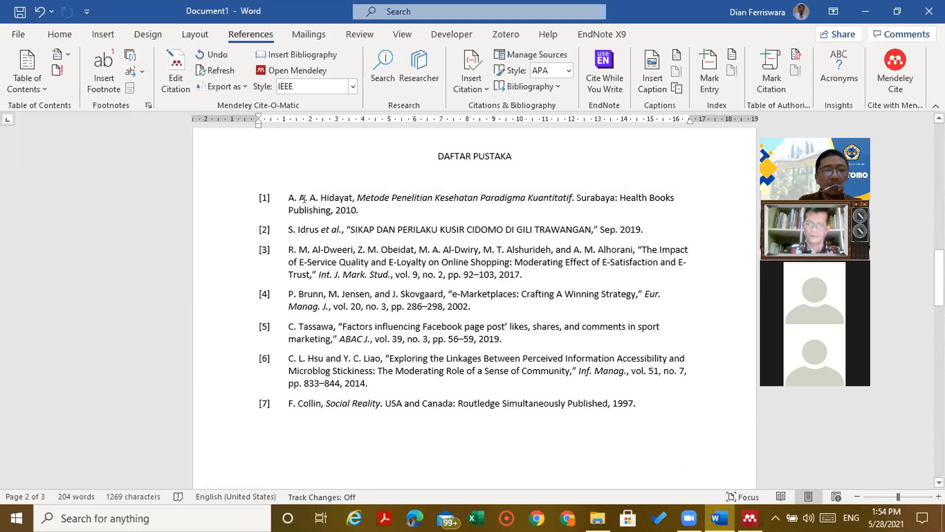
Switch the citation style to Modern Humanities Research Association 3rd edition (note with bibliography) and review the footnotes and the DAFTAR PUSTAKA.
left_click(354, 86)
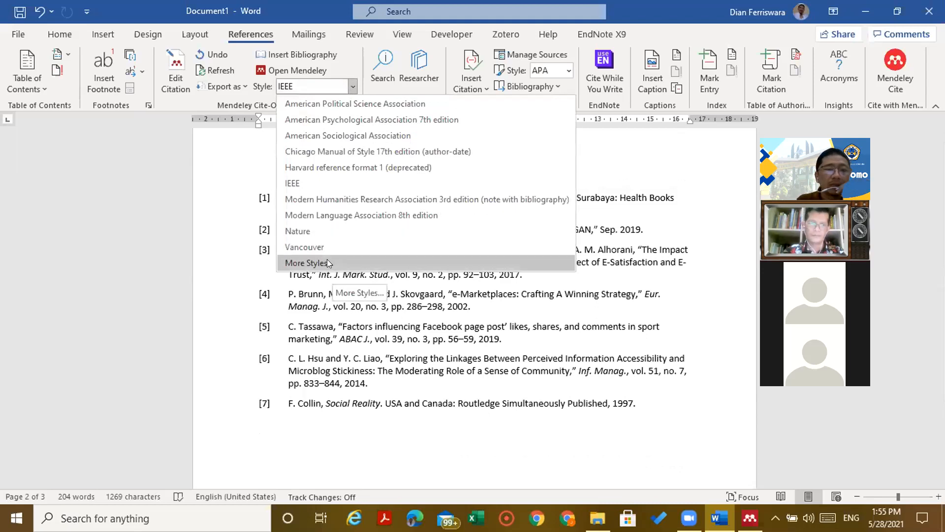
left_click(328, 202)
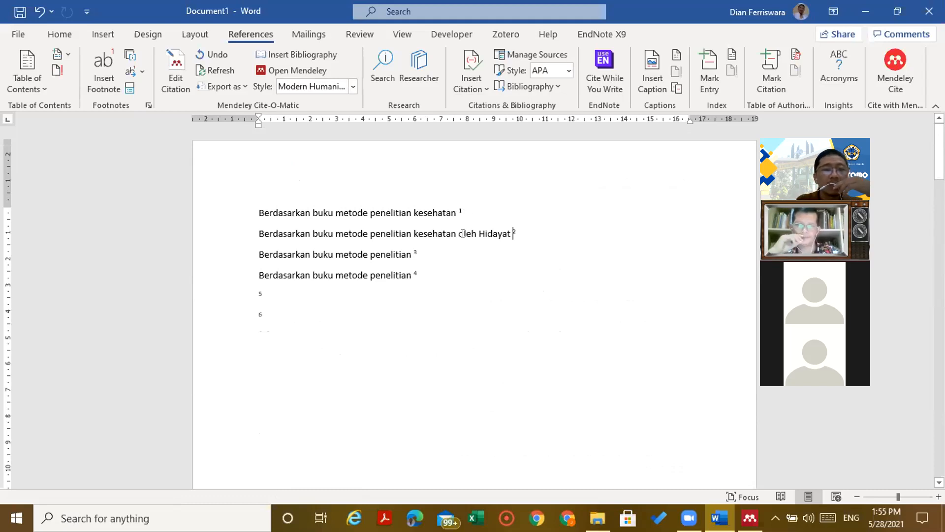
scroll(403, 226, "down", 8)
scroll(398, 248, "down", 4)
scroll(388, 248, "up", 2)
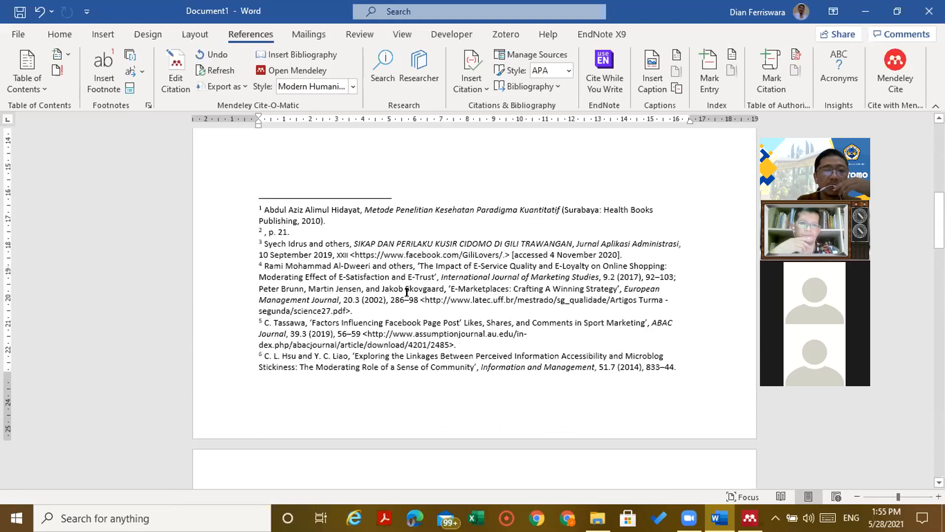
left_click(447, 296)
left_click(437, 265)
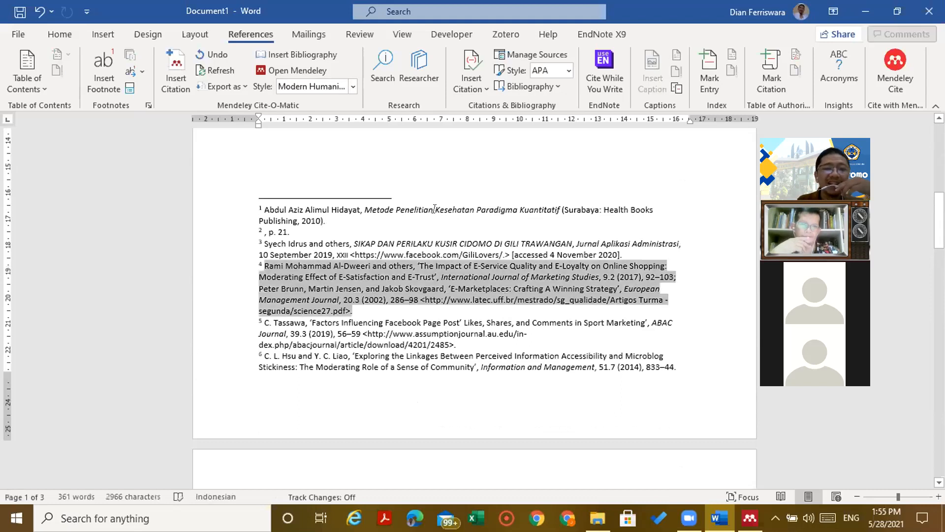
scroll(419, 278, "down", 5)
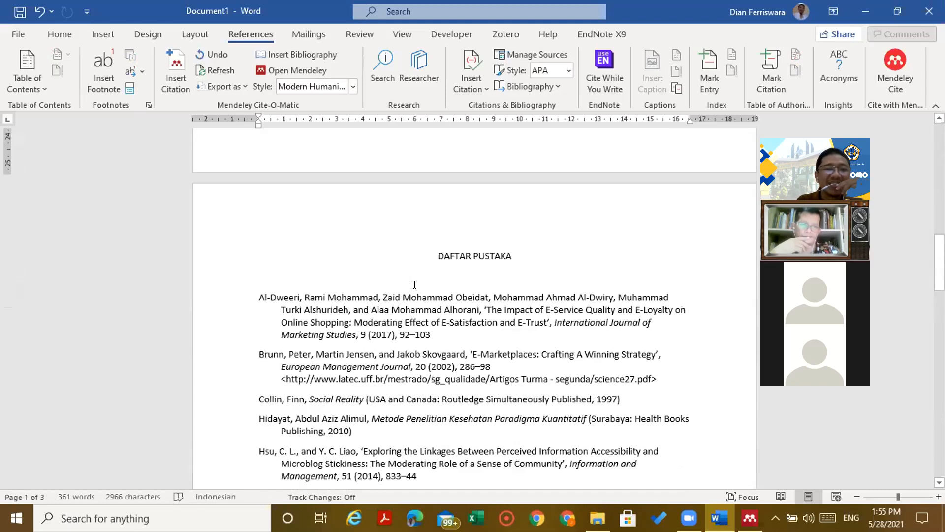
scroll(417, 282, "up", 5)
scroll(426, 320, "down", 2)
scroll(425, 321, "down", 6)
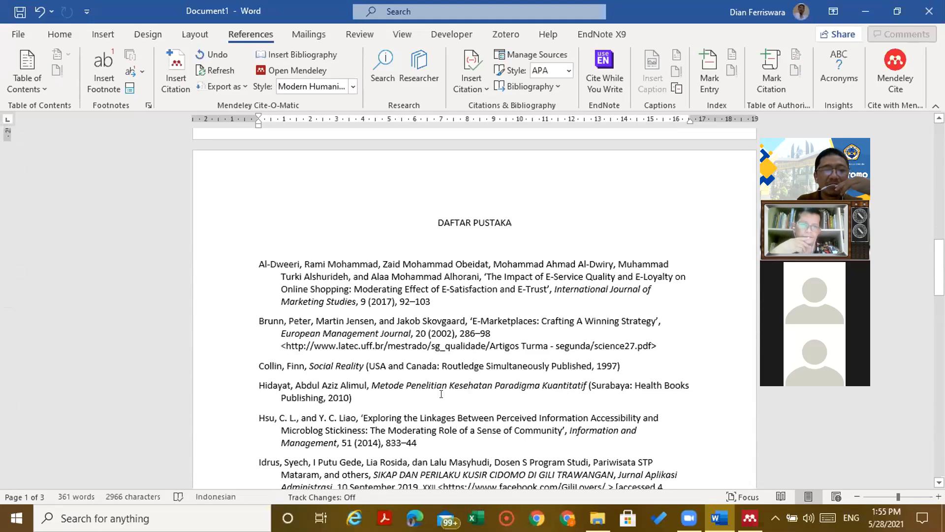
scroll(349, 174, "up", 10)
scroll(350, 173, "up", 2)
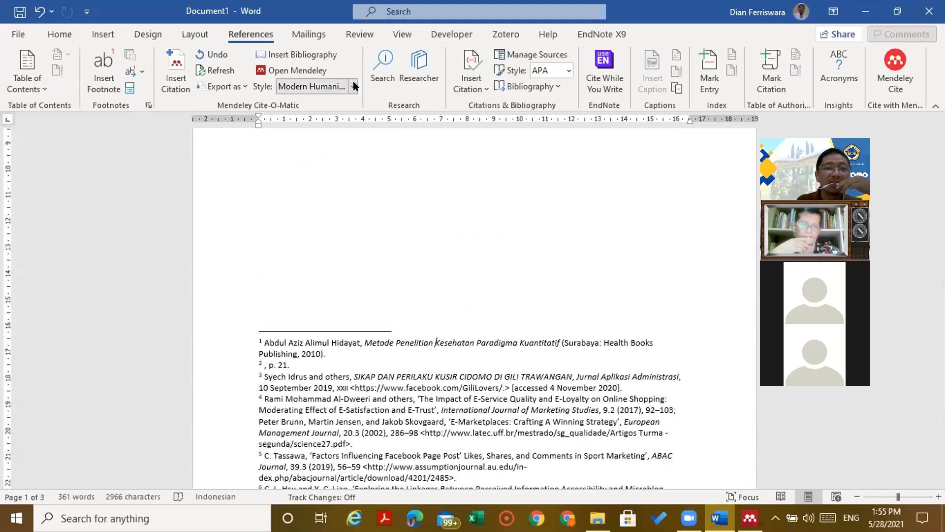
Set the Mendeley citation style back to American Psychological Association 7th edition and review the in-text citations and the DAFTAR PUSTAKA.
left_click(351, 88)
left_click(348, 120)
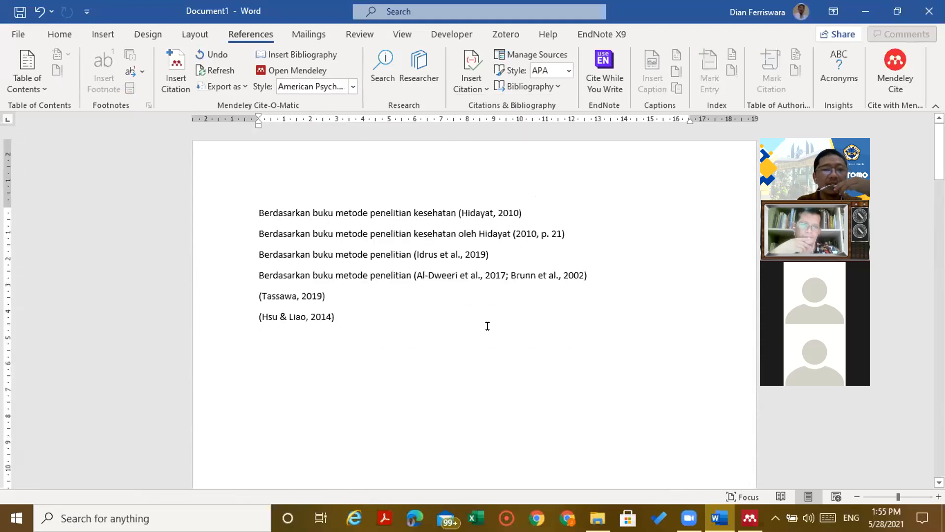
left_click(353, 87)
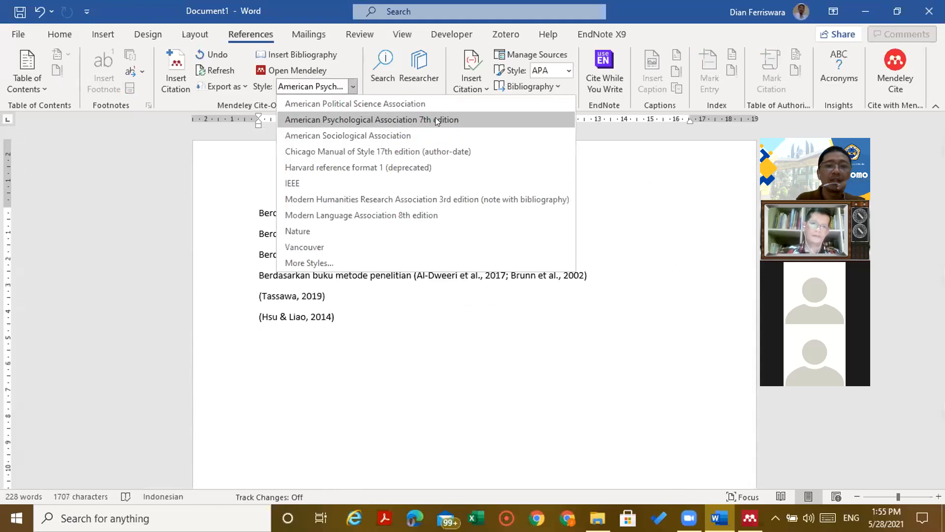
left_click(479, 121)
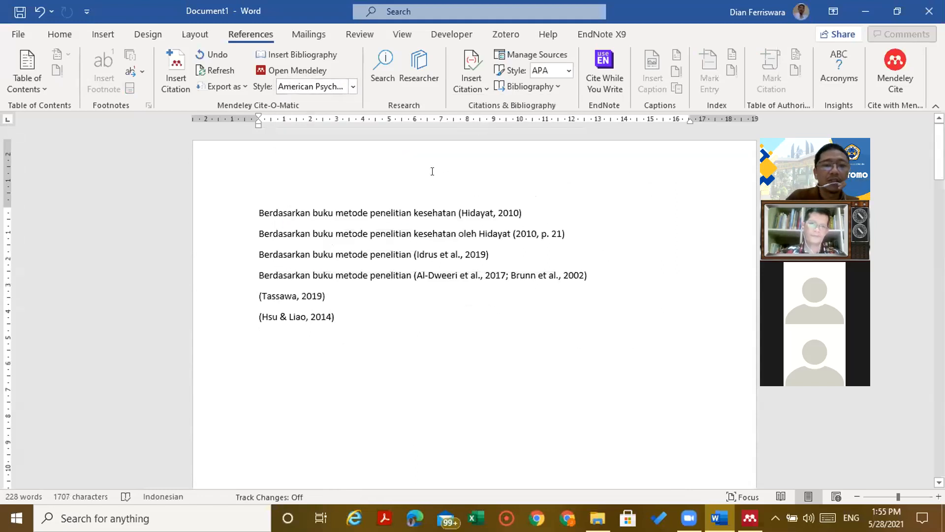
scroll(372, 351, "down", 7)
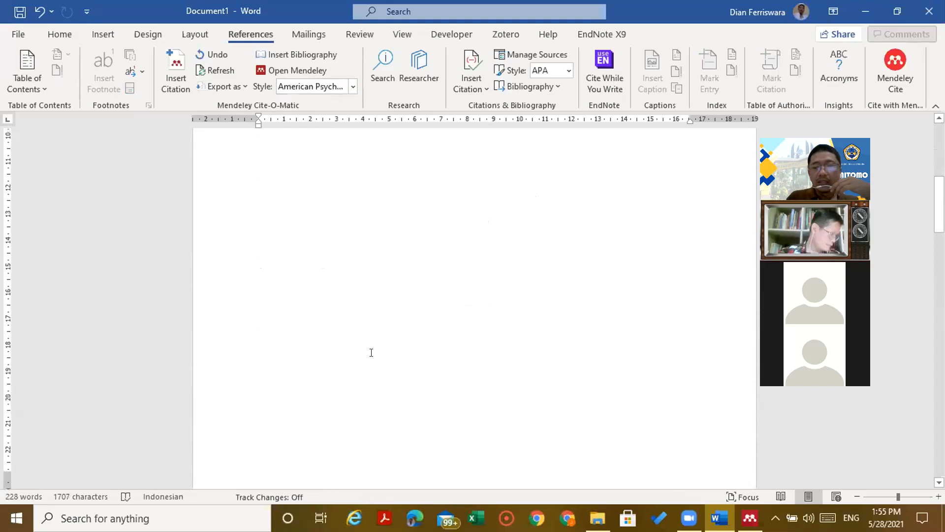
scroll(371, 353, "down", 5)
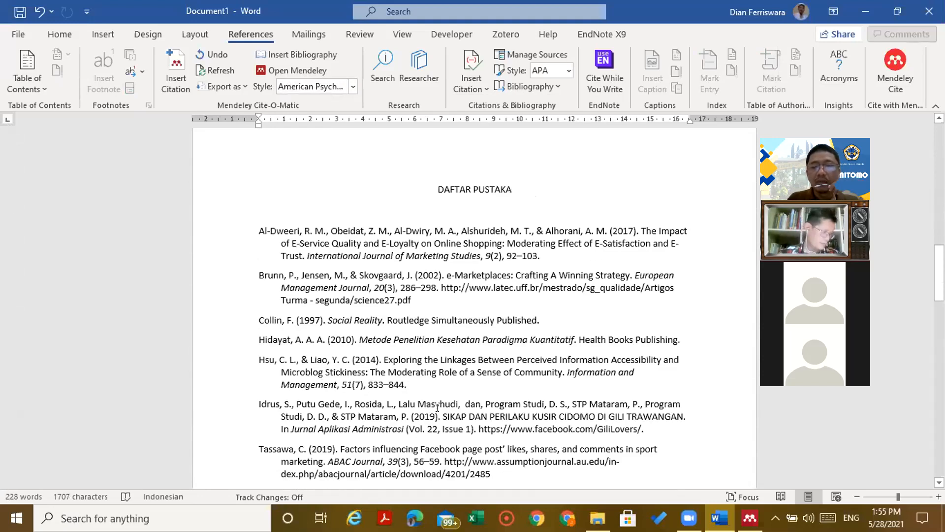
Justify all the reference entries under the DAFTAR PUSTAKA heading.
scroll(439, 408, "up", 3)
scroll(439, 410, "down", 2)
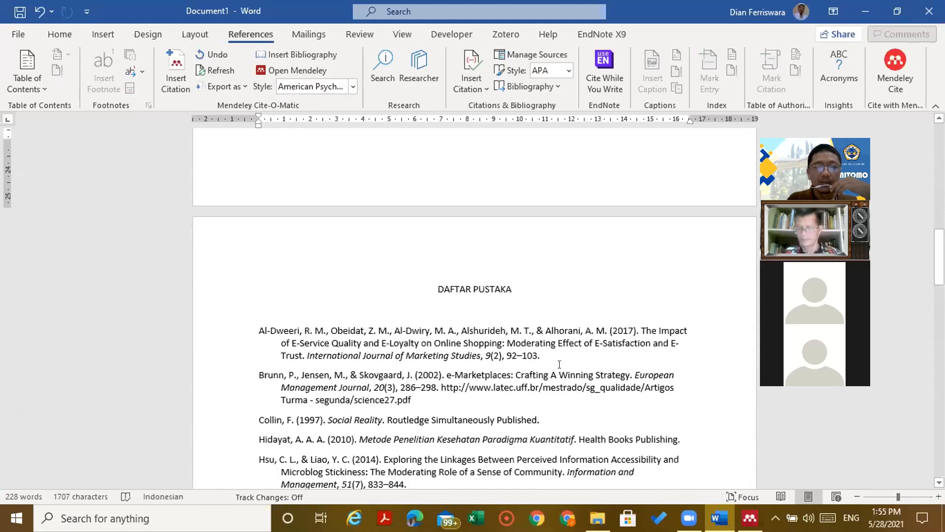
left_click(558, 356)
key("Up")
key("Up")
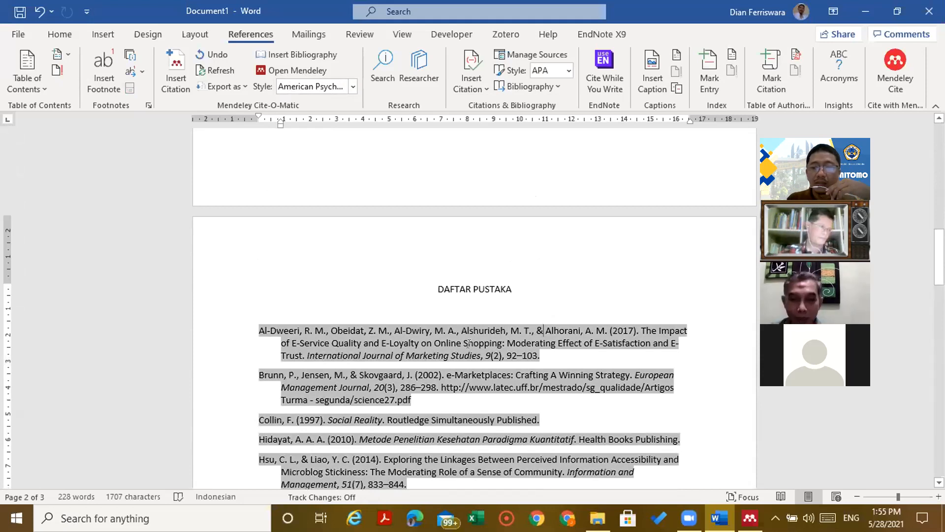
left_click_drag(294, 330, 425, 394)
left_click(61, 35)
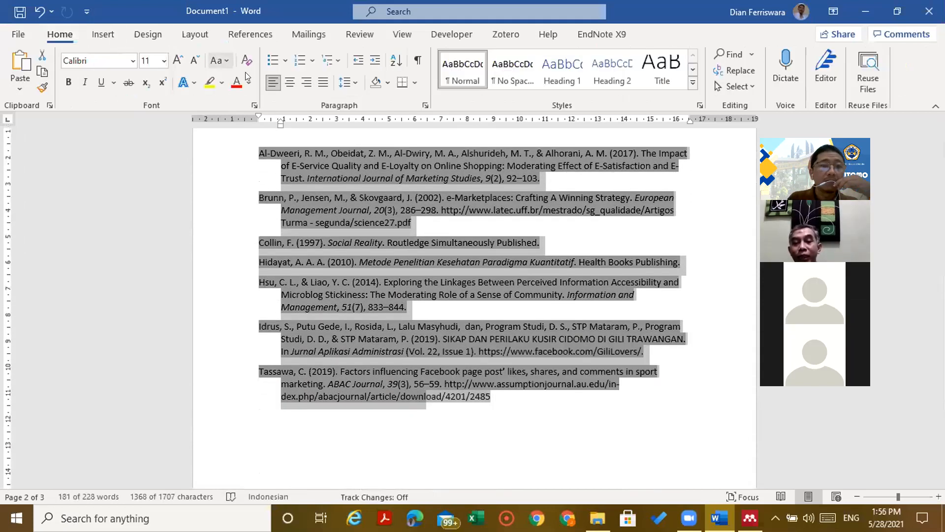
left_click(323, 82)
left_click(468, 227)
scroll(465, 338, "up", 15)
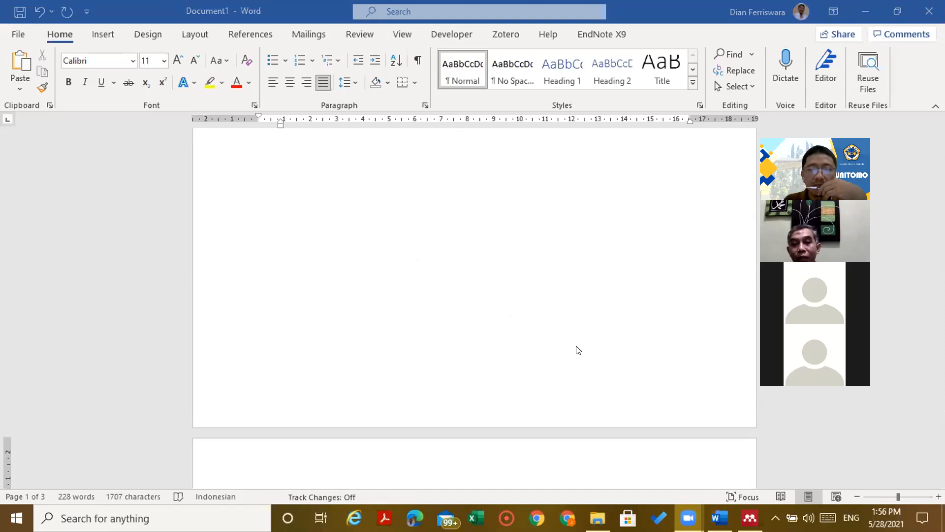
scroll(578, 350, "up", 3)
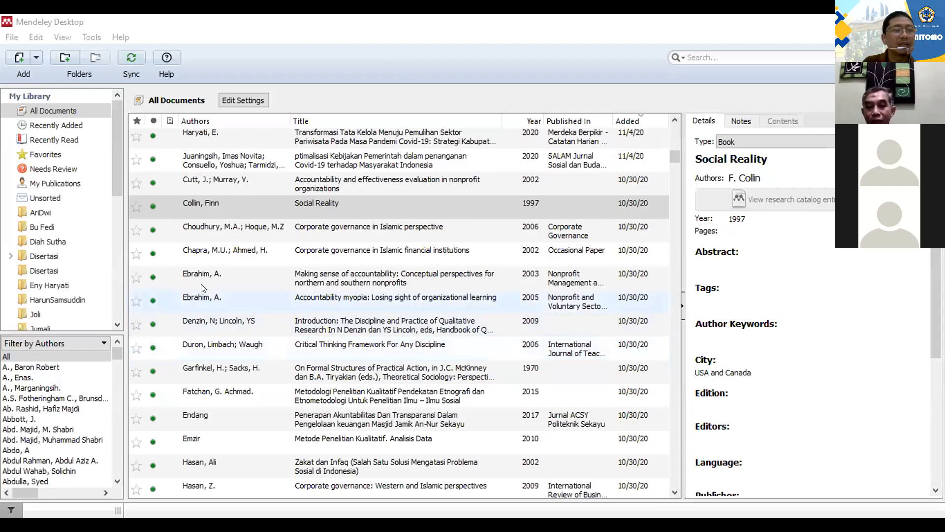
Switch to Mendeley Desktop, start a manual entry of type Book, and examine the fields it offers.
left_click(36, 58)
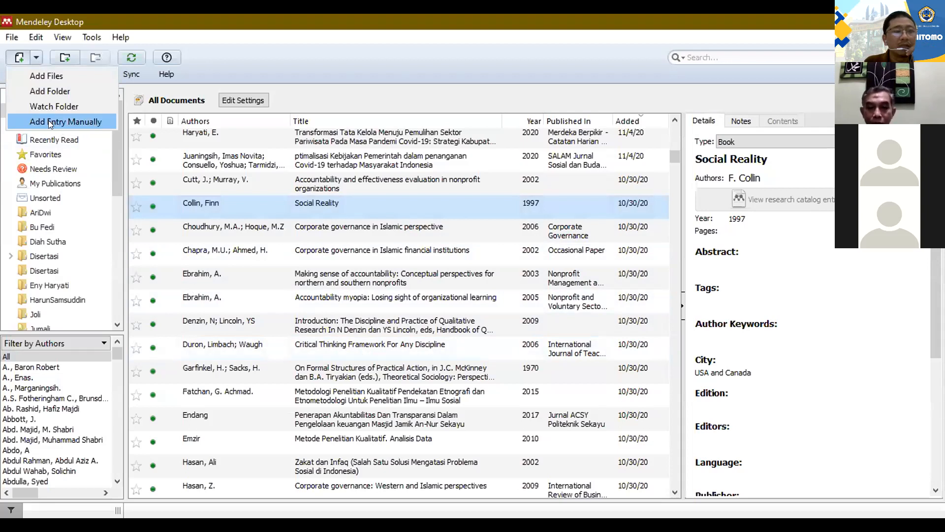
left_click(101, 121)
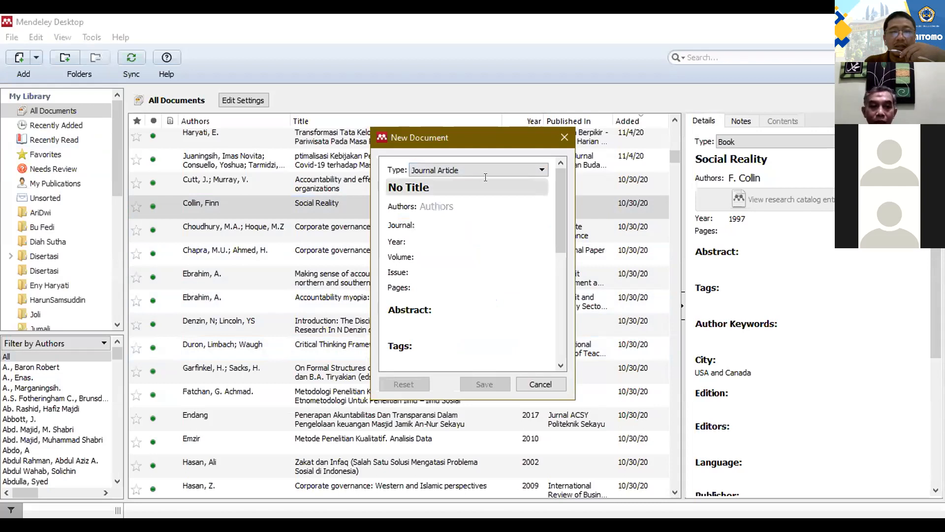
left_click(491, 171)
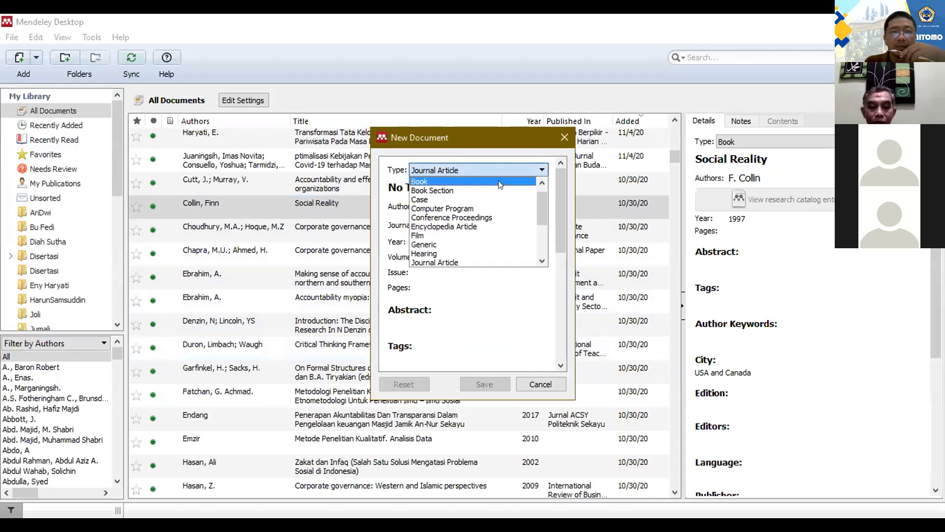
left_click(498, 180)
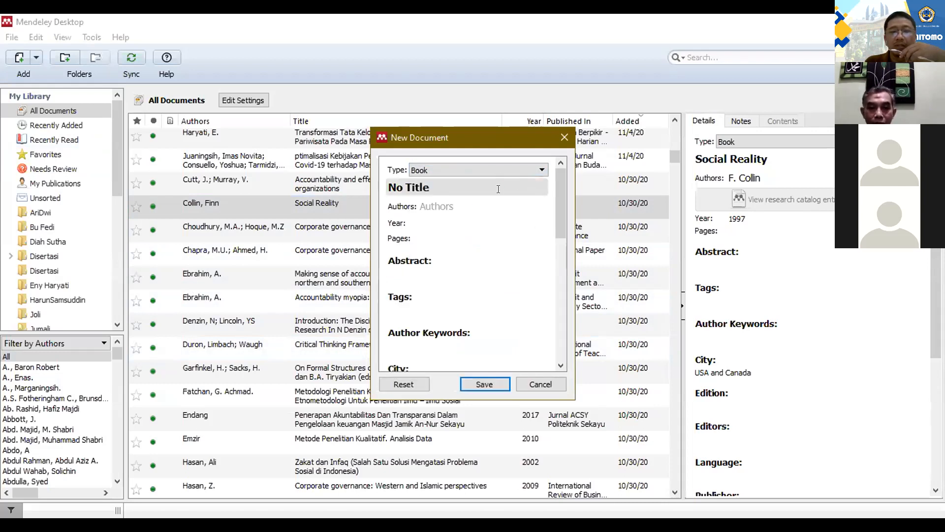
left_click(498, 188)
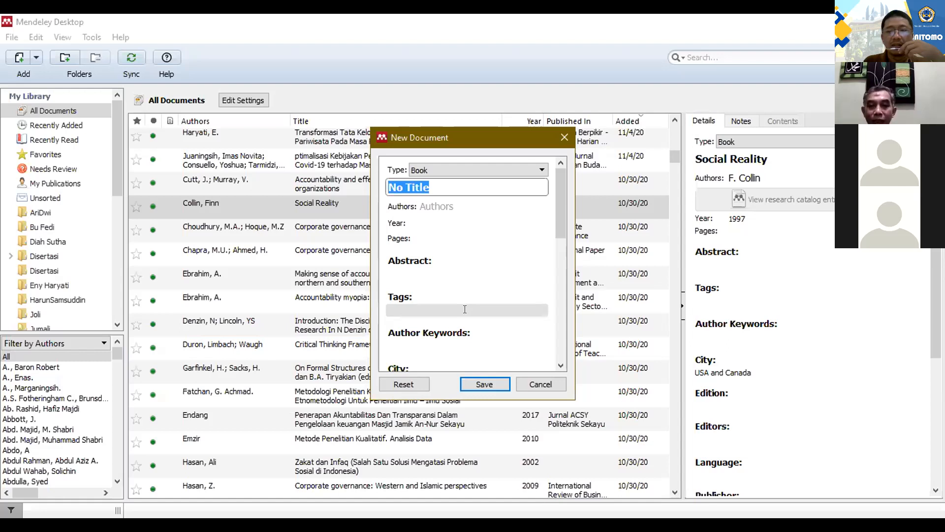
Set the new entry's type to Web Page, examine its fields such as URL and Date Accessed, and cancel the entry without saving.
left_click(526, 171)
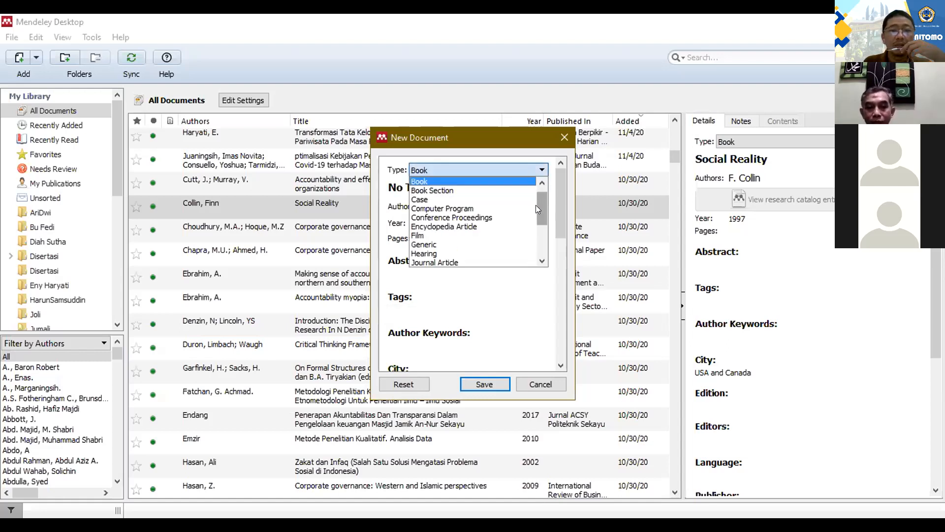
left_click_drag(536, 207, 537, 240)
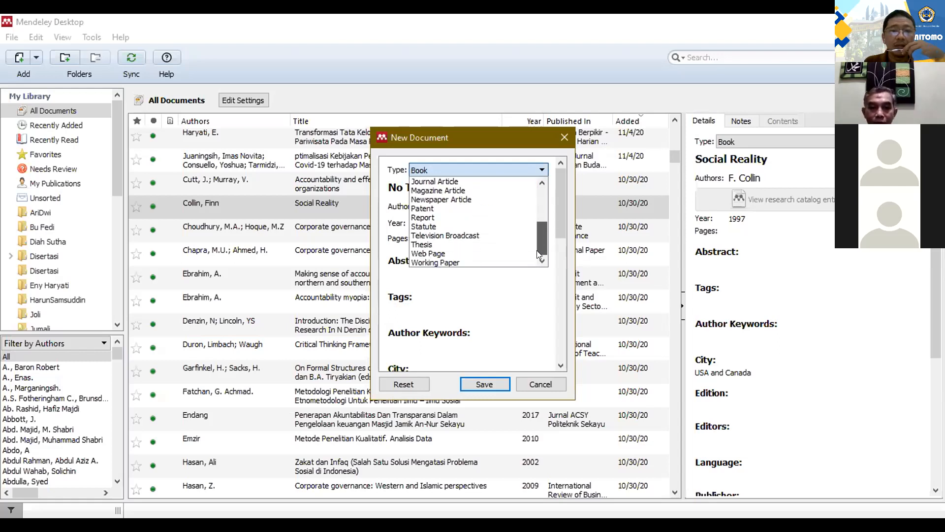
left_click(440, 253)
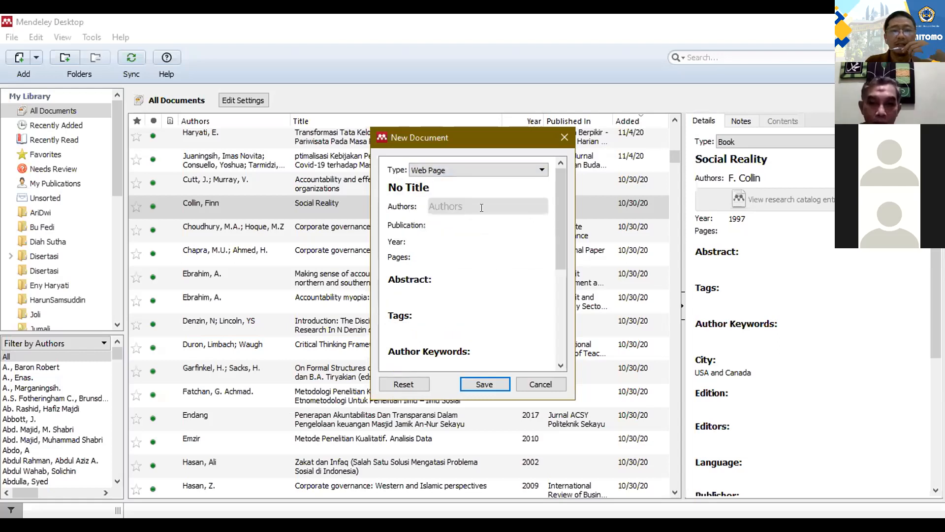
scroll(477, 308, "down", 4)
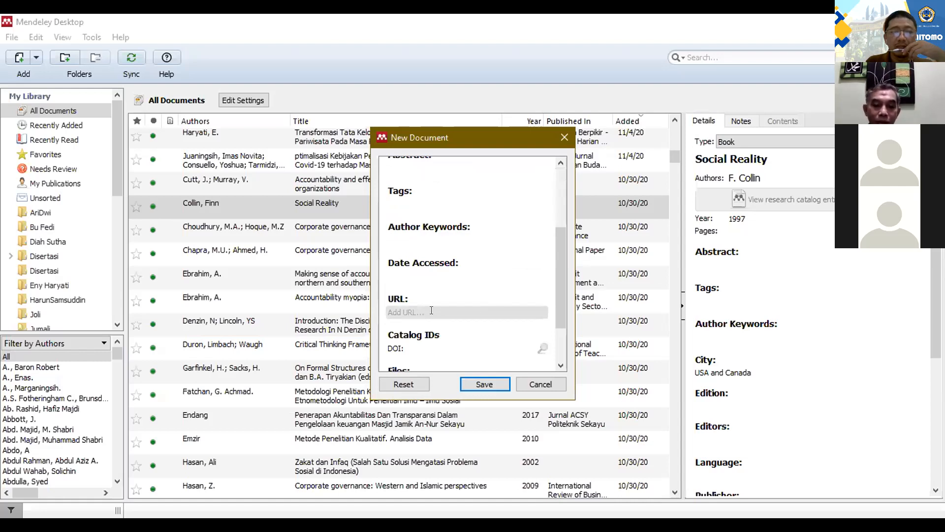
left_click(432, 312)
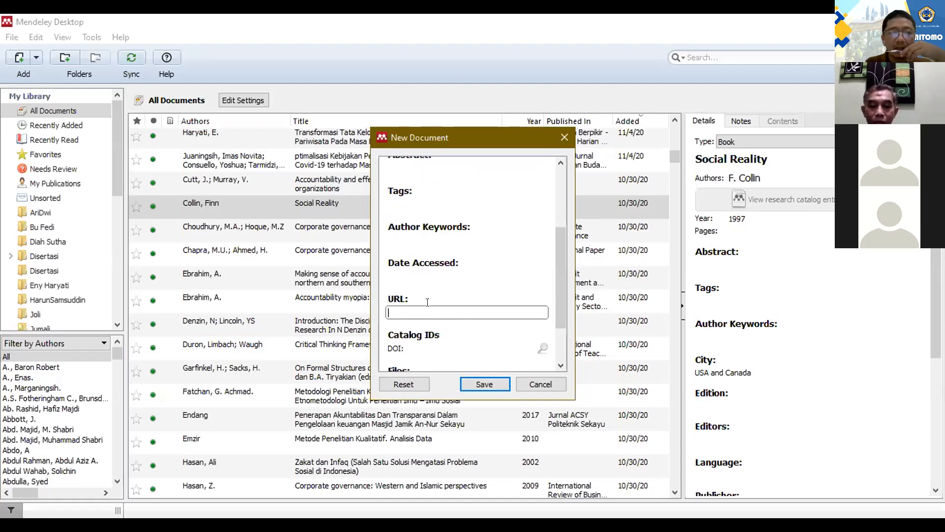
scroll(458, 276, "up", 1)
scroll(458, 276, "up", 2)
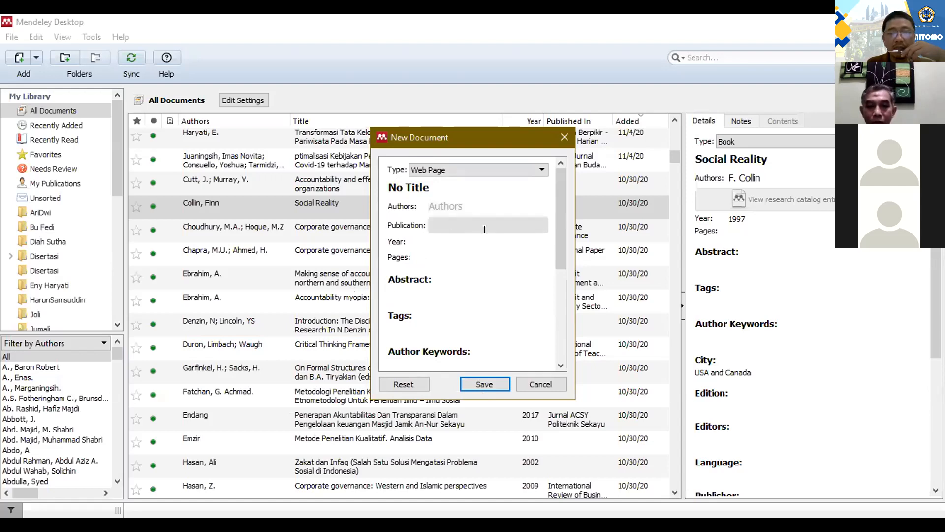
left_click(440, 256)
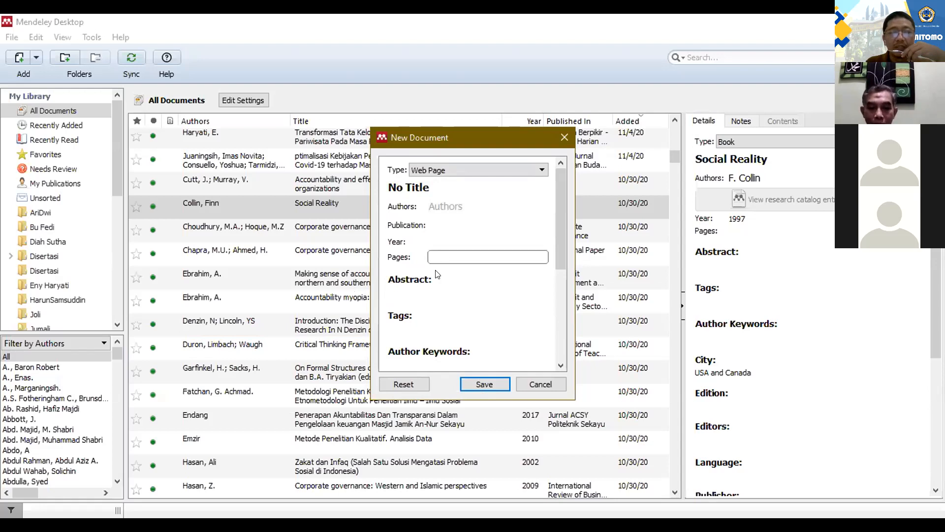
scroll(465, 275, "down", 5)
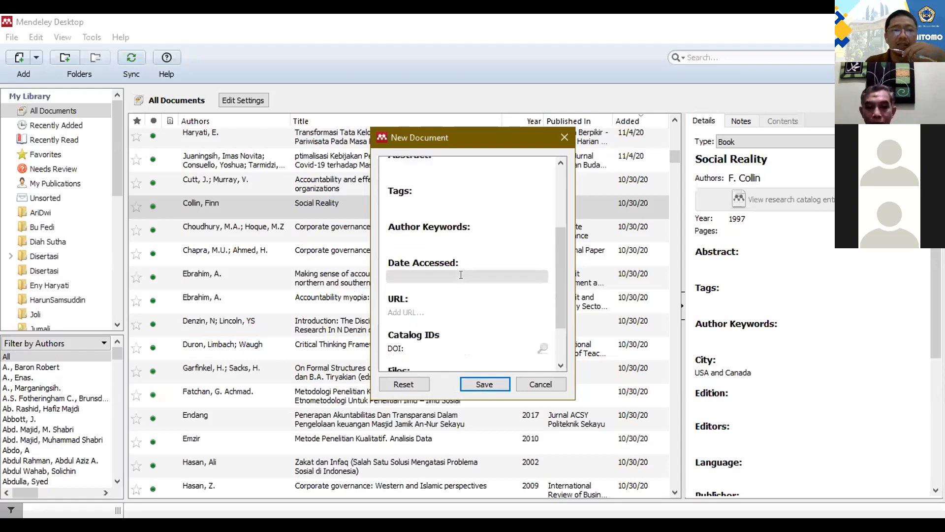
left_click(547, 384)
left_click(36, 57)
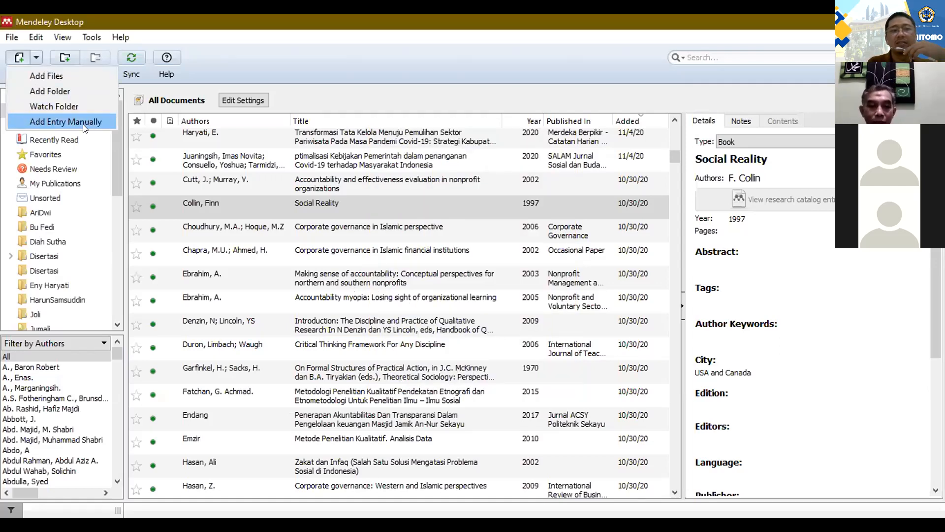
left_click(237, 72)
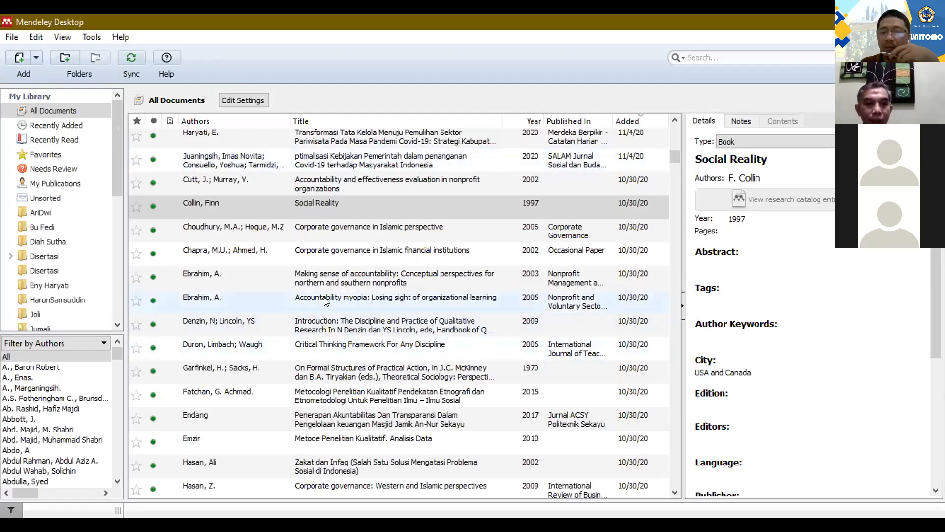